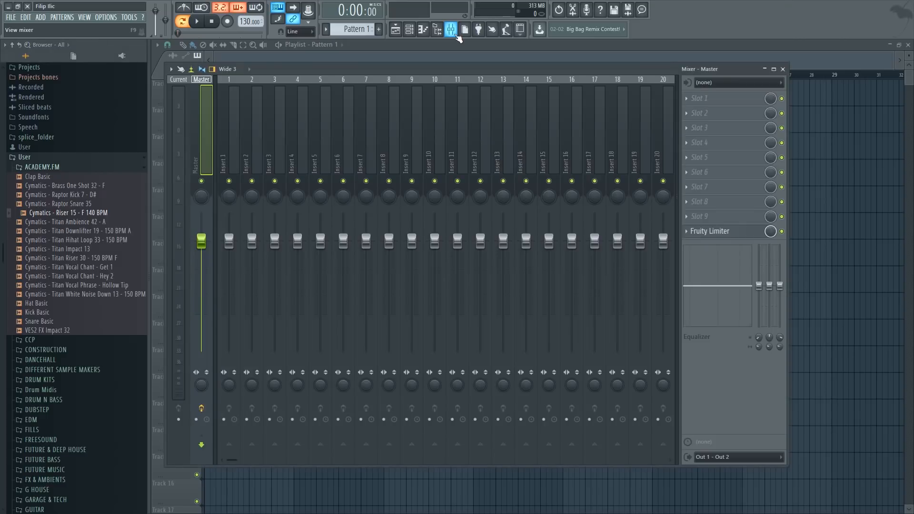
Load the Master mixer preset onto the Master mixer track.
{"action": "right_click", "coordinate": [207, 146]}
{"action": "mouse_move", "coordinate": [286, 123]}
{"action": "left_click", "coordinate": [335, 118]}
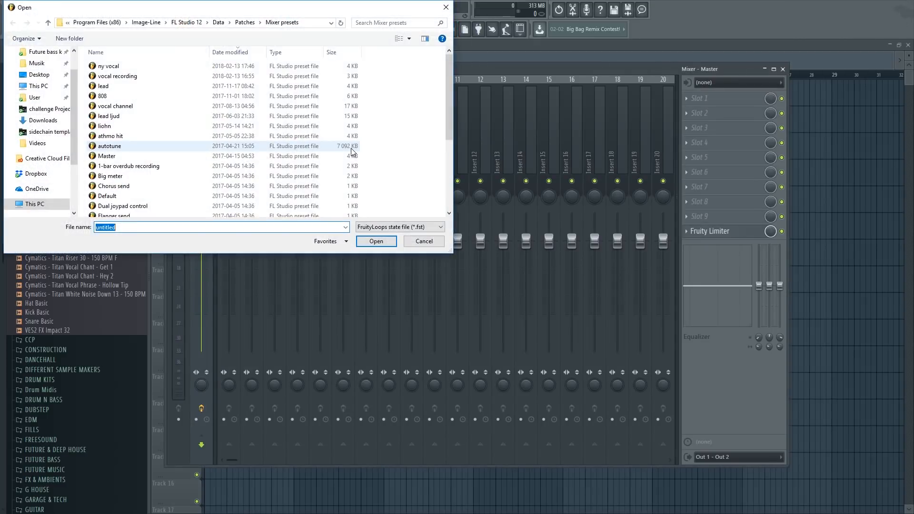
{"action": "double_click", "coordinate": [351, 148]}
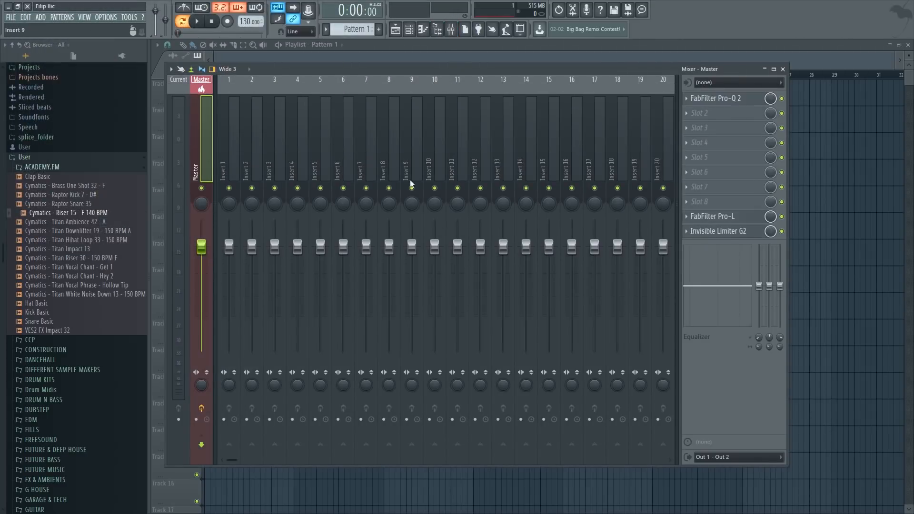
{"action": "right_click", "coordinate": [202, 133]}
{"action": "mouse_move", "coordinate": [246, 118]}
{"action": "left_click", "coordinate": [336, 119]}
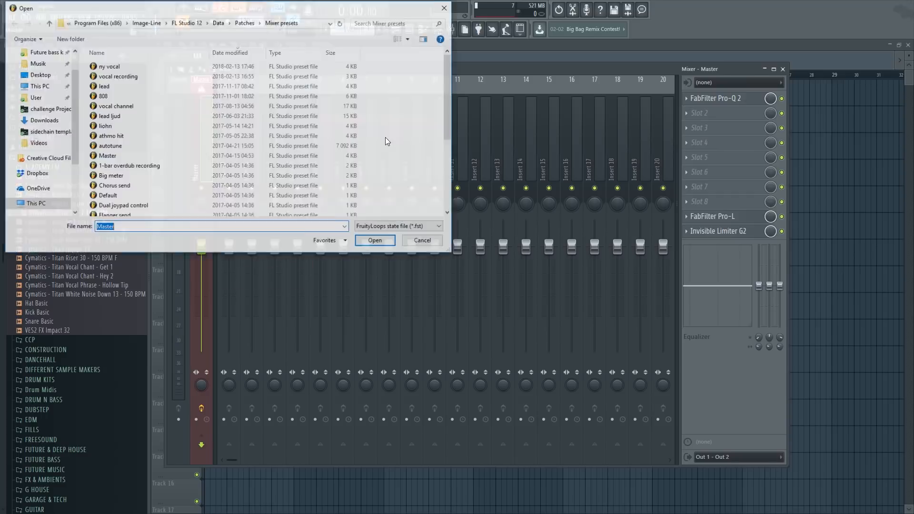
{"action": "left_click", "coordinate": [446, 8]}
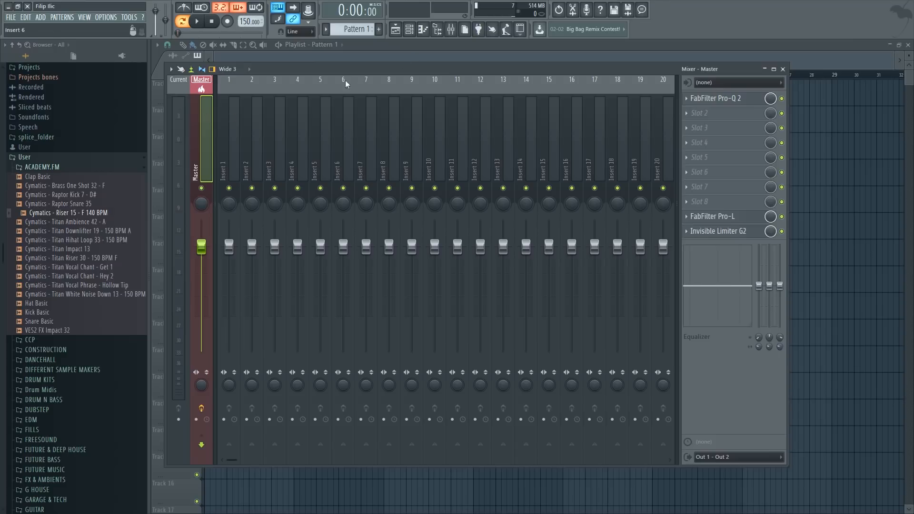
Hide the mixer and place the Raptor Kick 7, Raptor Snare 35 and Titan Ambience 42 samples on playlist tracks 2, 3 and 5.
{"action": "left_click_drag", "start_coordinate": [344, 80], "coordinate": [434, 71]}
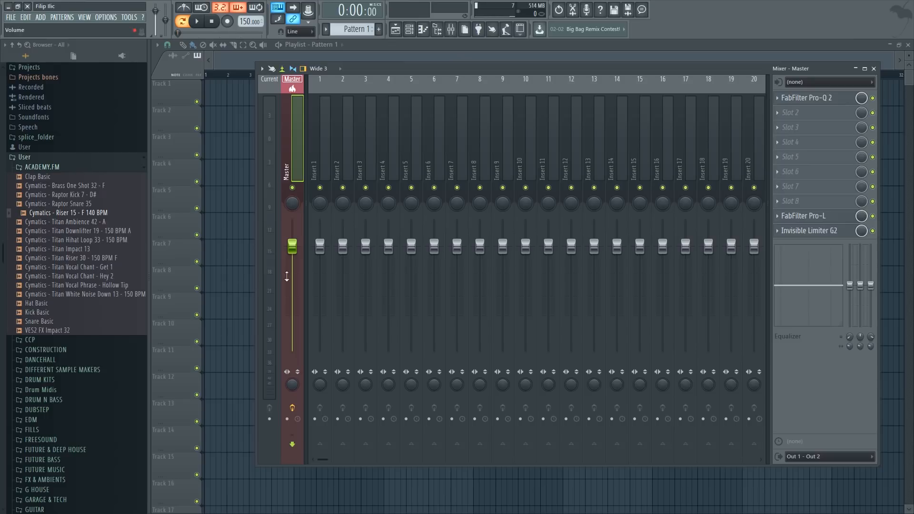
{"action": "key", "text": "F9"}
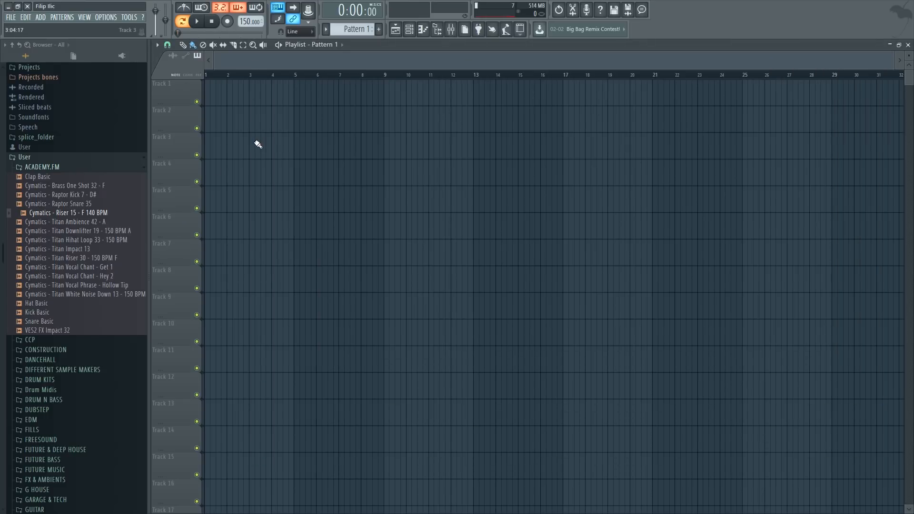
{"action": "left_click_drag", "start_coordinate": [108, 204], "coordinate": [256, 148]}
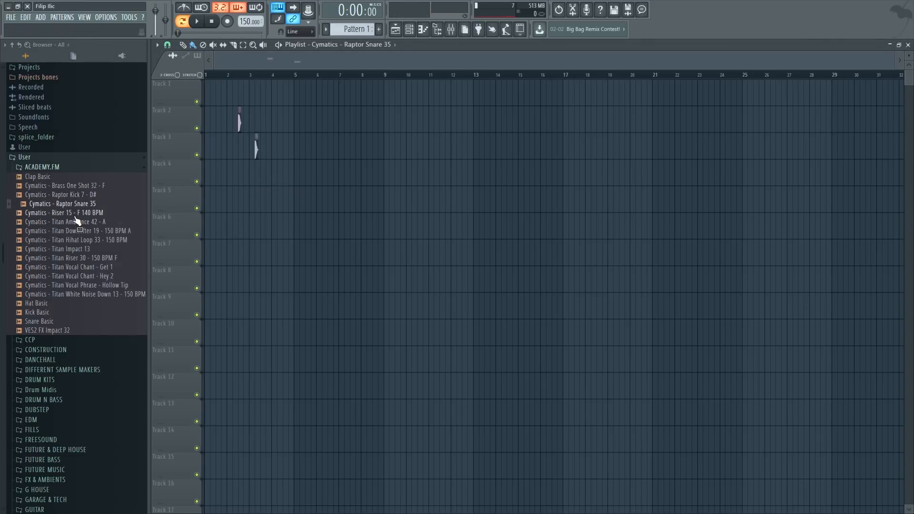
{"action": "left_click_drag", "start_coordinate": [76, 214], "coordinate": [226, 218]}
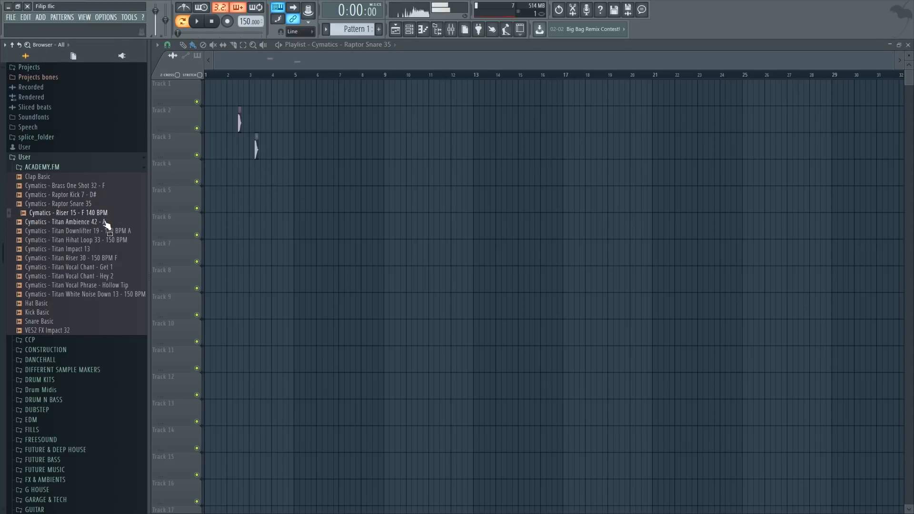
{"action": "left_click_drag", "start_coordinate": [107, 224], "coordinate": [297, 204]}
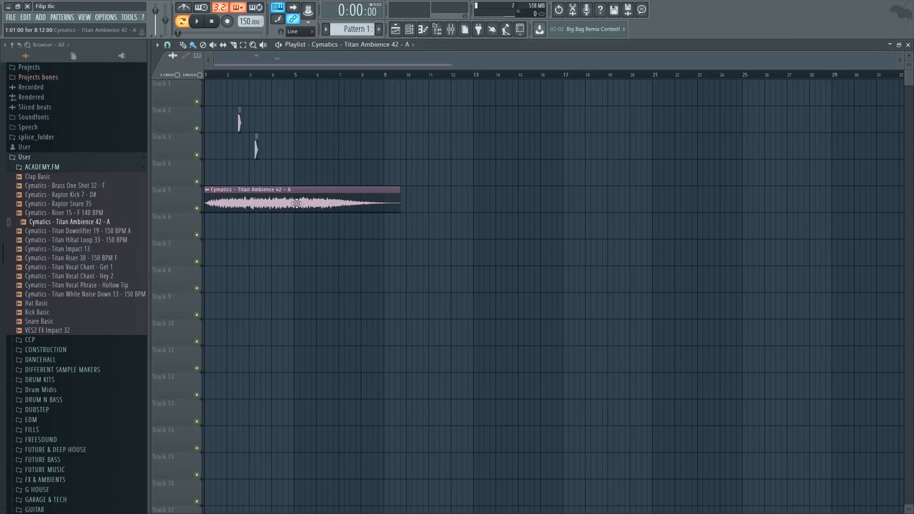
Place Titan Downlifter 19 on track 6 and Titan Riser 30 on track 7, both starting at bar 1.
{"action": "left_click", "coordinate": [111, 232]}
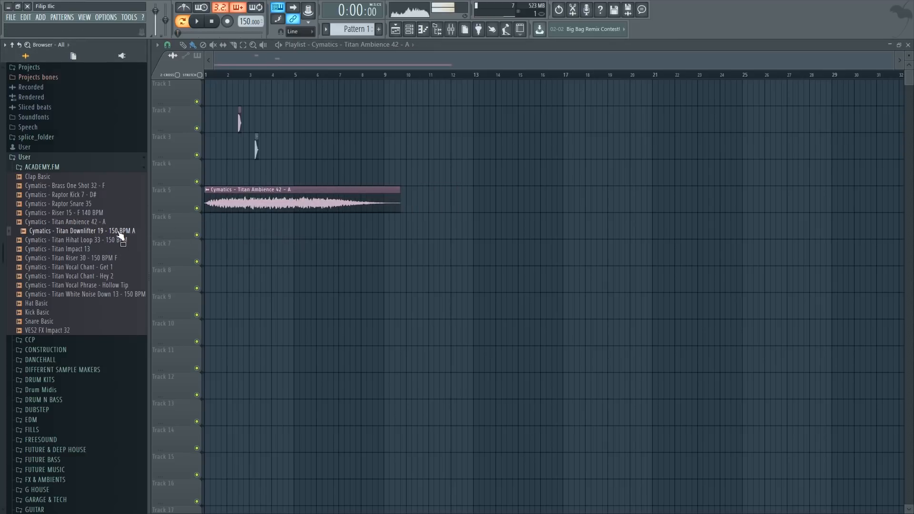
{"action": "left_click_drag", "start_coordinate": [270, 233], "coordinate": [270, 233]}
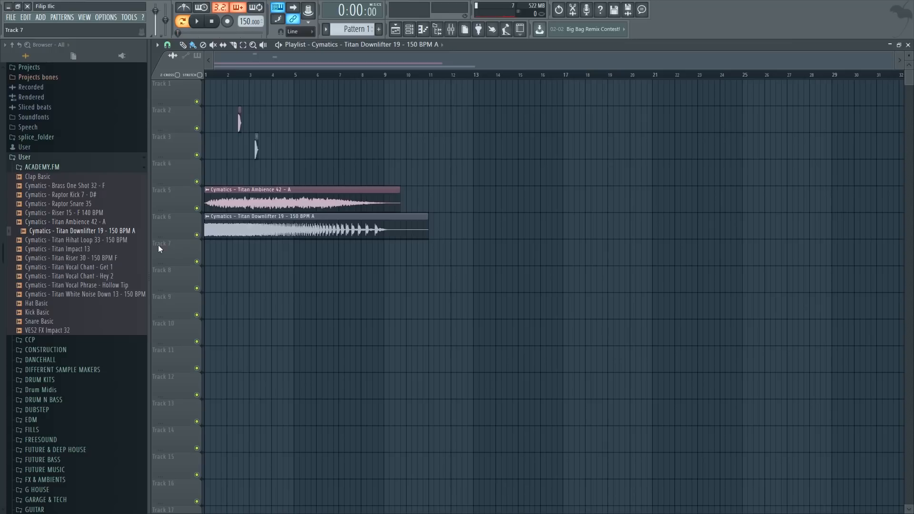
{"action": "left_click_drag", "start_coordinate": [104, 258], "coordinate": [241, 267]}
Audition the Titan vocal samples and place Hey 2, Get 1 and the Hollow Tip phrase on tracks 8, 9 and 10.
{"action": "left_click", "coordinate": [122, 279]}
{"action": "left_click", "coordinate": [125, 268]}
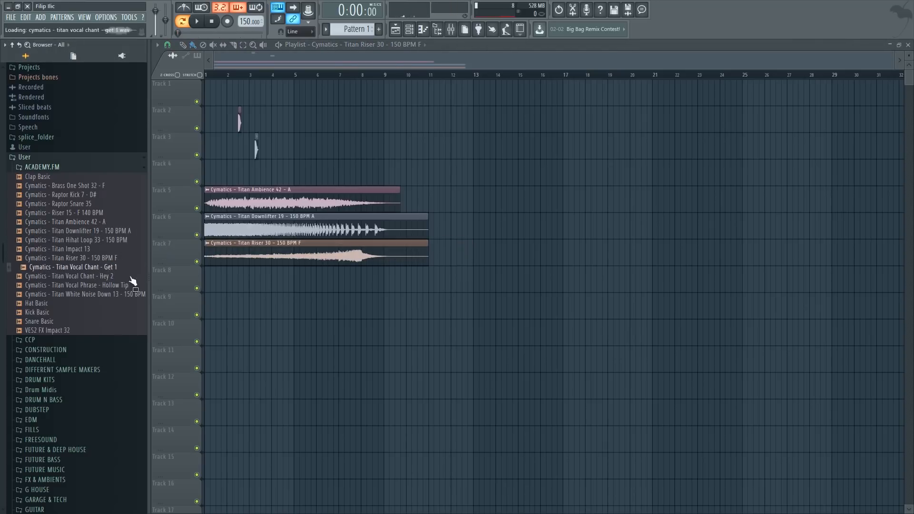
{"action": "left_click", "coordinate": [123, 277]}
{"action": "left_click", "coordinate": [91, 268]}
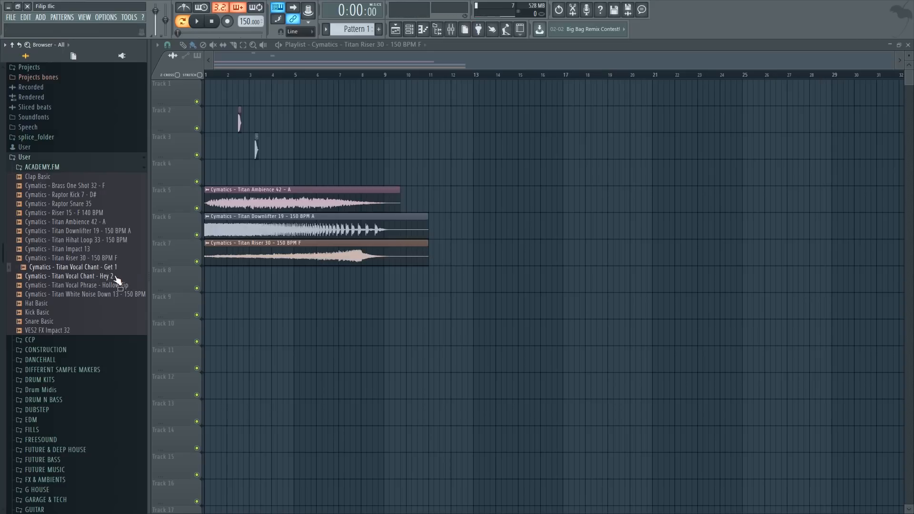
{"action": "left_click_drag", "start_coordinate": [115, 277], "coordinate": [329, 309]}
{"action": "left_click_drag", "start_coordinate": [116, 286], "coordinate": [360, 337]}
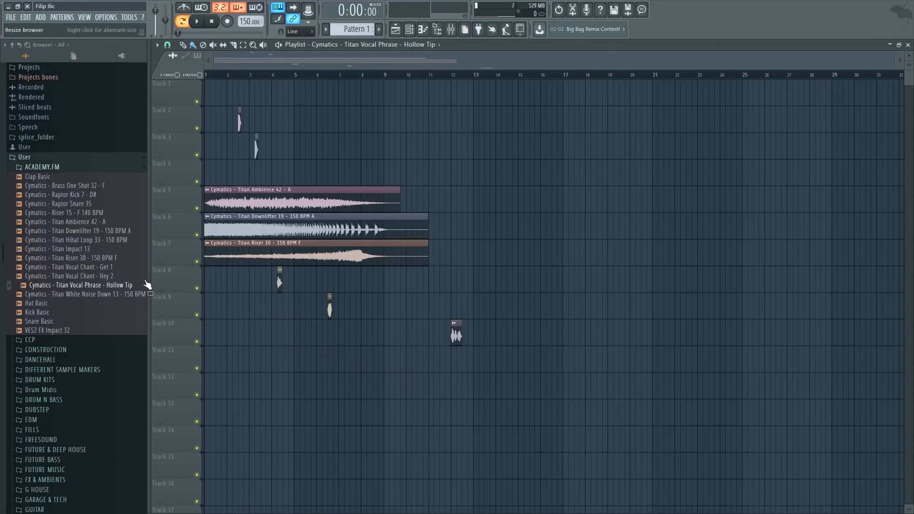
Place Titan White Noise Down 13 at the start of track 10 and move the Hollow Tip vocal clip to bar 8.
{"action": "left_click", "coordinate": [111, 296]}
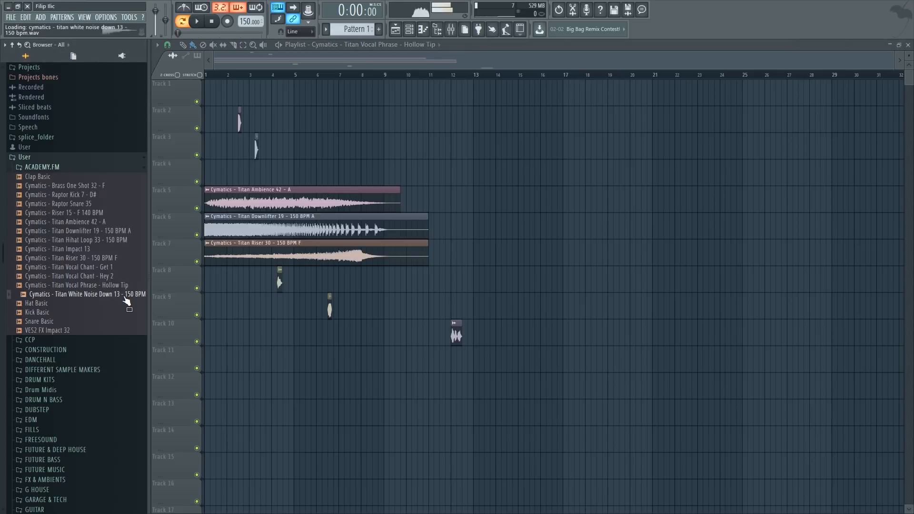
{"action": "left_click_drag", "start_coordinate": [116, 300], "coordinate": [218, 353]}
{"action": "scroll", "coordinate": [214, 122], "scroll_direction": "up", "scroll_amount": 3}
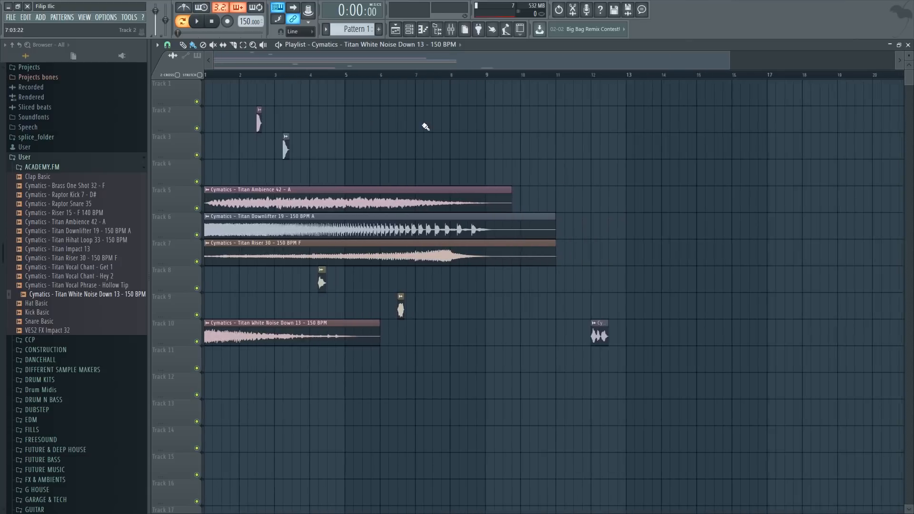
{"action": "left_click_drag", "start_coordinate": [581, 338], "coordinate": [451, 342]}
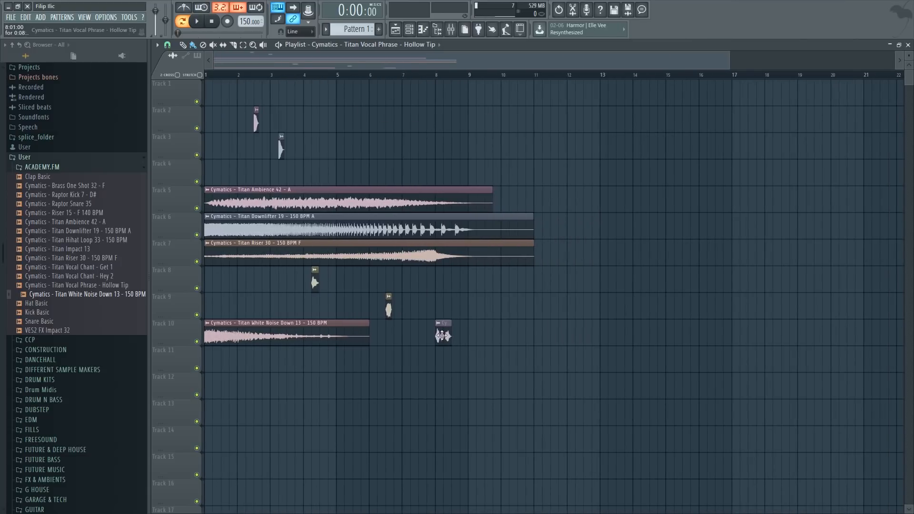
Slice the Titan Ambience and Titan Downlifter clips at bar 8 and delete the pieces after the cut.
{"action": "scroll", "coordinate": [434, 231], "scroll_direction": "up", "scroll_amount": 6}
{"action": "scroll", "coordinate": [388, 229], "scroll_direction": "down", "scroll_amount": 7}
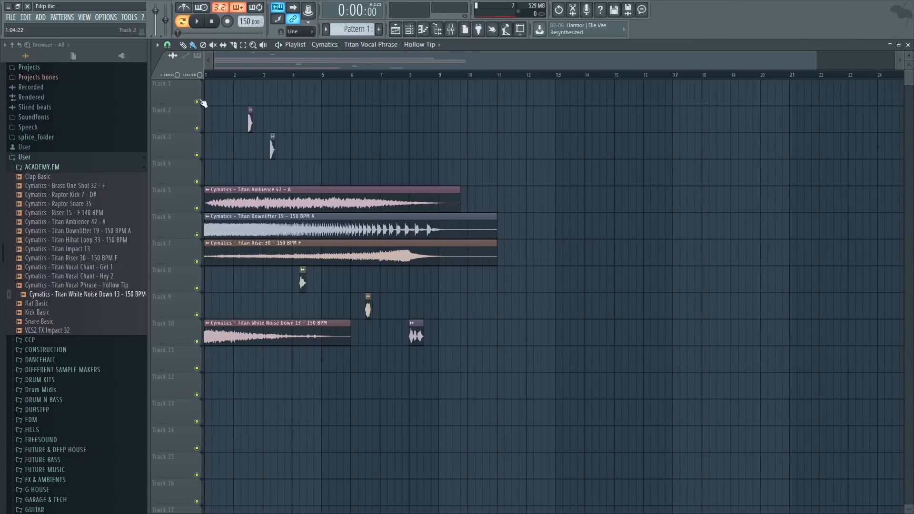
{"action": "left_click", "coordinate": [233, 45]}
{"action": "scroll", "coordinate": [409, 190], "scroll_direction": "up", "scroll_amount": 4}
{"action": "left_click_drag", "start_coordinate": [408, 178], "coordinate": [408, 238]}
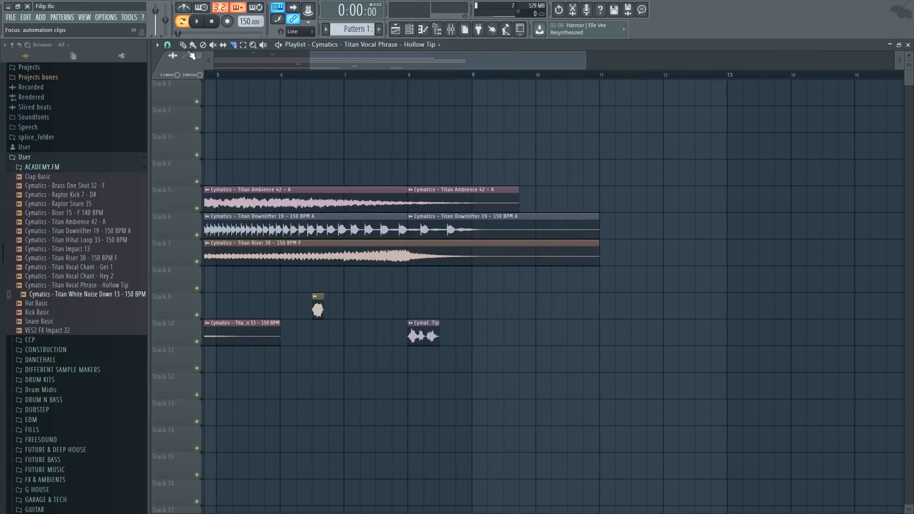
{"action": "right_click", "coordinate": [510, 196]}
{"action": "right_click", "coordinate": [514, 223]}
{"action": "scroll", "coordinate": [526, 207], "scroll_direction": "down", "scroll_amount": 4}
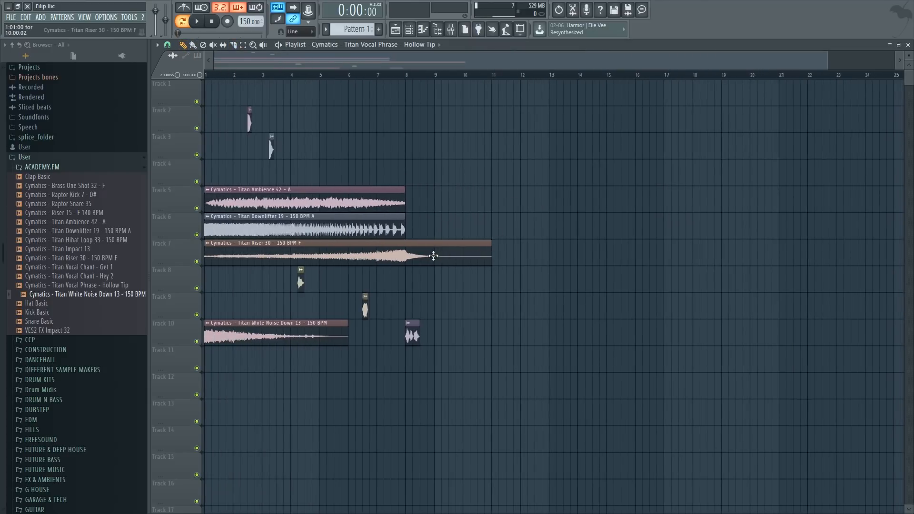
Trim the end of the Titan Riser 30 clip on track 7 to bar 9.
{"action": "scroll", "coordinate": [433, 256], "scroll_direction": "up", "scroll_amount": 5}
{"action": "left_click_drag", "start_coordinate": [578, 256], "coordinate": [434, 255]}
{"action": "scroll", "coordinate": [433, 255], "scroll_direction": "up", "scroll_amount": 5}
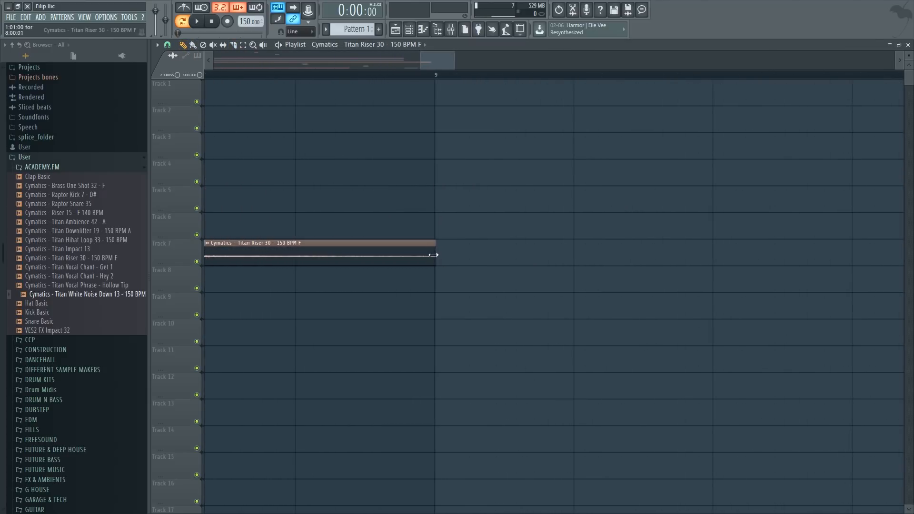
{"action": "scroll", "coordinate": [433, 256], "scroll_direction": "down", "scroll_amount": 6}
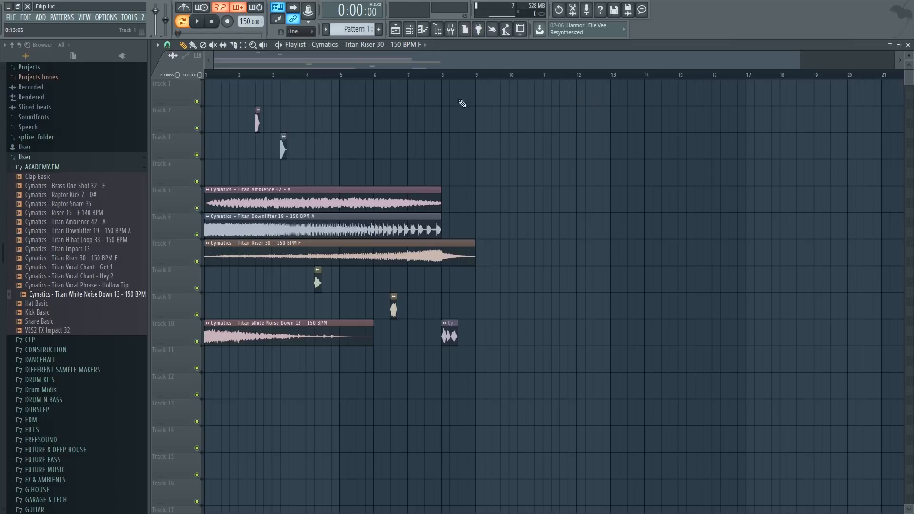
Extend the playlist time selection over the whole arrangement, from bar 1 to bar 9, and deselect the clips.
{"action": "left_click_drag", "start_coordinate": [444, 75], "coordinate": [477, 86]}
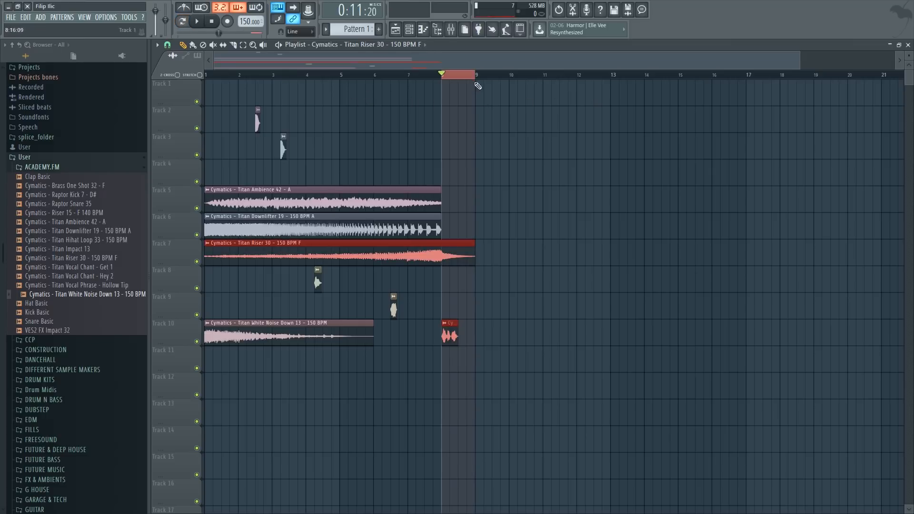
{"action": "key", "text": "ctrl+a"}
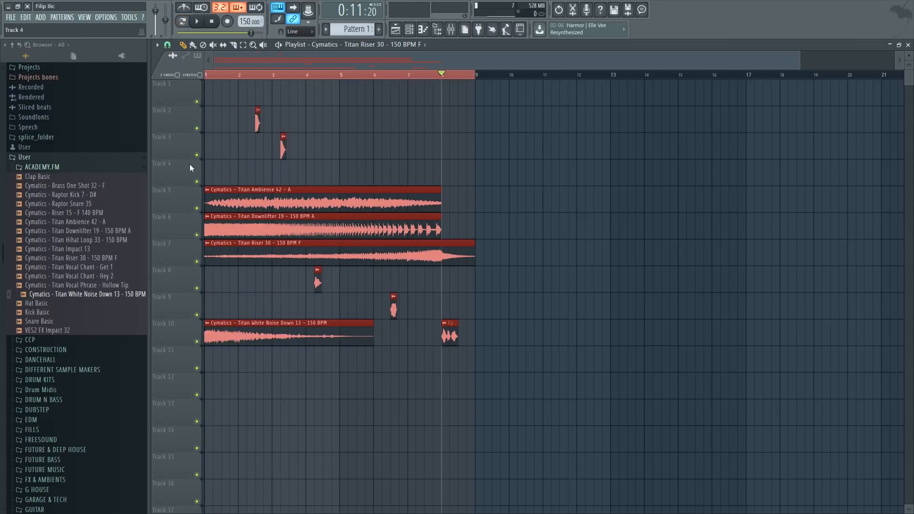
{"action": "left_click", "coordinate": [309, 119], "text": "ctrl"}
{"action": "scroll", "coordinate": [189, 105], "scroll_direction": "up", "scroll_amount": 4}
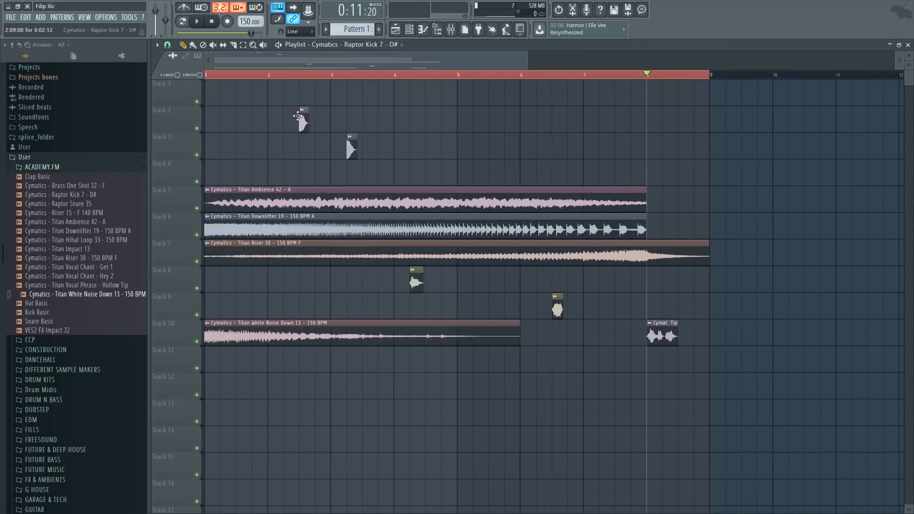
Move the Raptor Kick clip onto track 1 and the Raptor Snare clip to the start of track 2.
{"action": "left_click_drag", "start_coordinate": [297, 115], "coordinate": [195, 88]}
{"action": "scroll", "coordinate": [178, 114], "scroll_direction": "up", "scroll_amount": 3}
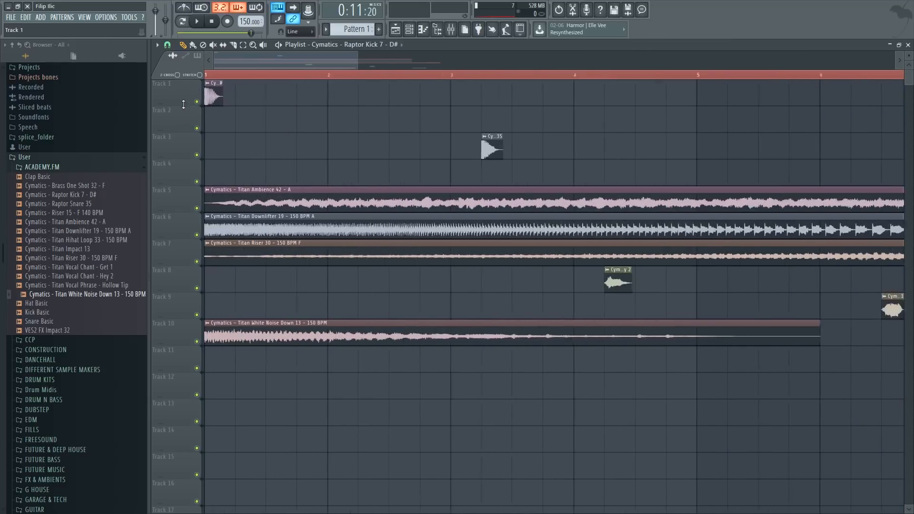
{"action": "left_click_drag", "start_coordinate": [574, 148], "coordinate": [449, 95]}
{"action": "scroll", "coordinate": [182, 120], "scroll_direction": "up", "scroll_amount": 3}
{"action": "scroll", "coordinate": [490, 110], "scroll_direction": "down", "scroll_amount": 3}
Change the playlist's snap setting and test it by adding and removing a clip on track 2.
{"action": "left_click", "coordinate": [157, 44]}
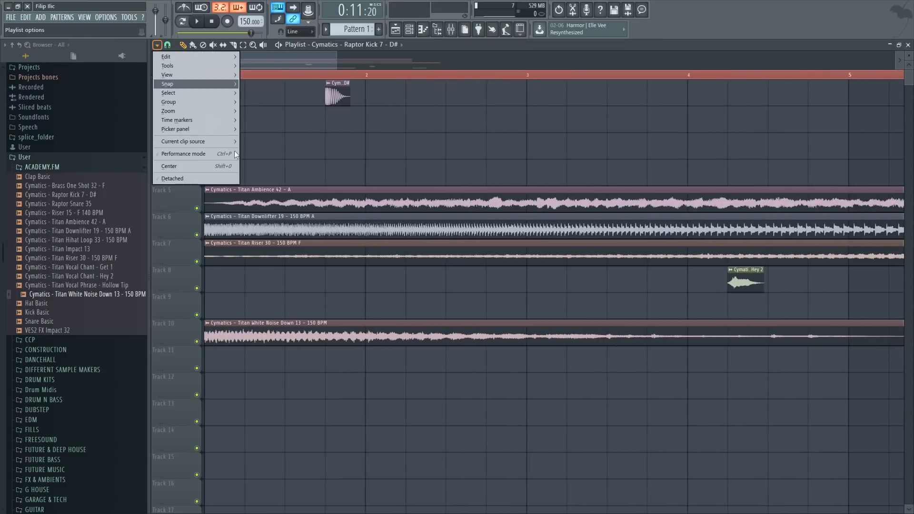
{"action": "left_click", "coordinate": [169, 45]}
{"action": "left_click", "coordinate": [181, 108]}
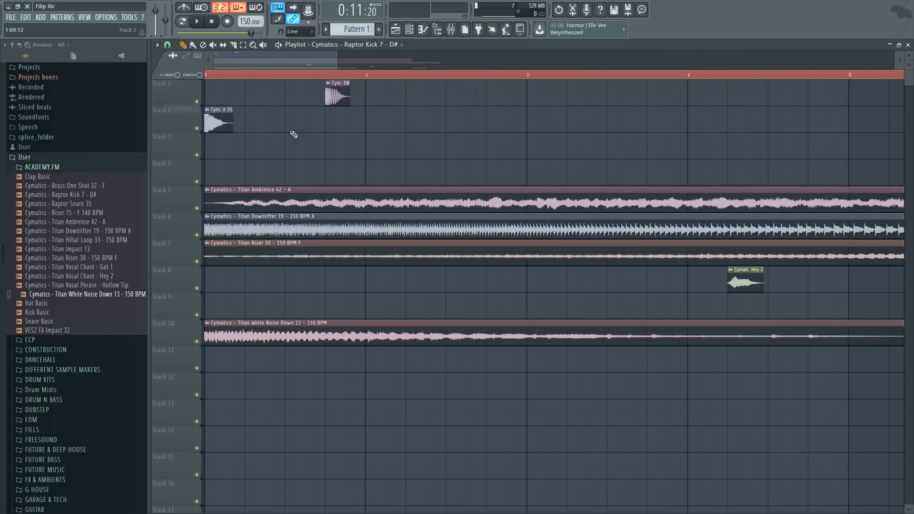
{"action": "left_click", "coordinate": [255, 125]}
{"action": "right_click", "coordinate": [257, 123]}
Move the kick clip on track 1 to the third step of bar 1 and play back the arrangement.
{"action": "scroll", "coordinate": [344, 105], "scroll_direction": "up", "scroll_amount": 4}
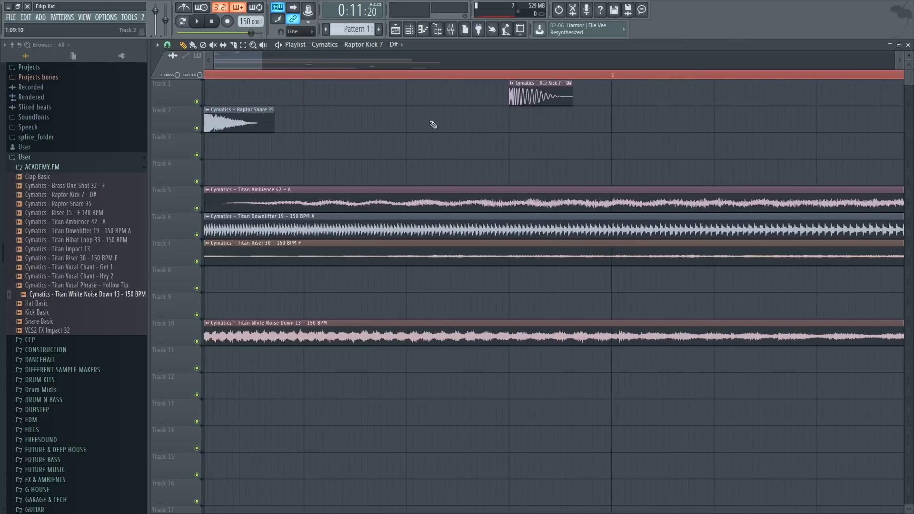
{"action": "scroll", "coordinate": [438, 121], "scroll_direction": "down", "scroll_amount": 2}
{"action": "left_click_drag", "start_coordinate": [416, 102], "coordinate": [252, 97]}
{"action": "key", "text": "space"}
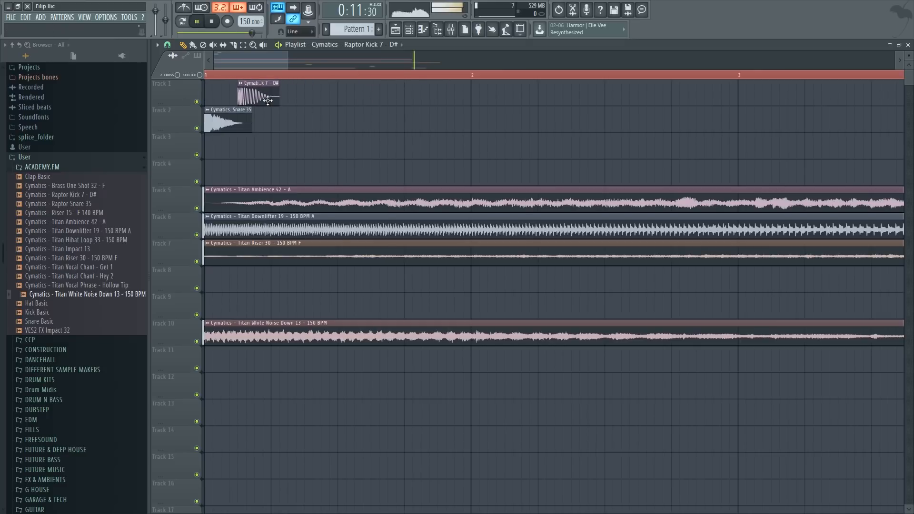
{"action": "key", "text": "space"}
{"action": "key", "text": "space"}
{"action": "key", "text": "space"}
Mute playlist tracks 5, 6, 7 and 10.
{"action": "left_click", "coordinate": [196, 235]}
{"action": "left_click", "coordinate": [197, 208]}
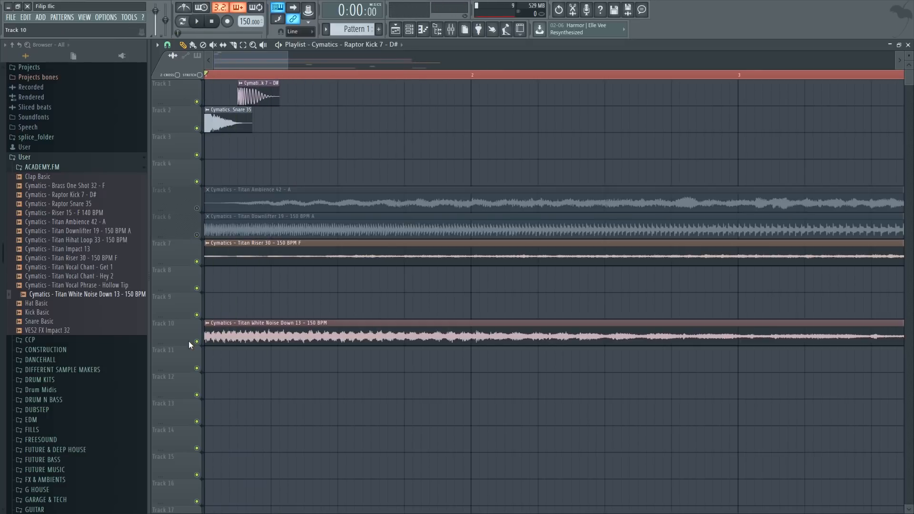
{"action": "left_click", "coordinate": [197, 341]}
{"action": "left_click", "coordinate": [196, 261]}
Shift the kick clip on track 1 to 1:04:00 and play back the kick and snare.
{"action": "key", "text": "space"}
{"action": "key", "text": "space"}
{"action": "mouse_move", "coordinate": [256, 97]}
{"action": "left_mouse_down"}
{"action": "mouse_move", "coordinate": [280, 97]}
{"action": "mouse_move", "coordinate": [264, 95]}
{"action": "mouse_move", "coordinate": [272, 94]}
{"action": "left_mouse_up"}
{"action": "key", "text": "space"}
{"action": "key", "text": "space"}
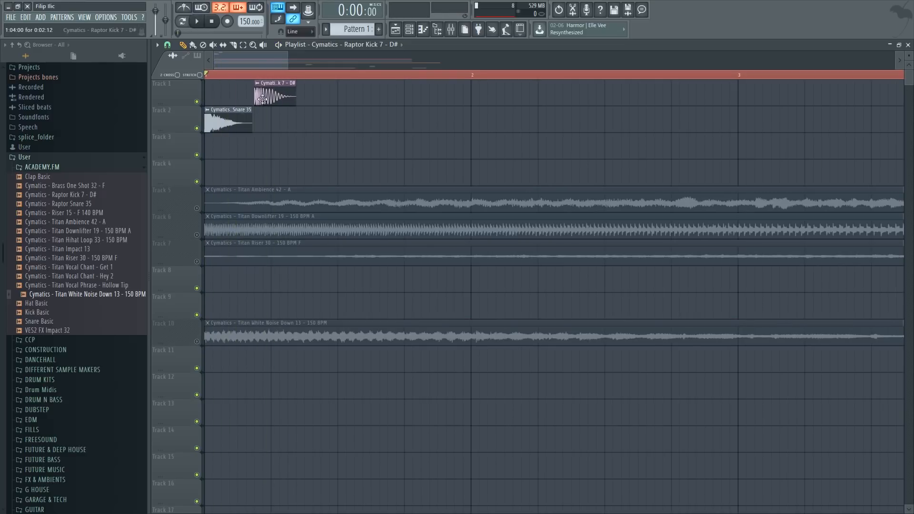
Build a drum rhythm with a snare on every beat and kicks between, repeating it on tracks 1 and 2 through bar 4.
{"action": "mouse_move", "coordinate": [227, 112]}
{"action": "left_mouse_down"}
{"action": "mouse_move", "coordinate": [332, 102]}
{"action": "mouse_move", "coordinate": [223, 124]}
{"action": "mouse_move", "coordinate": [357, 119]}
{"action": "left_mouse_up"}
{"action": "key", "text": "space"}
{"action": "key", "text": "space"}
{"action": "scroll", "coordinate": [358, 119], "scroll_direction": "down", "scroll_amount": 3}
{"action": "mouse_move", "coordinate": [498, 157]}
{"action": "left_mouse_down"}
{"action": "mouse_move", "coordinate": [472, 138]}
{"action": "mouse_move", "coordinate": [215, 97]}
{"action": "mouse_move", "coordinate": [346, 113]}
{"action": "mouse_move", "coordinate": [338, 114]}
{"action": "mouse_move", "coordinate": [579, 119]}
{"action": "left_mouse_up"}
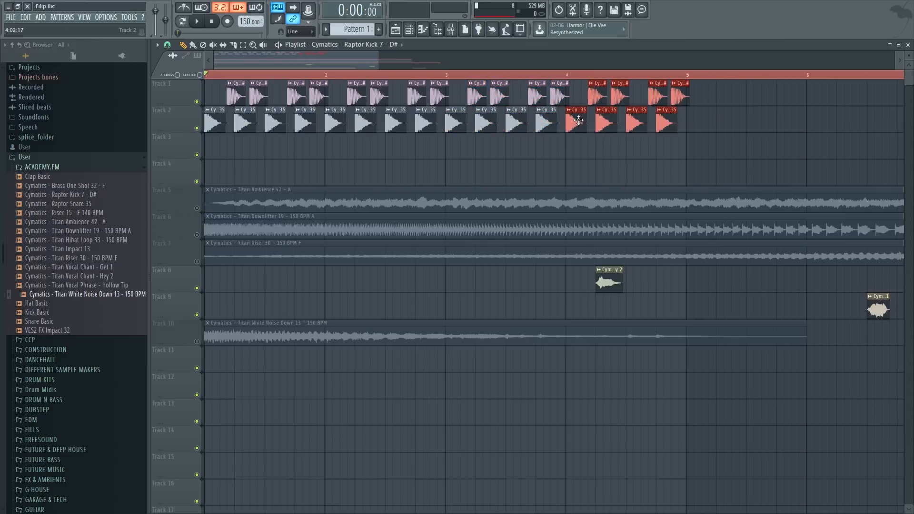
{"action": "scroll", "coordinate": [571, 128], "scroll_direction": "down", "scroll_amount": 3}
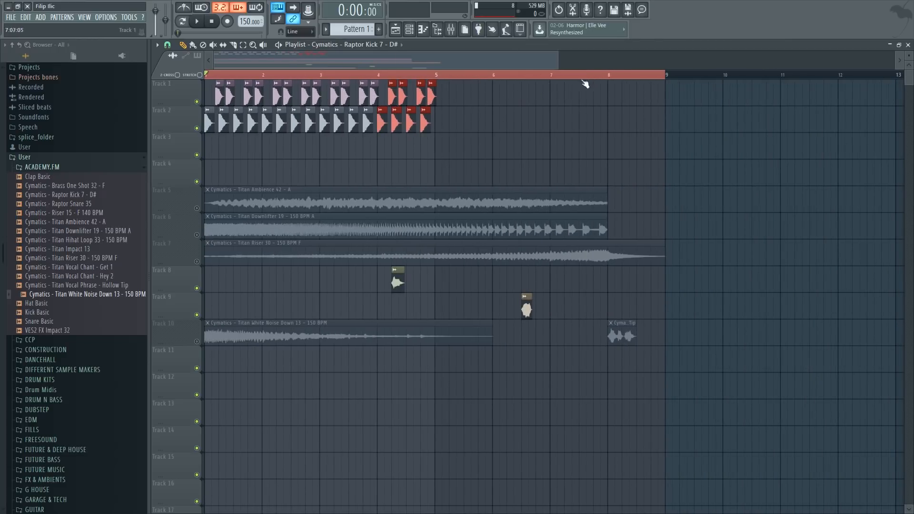
Clear the clip and time selections and set the play position to bar 8.
{"action": "key", "text": "ctrl+d"}
{"action": "left_click_drag", "start_coordinate": [603, 77], "coordinate": [610, 86]}
{"action": "scroll", "coordinate": [384, 110], "scroll_direction": "up", "scroll_amount": 3}
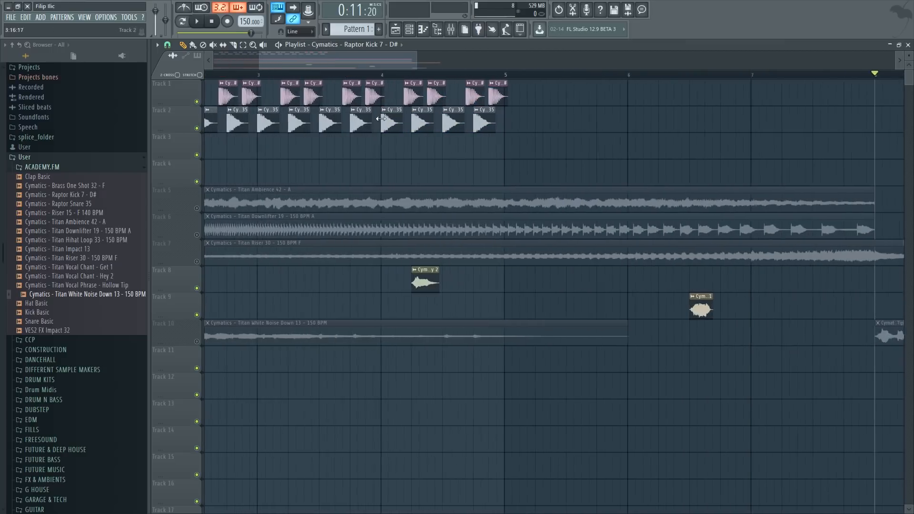
Repeat the bar 4 kick and snare pattern in bar 5 and delete the surplus clips from the copy.
{"action": "mouse_move", "coordinate": [383, 118]}
{"action": "left_mouse_down"}
{"action": "mouse_move", "coordinate": [526, 97]}
{"action": "mouse_move", "coordinate": [420, 115]}
{"action": "mouse_move", "coordinate": [517, 114]}
{"action": "mouse_move", "coordinate": [493, 89]}
{"action": "left_mouse_up"}
{"action": "left_click", "coordinate": [376, 97], "text": "ctrl+shift"}
{"action": "left_click", "coordinate": [547, 143], "text": "ctrl"}
{"action": "scroll", "coordinate": [558, 136], "scroll_direction": "up", "scroll_amount": 3}
{"action": "right_click", "coordinate": [598, 119]}
{"action": "right_click", "coordinate": [649, 96]}
{"action": "right_click", "coordinate": [693, 96]}
{"action": "right_click", "coordinate": [668, 123]}
Repeat the snare on each beat with a single kick between beats on tracks 1 and 2 through bar 6.
{"action": "mouse_move", "coordinate": [648, 95]}
{"action": "left_mouse_down"}
{"action": "mouse_move", "coordinate": [479, 134]}
{"action": "mouse_move", "coordinate": [616, 119]}
{"action": "mouse_move", "coordinate": [590, 119]}
{"action": "left_mouse_up"}
{"action": "scroll", "coordinate": [614, 136], "scroll_direction": "down", "scroll_amount": 3}
{"action": "mouse_move", "coordinate": [639, 147]}
{"action": "left_mouse_down"}
{"action": "mouse_move", "coordinate": [478, 95]}
{"action": "mouse_move", "coordinate": [645, 116]}
{"action": "mouse_move", "coordinate": [588, 120]}
{"action": "mouse_move", "coordinate": [710, 118]}
{"action": "left_mouse_up"}
{"action": "key", "text": "ctrl+z"}
{"action": "left_click", "coordinate": [704, 116], "text": "ctrl"}
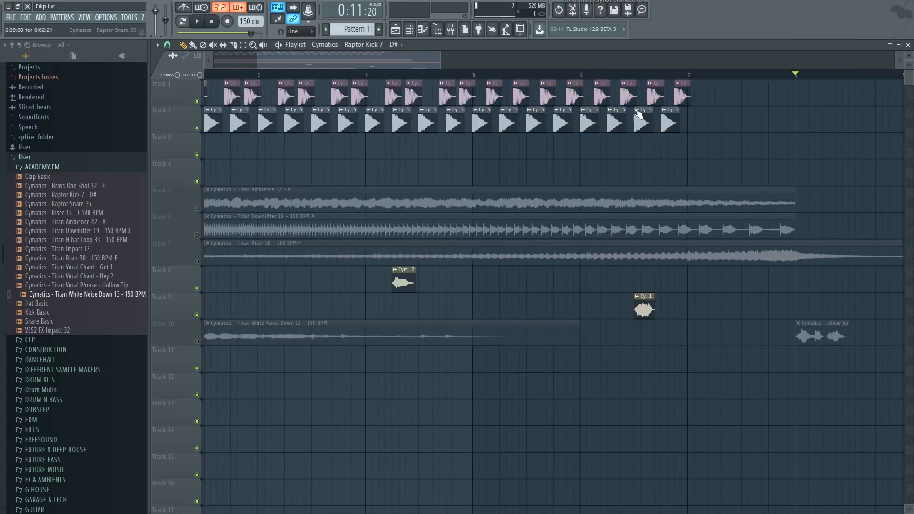
Fill bar 7 on tracks 1 and 2 with a double-speed roll, placing a kick and snare on every half beat.
{"action": "scroll", "coordinate": [646, 119], "scroll_direction": "down", "scroll_amount": 2}
{"action": "scroll", "coordinate": [654, 122], "scroll_direction": "up", "scroll_amount": 3}
{"action": "mouse_move", "coordinate": [615, 136]}
{"action": "left_mouse_down"}
{"action": "mouse_move", "coordinate": [583, 99]}
{"action": "mouse_move", "coordinate": [615, 117]}
{"action": "mouse_move", "coordinate": [603, 117]}
{"action": "mouse_move", "coordinate": [585, 92]}
{"action": "left_mouse_up"}
{"action": "left_click", "coordinate": [631, 117], "text": "ctrl"}
{"action": "scroll", "coordinate": [630, 116], "scroll_direction": "up", "scroll_amount": 3}
{"action": "left_click_drag", "start_coordinate": [607, 128], "coordinate": [594, 99]}
{"action": "mouse_move", "coordinate": [583, 119]}
{"action": "left_mouse_down"}
{"action": "mouse_move", "coordinate": [622, 119]}
{"action": "mouse_move", "coordinate": [613, 120]}
{"action": "left_mouse_up"}
{"action": "mouse_move", "coordinate": [656, 144]}
{"action": "left_mouse_down"}
{"action": "mouse_move", "coordinate": [584, 96]}
{"action": "mouse_move", "coordinate": [719, 95]}
{"action": "mouse_move", "coordinate": [707, 96]}
{"action": "left_mouse_up"}
{"action": "left_click_drag", "start_coordinate": [707, 95], "coordinate": [778, 99]}
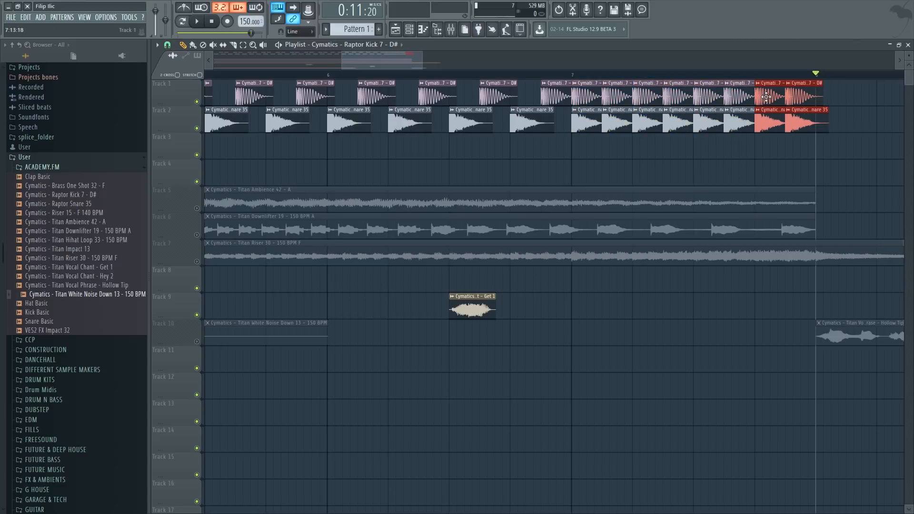
Trim the bar 7 kick clips on track 1 to 0:02:00 each so the last one ends at bar 8.
{"action": "left_click_drag", "start_coordinate": [833, 141], "coordinate": [555, 91]}
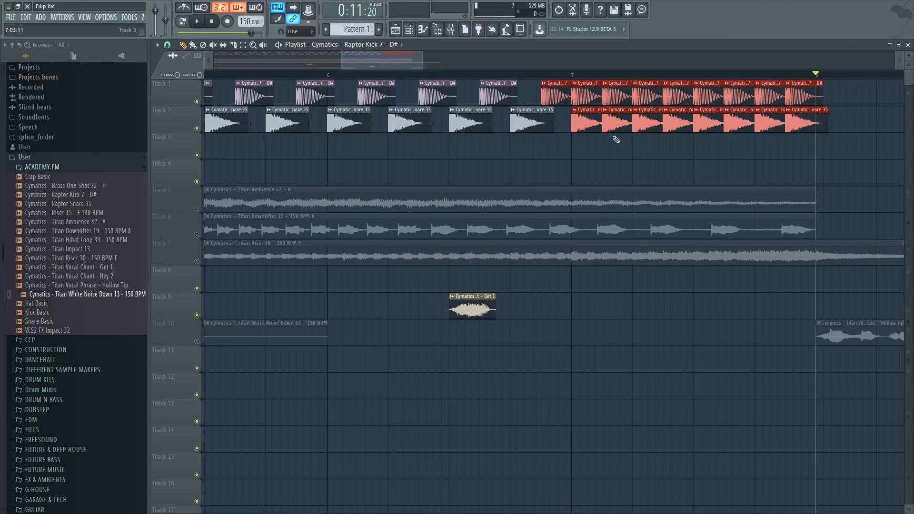
{"action": "left_click", "coordinate": [591, 110]}
{"action": "scroll", "coordinate": [816, 98], "scroll_direction": "up", "scroll_amount": 3}
{"action": "scroll", "coordinate": [824, 97], "scroll_direction": "down", "scroll_amount": 2}
{"action": "left_click_drag", "start_coordinate": [830, 96], "coordinate": [511, 90]}
{"action": "scroll", "coordinate": [819, 98], "scroll_direction": "up", "scroll_amount": 4}
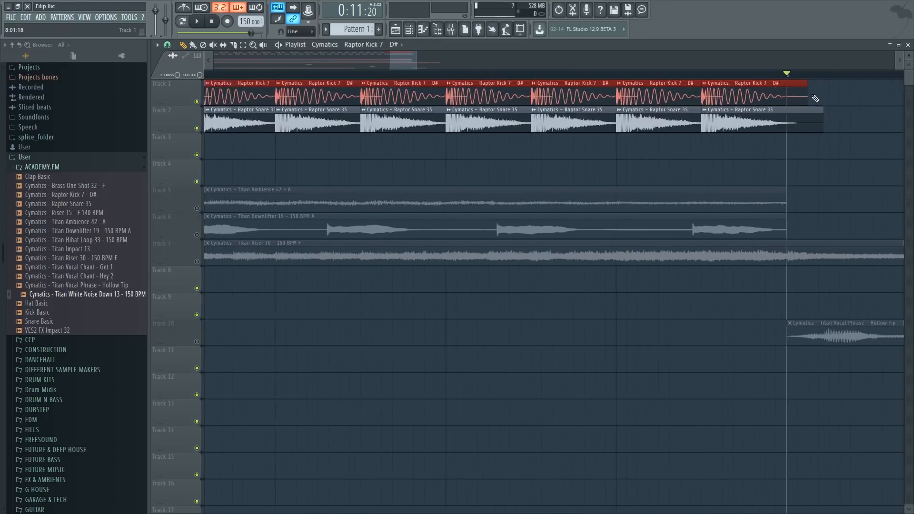
{"action": "scroll", "coordinate": [743, 114], "scroll_direction": "down", "scroll_amount": 4}
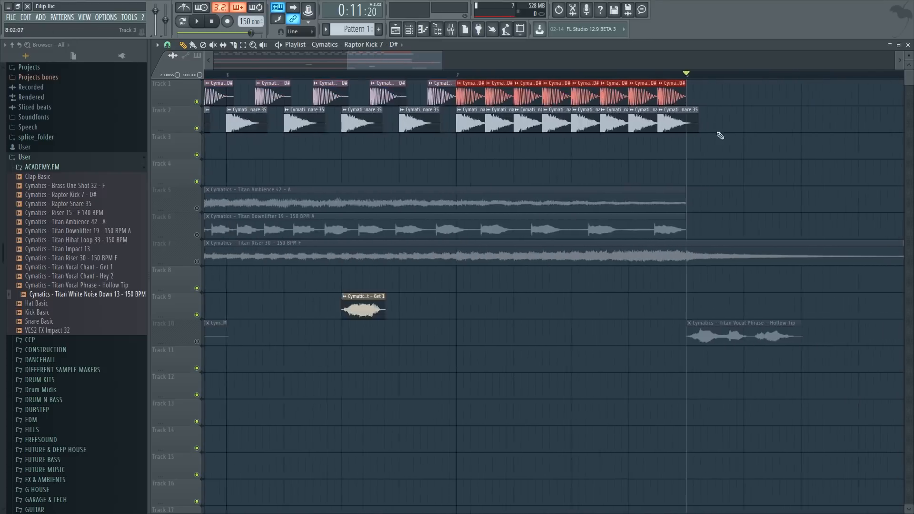
Trim the bar 7 snare clips on track 2 to 0:02:00 each so the last one ends at bar 8.
{"action": "left_click_drag", "start_coordinate": [728, 107], "coordinate": [475, 134]}
{"action": "scroll", "coordinate": [768, 123], "scroll_direction": "up", "scroll_amount": 4}
{"action": "scroll", "coordinate": [768, 122], "scroll_direction": "up", "scroll_amount": 1}
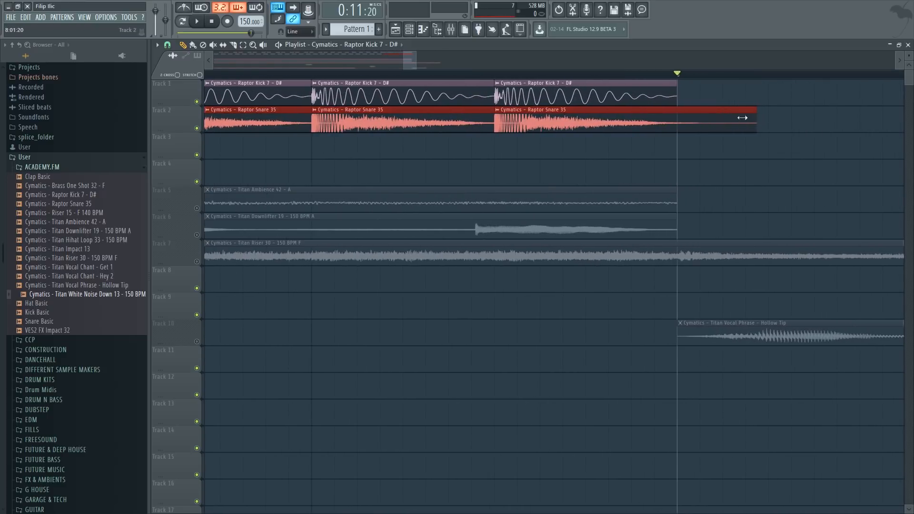
{"action": "left_click_drag", "start_coordinate": [755, 123], "coordinate": [673, 123]}
{"action": "scroll", "coordinate": [672, 121], "scroll_direction": "down", "scroll_amount": 4}
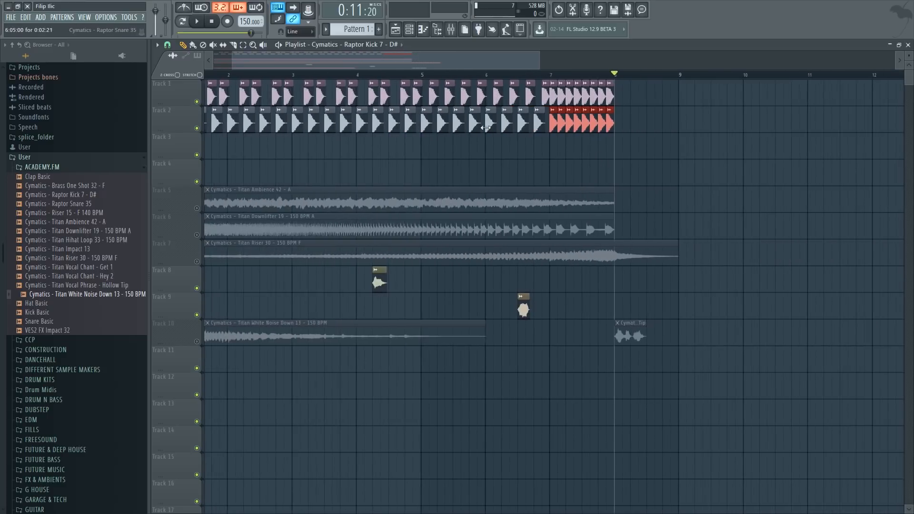
{"action": "left_click", "coordinate": [554, 111]}
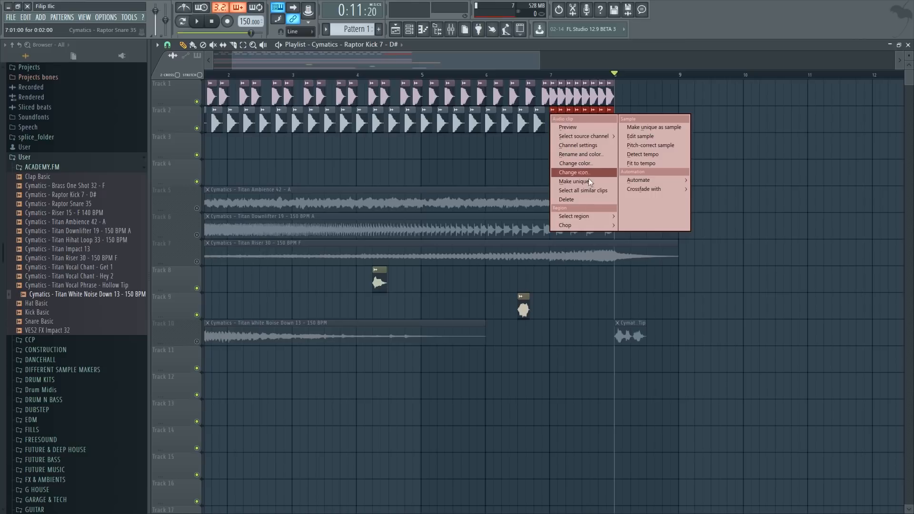
{"action": "left_click", "coordinate": [590, 190]}
{"action": "scroll", "coordinate": [508, 182], "scroll_direction": "down", "scroll_amount": 3}
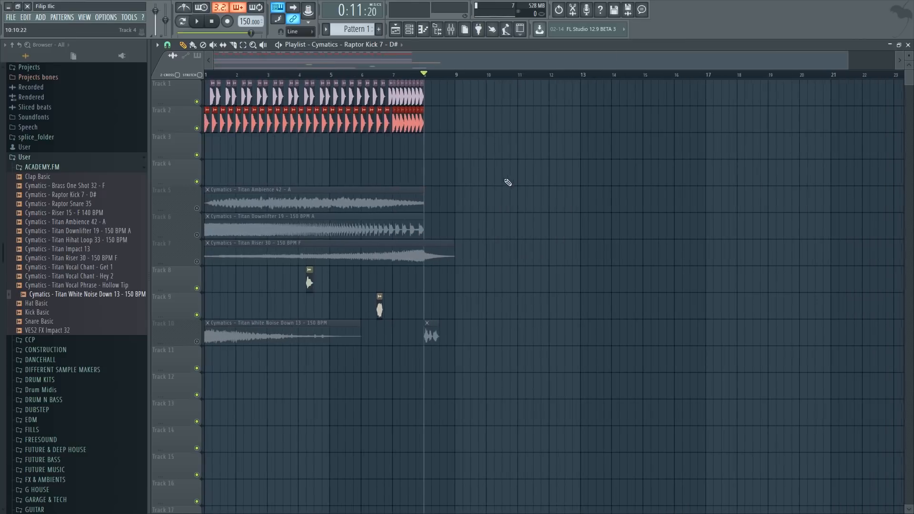
{"action": "scroll", "coordinate": [191, 130], "scroll_direction": "up", "scroll_amount": 7}
{"action": "scroll", "coordinate": [380, 143], "scroll_direction": "down", "scroll_amount": 3}
{"action": "right_click", "coordinate": [454, 154]}
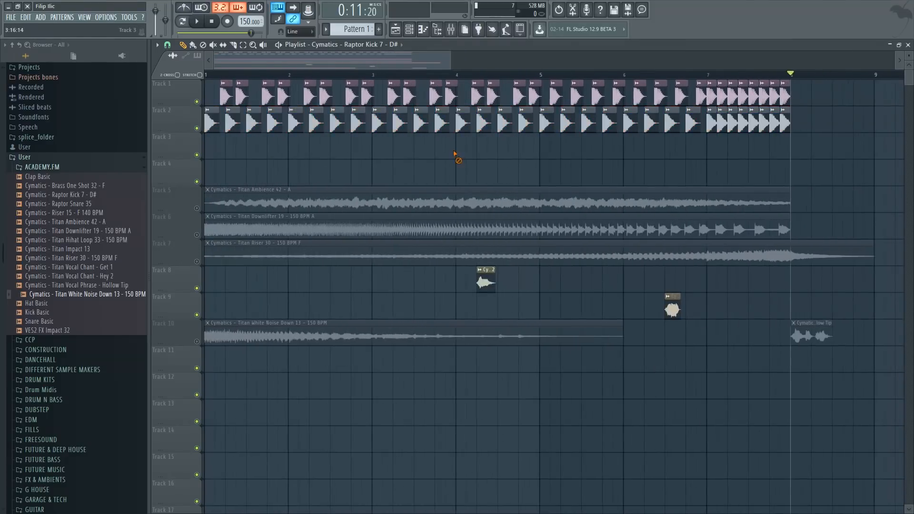
Trim the last kick clip before bar 7 on track 1 so it ends exactly at the start of bar 7.
{"action": "scroll", "coordinate": [506, 149], "scroll_direction": "down", "scroll_amount": 2}
{"action": "scroll", "coordinate": [495, 143], "scroll_direction": "up", "scroll_amount": 8}
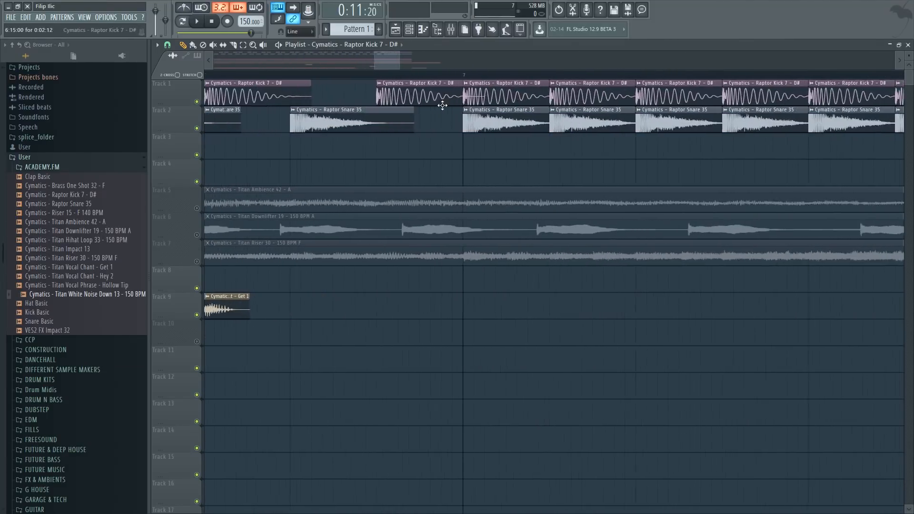
{"action": "left_click", "coordinate": [443, 103], "text": "ctrl"}
{"action": "scroll", "coordinate": [481, 97], "scroll_direction": "up", "scroll_amount": 3}
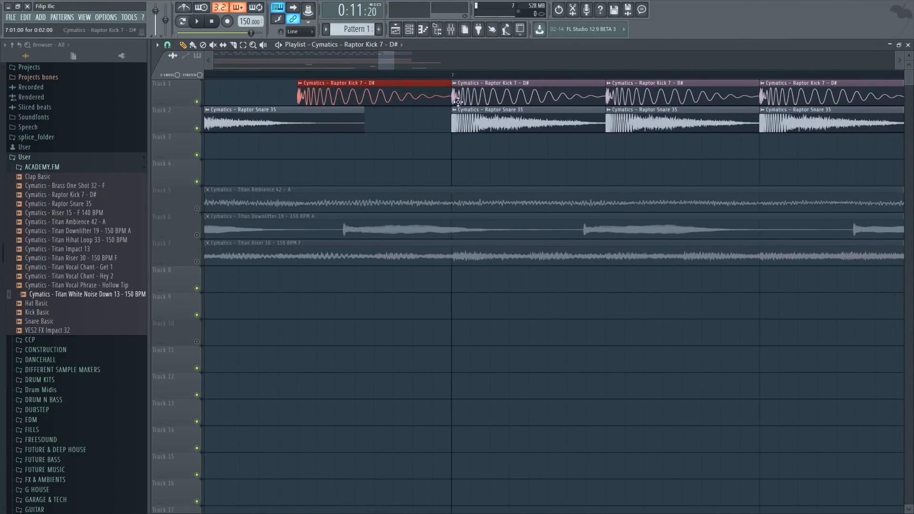
{"action": "scroll", "coordinate": [457, 101], "scroll_direction": "down", "scroll_amount": 4}
{"action": "scroll", "coordinate": [498, 115], "scroll_direction": "up", "scroll_amount": 4}
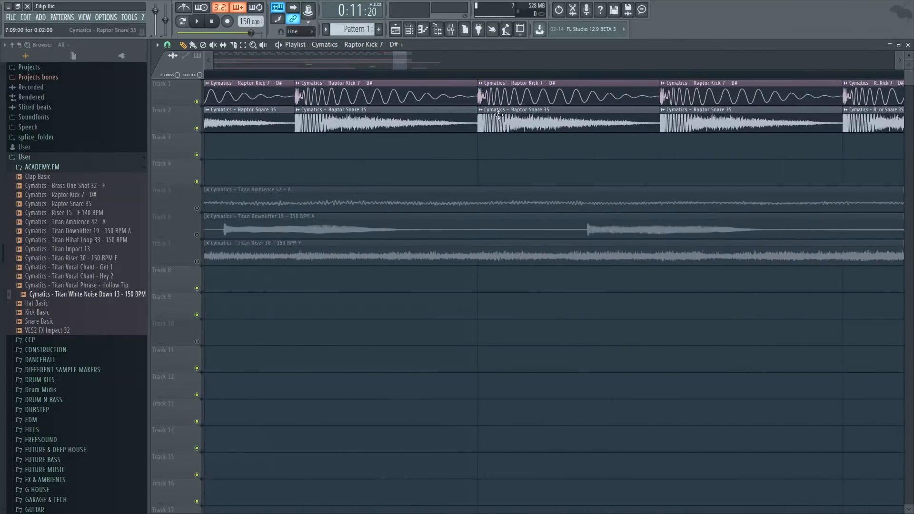
{"action": "scroll", "coordinate": [497, 115], "scroll_direction": "down", "scroll_amount": 5}
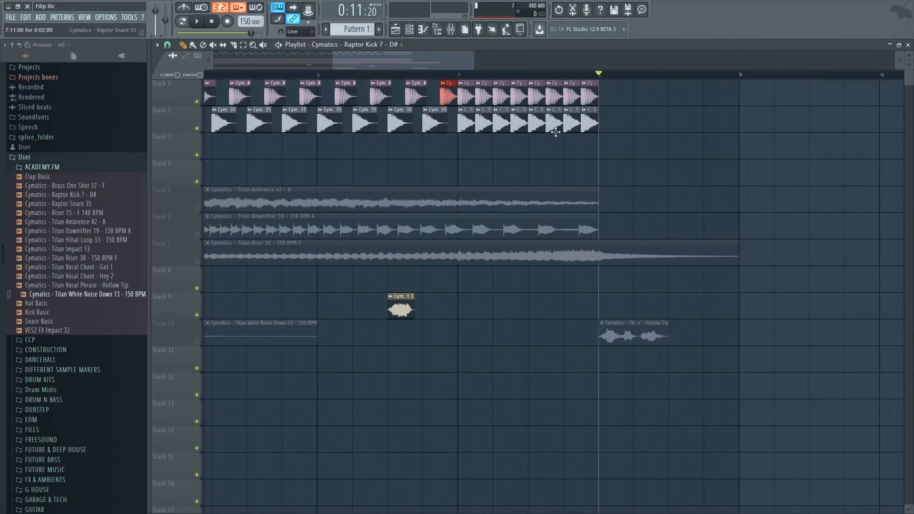
{"action": "scroll", "coordinate": [530, 129], "scroll_direction": "down", "scroll_amount": 2}
{"action": "scroll", "coordinate": [562, 131], "scroll_direction": "down", "scroll_amount": 3}
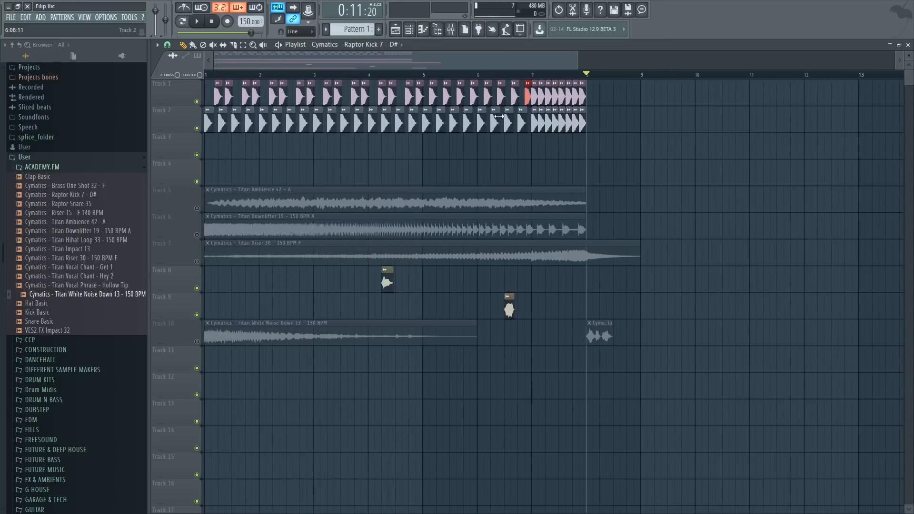
Play back the kick and snare rhythm from bar 1 and reset the master volume.
{"action": "left_click_drag", "start_coordinate": [457, 75], "coordinate": [188, 90]}
{"action": "key", "text": "space"}
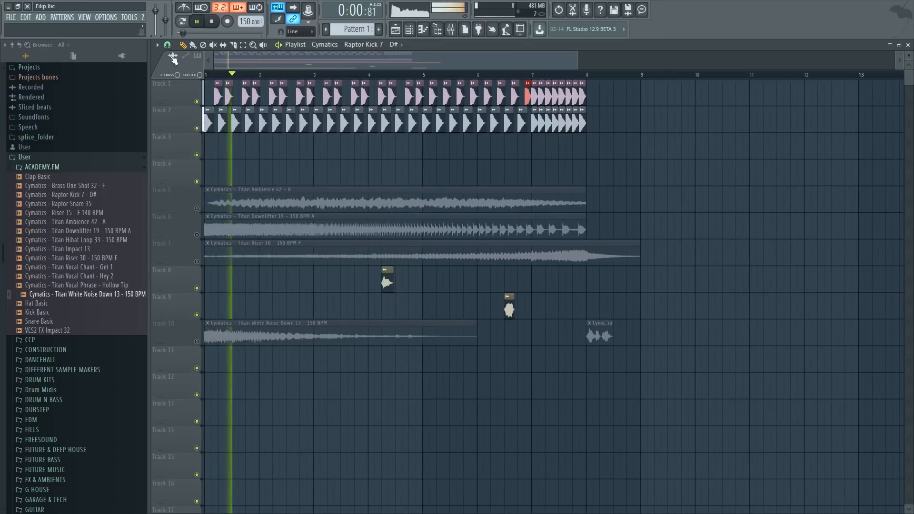
{"action": "right_click", "coordinate": [157, 12]}
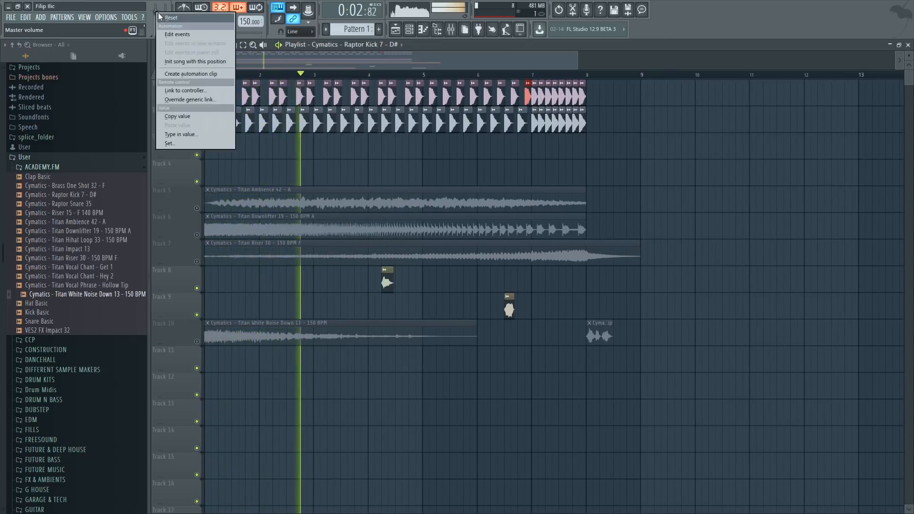
{"action": "left_click", "coordinate": [164, 17]}
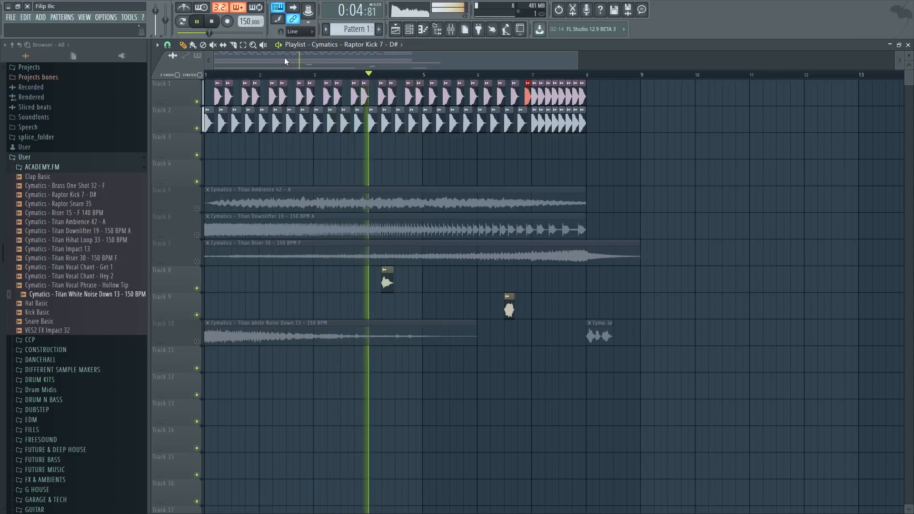
Mute the Titan Vocal Chant - Get 1 clip on track 9 and stop playback.
{"action": "right_click", "coordinate": [387, 282]}
{"action": "right_click", "coordinate": [281, 260]}
{"action": "key", "text": "ctrl+z"}
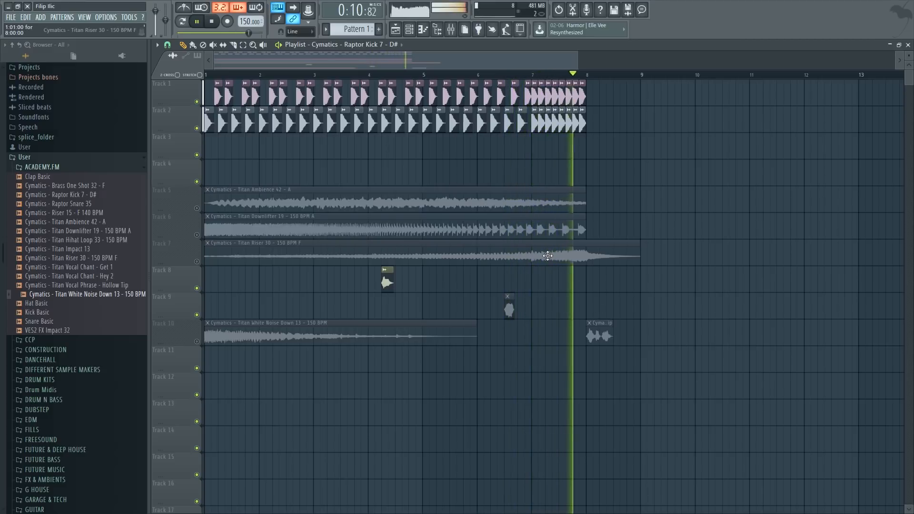
{"action": "key", "text": "space"}
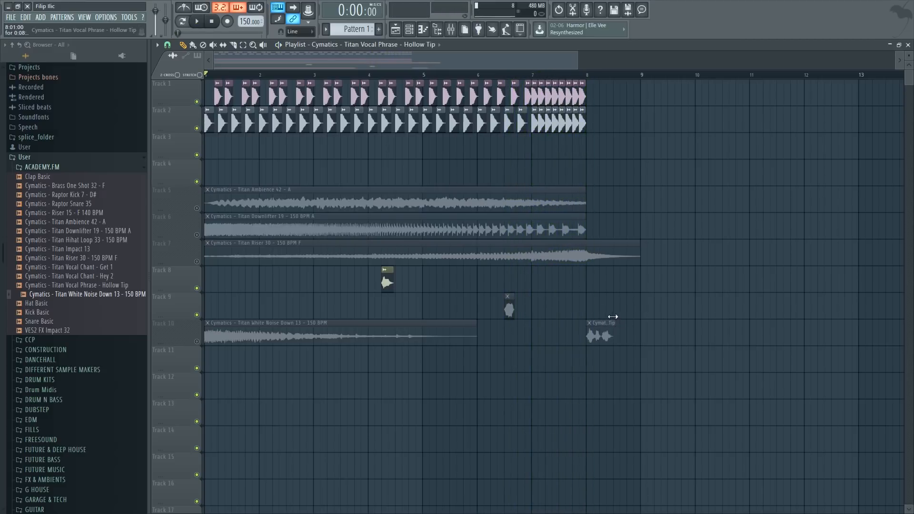
Move the Titan Vocal Phrase - Hollow Tip clip from track 10 to the second half of bar 8 on track 9.
{"action": "scroll", "coordinate": [610, 311], "scroll_direction": "up", "scroll_amount": 4}
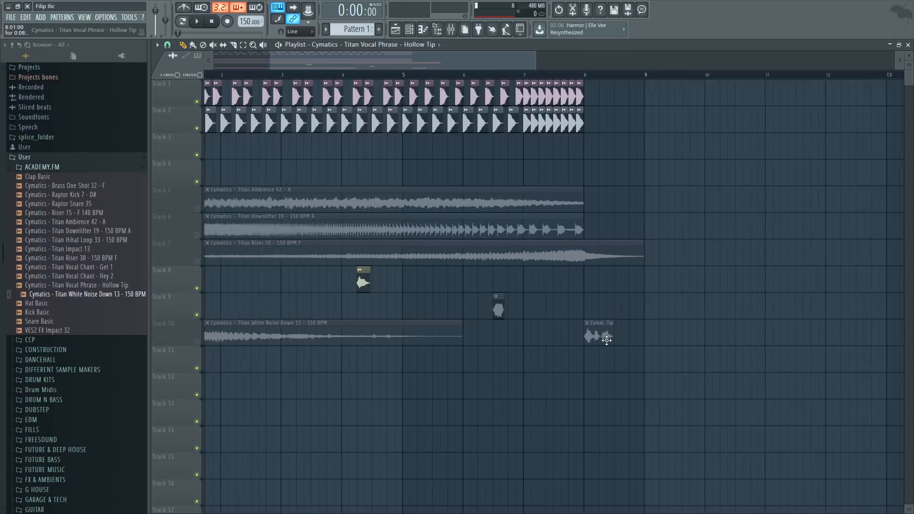
{"action": "left_click_drag", "start_coordinate": [602, 327], "coordinate": [665, 300]}
{"action": "scroll", "coordinate": [439, 306], "scroll_direction": "down", "scroll_amount": 4}
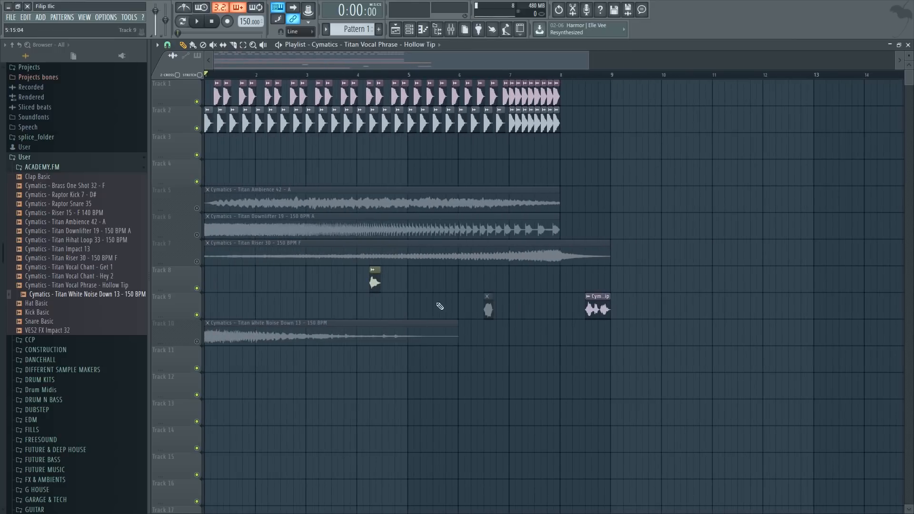
Move the Hey 2 vocal chant to the start of track 8, copy it to 1:05:00 and mute both clips.
{"action": "left_click_drag", "start_coordinate": [375, 284], "coordinate": [253, 288]}
{"action": "scroll", "coordinate": [238, 284], "scroll_direction": "up", "scroll_amount": 4}
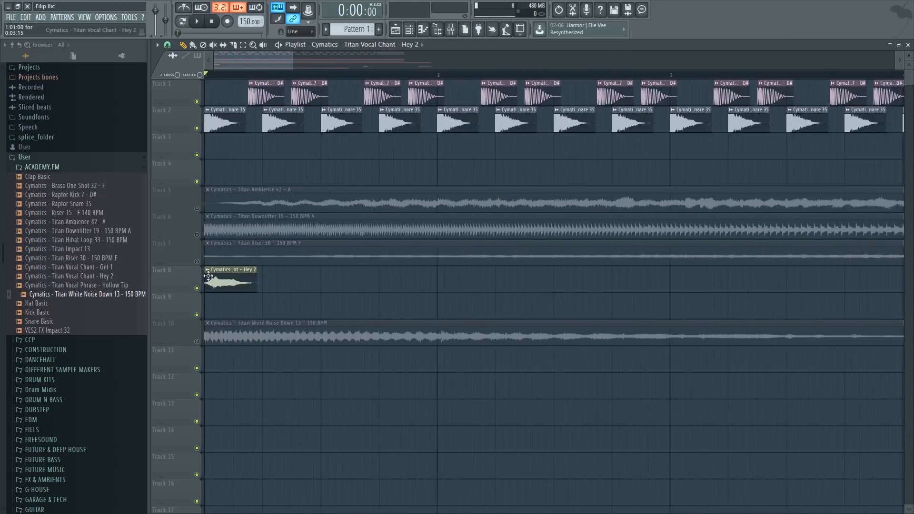
{"action": "double_click", "coordinate": [296, 286]}
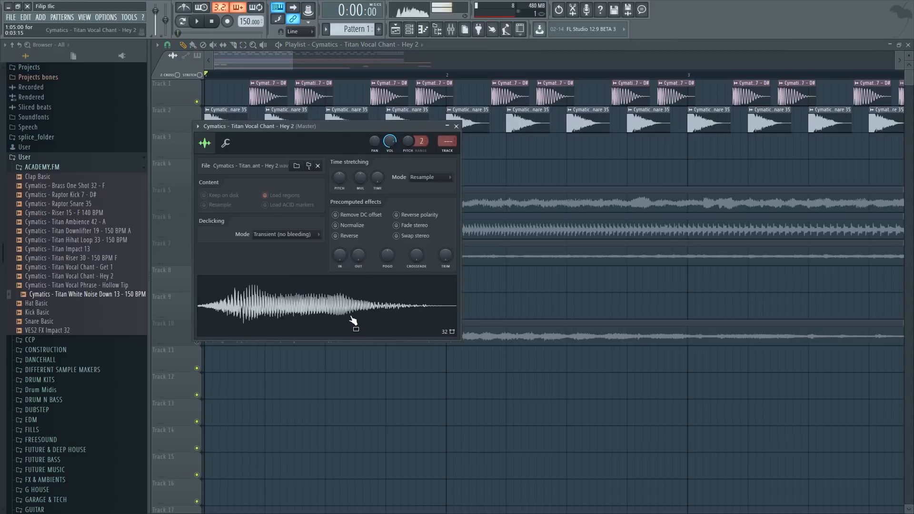
{"action": "key", "text": "Escape"}
{"action": "scroll", "coordinate": [286, 302], "scroll_direction": "down", "scroll_amount": 4}
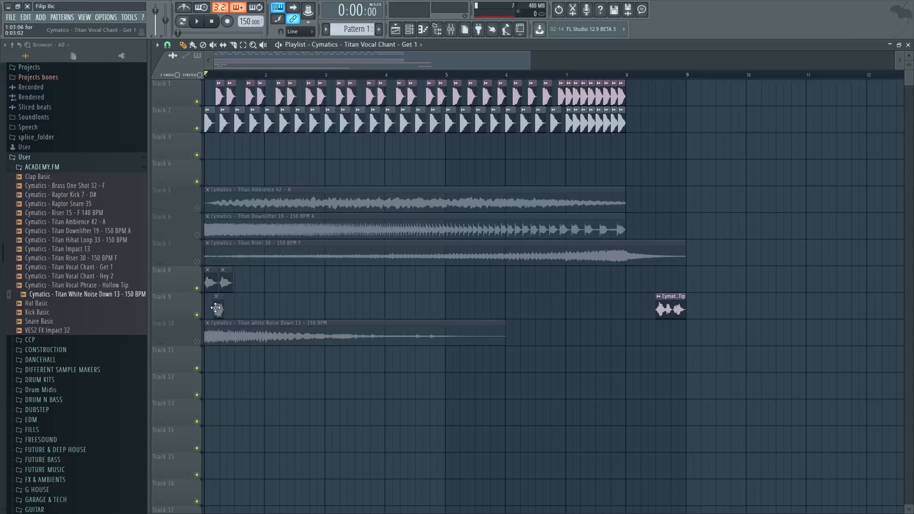
Place the unmuted Get 1 vocal chant at the start of track 9 and repeat it on every beat of bar 1.
{"action": "scroll", "coordinate": [215, 308], "scroll_direction": "up", "scroll_amount": 6}
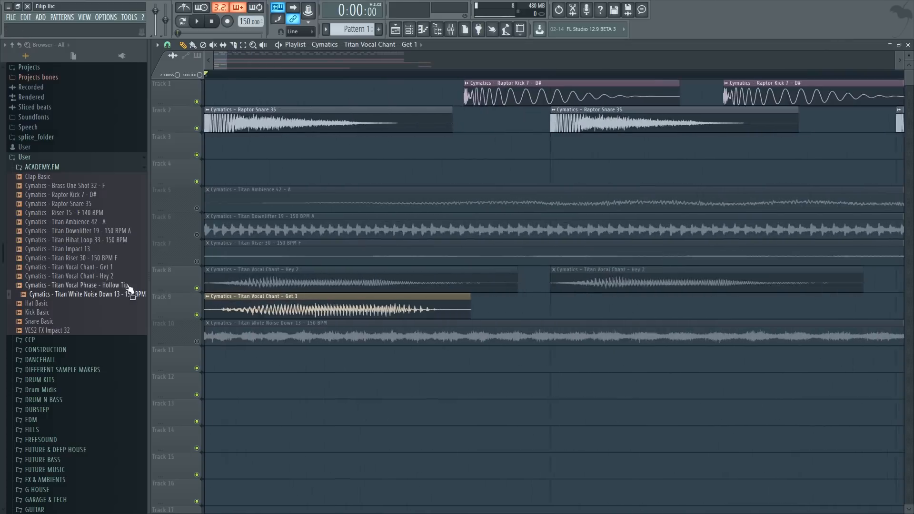
{"action": "left_click_drag", "start_coordinate": [206, 303], "coordinate": [223, 284]}
{"action": "left_click_drag", "start_coordinate": [242, 297], "coordinate": [173, 306]}
{"action": "scroll", "coordinate": [308, 307], "scroll_direction": "down", "scroll_amount": 5}
{"action": "left_click", "coordinate": [323, 309]}
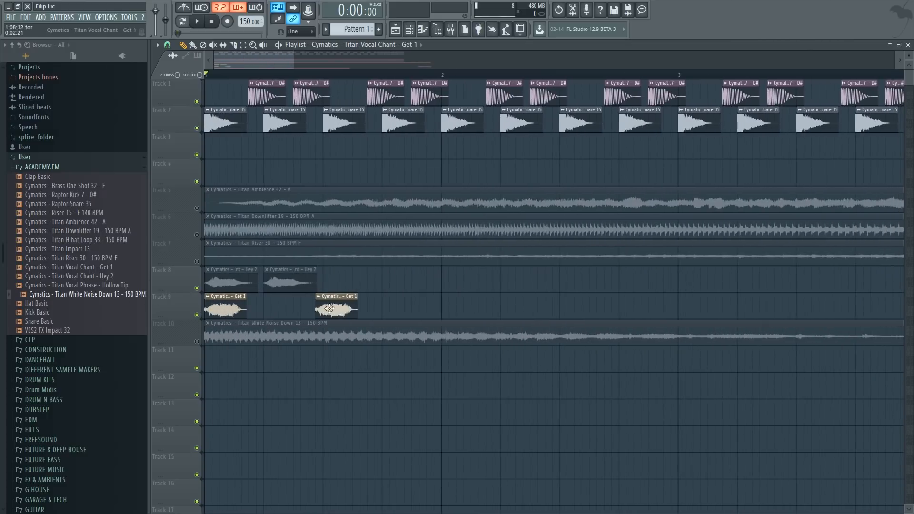
{"action": "mouse_move", "coordinate": [330, 308]}
{"action": "left_mouse_down"}
{"action": "mouse_move", "coordinate": [285, 303]}
{"action": "mouse_move", "coordinate": [218, 314]}
{"action": "left_mouse_up"}
{"action": "left_click_drag", "start_coordinate": [218, 312], "coordinate": [334, 298]}
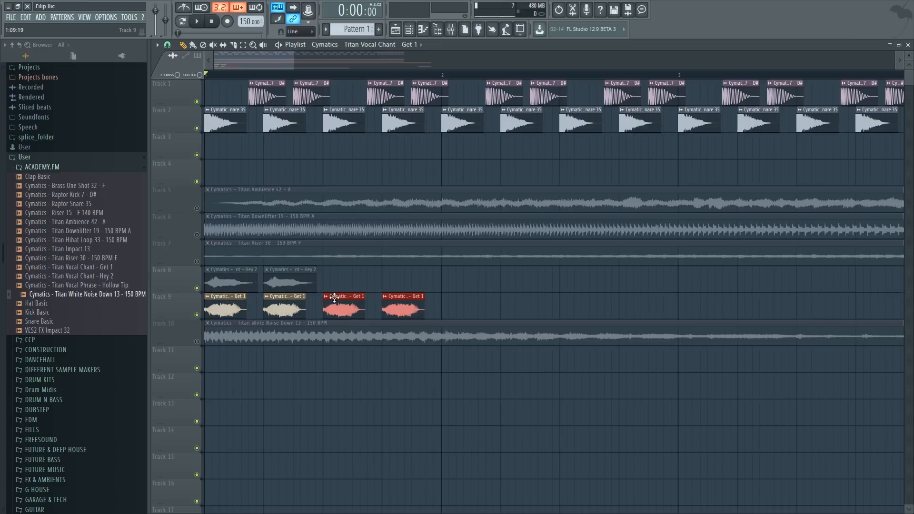
Copy the four Get 1 clips from bar 1 to bar 2 on track 9 and play them back.
{"action": "scroll", "coordinate": [286, 297], "scroll_direction": "down", "scroll_amount": 5}
{"action": "right_click", "coordinate": [543, 294]}
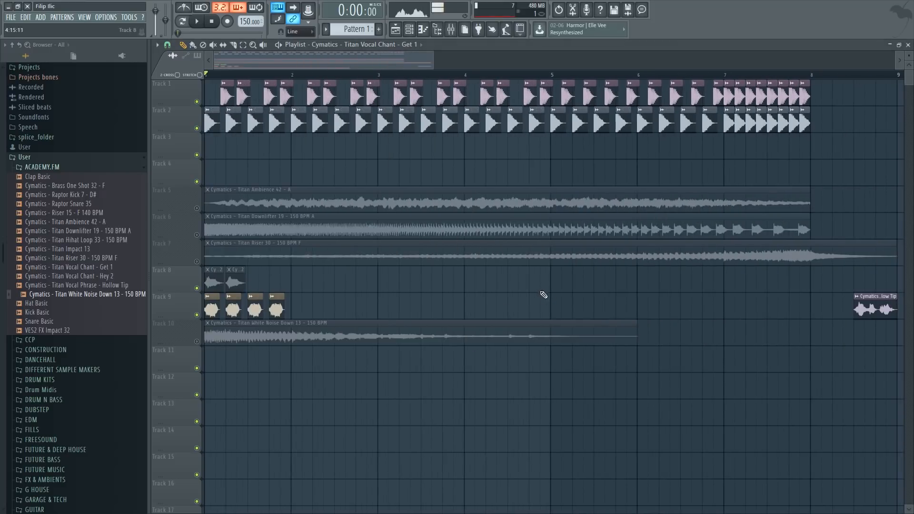
{"action": "left_click_drag", "start_coordinate": [315, 309], "coordinate": [208, 308]}
{"action": "left_click_drag", "start_coordinate": [213, 308], "coordinate": [301, 309]}
{"action": "key", "text": "space"}
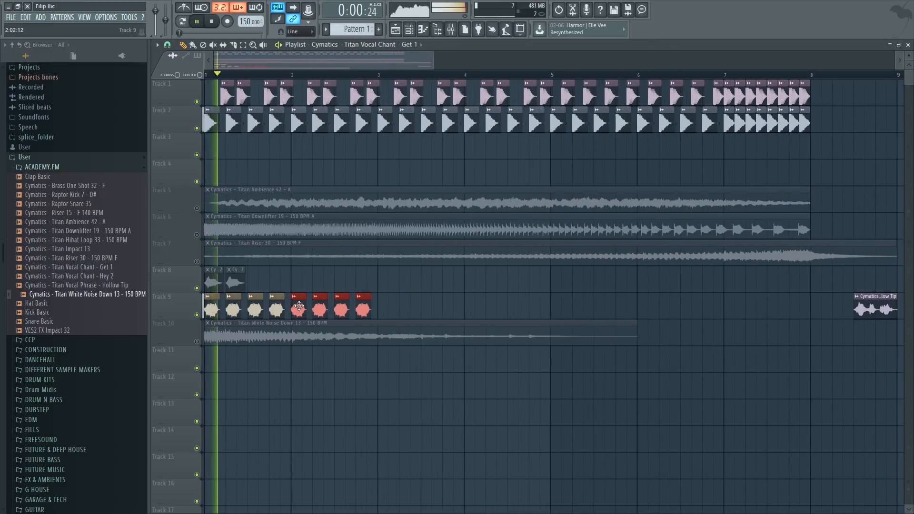
Lower the channel volume of the Get 1 vocal chant to about 54% and stop playback.
{"action": "double_click", "coordinate": [364, 307]}
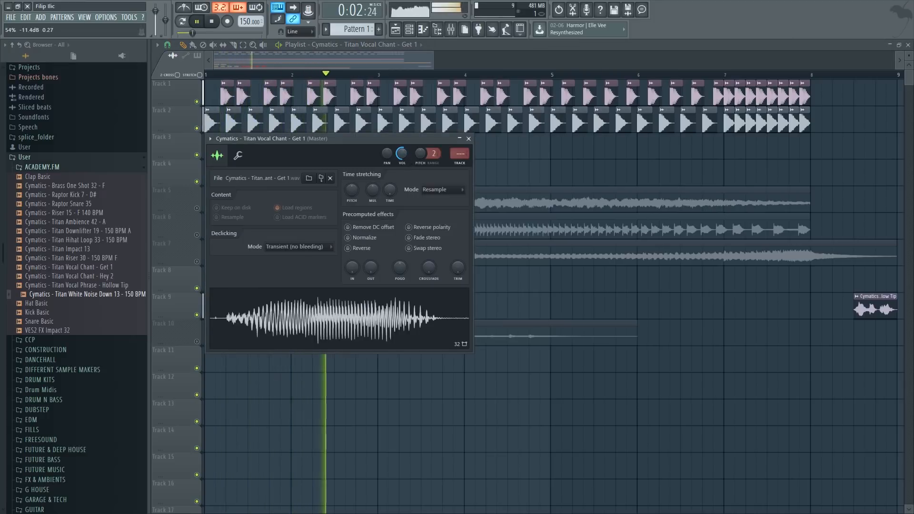
{"action": "right_click", "coordinate": [543, 307]}
{"action": "key", "text": "space"}
Repeat the Get 1 clips on every beat of track 9 through bar 6.
{"action": "left_click_drag", "start_coordinate": [446, 308], "coordinate": [208, 307]}
{"action": "left_click_drag", "start_coordinate": [219, 303], "coordinate": [385, 303]}
{"action": "left_click", "coordinate": [580, 298]}
{"action": "left_click_drag", "start_coordinate": [571, 314], "coordinate": [556, 298]}
{"action": "scroll", "coordinate": [555, 305], "scroll_direction": "down", "scroll_amount": 1}
{"action": "scroll", "coordinate": [555, 305], "scroll_direction": "up", "scroll_amount": 5}
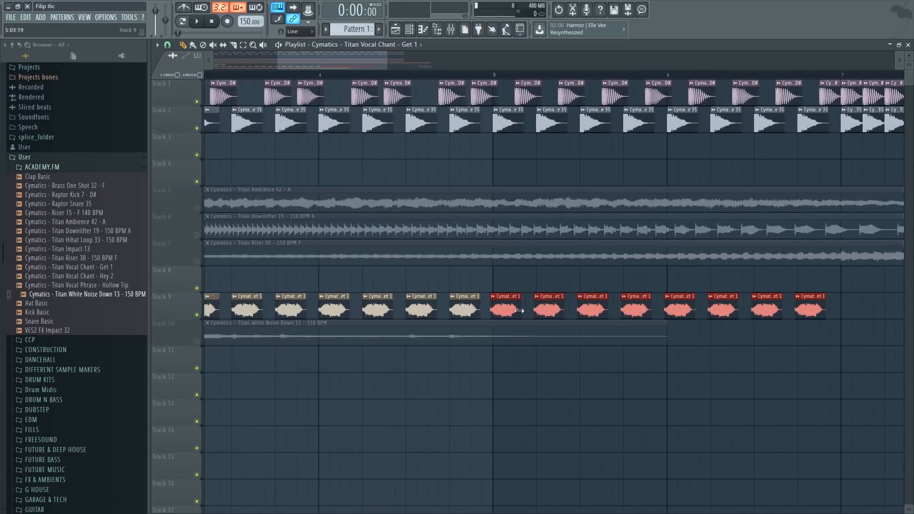
Shorten the Get 1 clips from bar 5 onward and duplicate them half a beat apart during playback.
{"action": "key", "text": "space"}
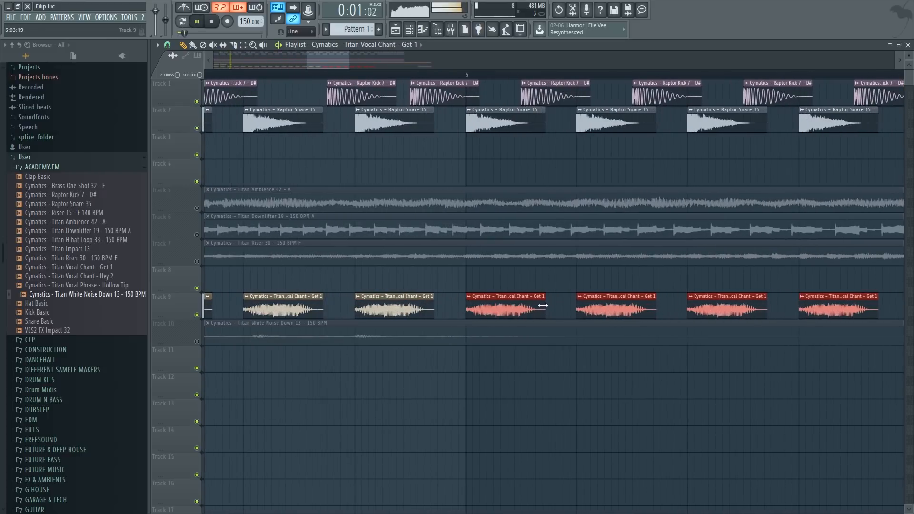
{"action": "left_click_drag", "start_coordinate": [543, 305], "coordinate": [574, 305]}
{"action": "scroll", "coordinate": [521, 305], "scroll_direction": "up", "scroll_amount": 3}
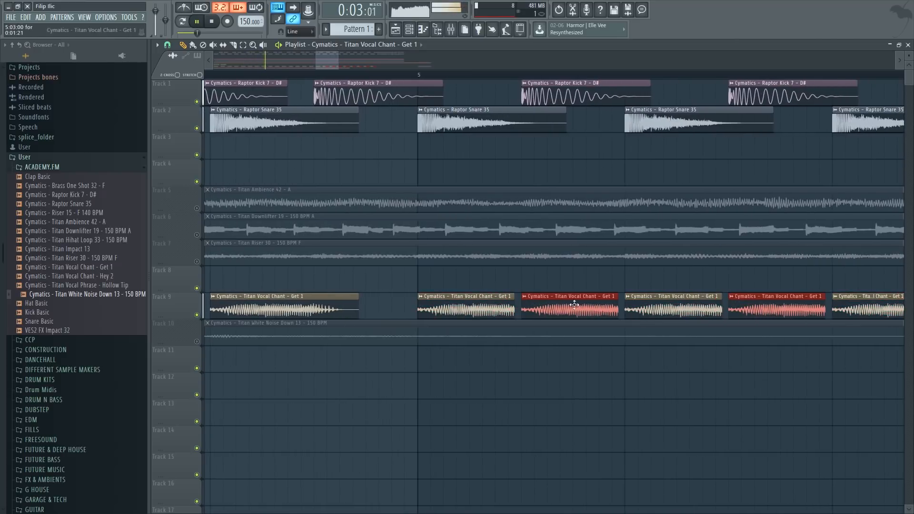
Copy the half-beat Get 1 clips from bar 6 into bar 7 on track 9.
{"action": "scroll", "coordinate": [574, 305], "scroll_direction": "down", "scroll_amount": 4}
{"action": "left_click_drag", "start_coordinate": [697, 314], "coordinate": [560, 310]}
{"action": "left_click_drag", "start_coordinate": [561, 307], "coordinate": [670, 306]}
Shorten the bar 7 Get 1 clips, duplicate them so one falls on every quarter beat, and stop playback.
{"action": "scroll", "coordinate": [782, 309], "scroll_direction": "up", "scroll_amount": 6}
{"action": "left_click_drag", "start_coordinate": [753, 302], "coordinate": [451, 321]}
{"action": "scroll", "coordinate": [699, 303], "scroll_direction": "down", "scroll_amount": 3}
{"action": "scroll", "coordinate": [599, 302], "scroll_direction": "down", "scroll_amount": 3}
{"action": "key", "text": "space"}
{"action": "scroll", "coordinate": [498, 309], "scroll_direction": "up", "scroll_amount": 6}
{"action": "scroll", "coordinate": [492, 309], "scroll_direction": "up", "scroll_amount": 2}
{"action": "scroll", "coordinate": [517, 265], "scroll_direction": "down", "scroll_amount": 8}
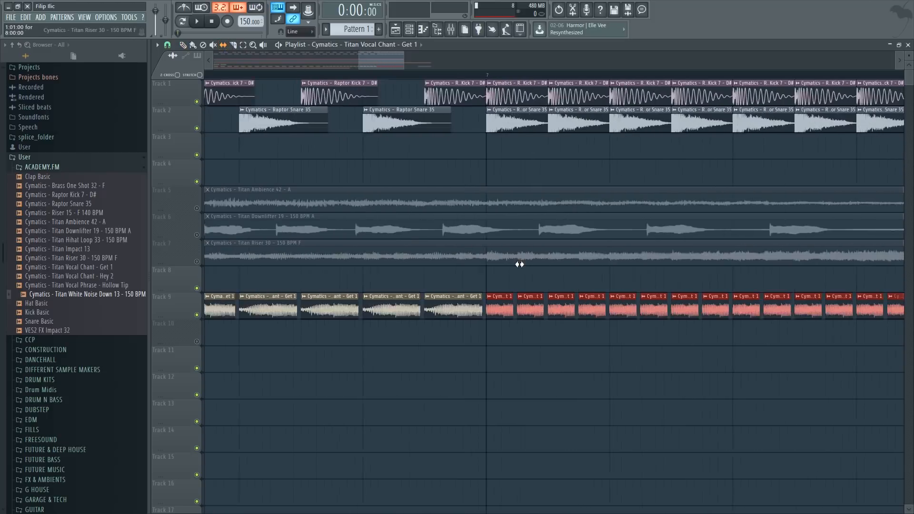
Play back the quarter-beat Get 1 clips on track 9 from the start of bar 7.
{"action": "scroll", "coordinate": [502, 312], "scroll_direction": "up", "scroll_amount": 5}
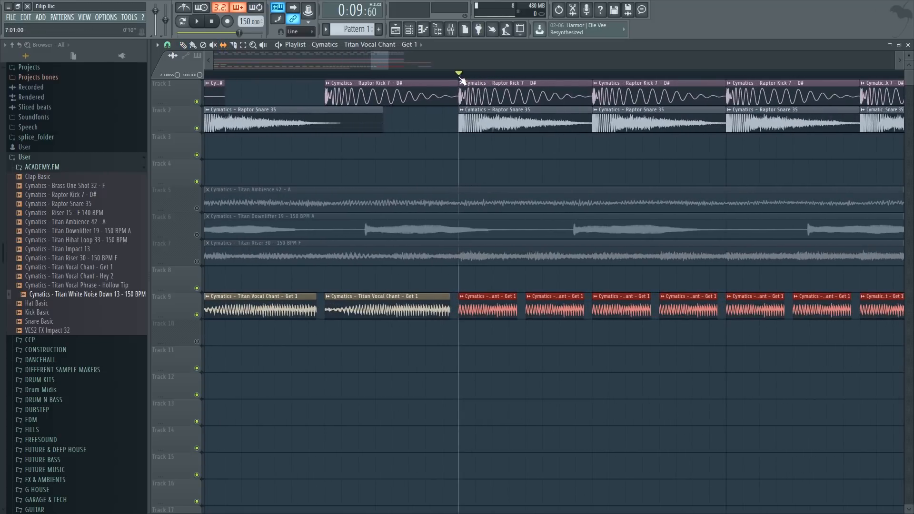
{"action": "scroll", "coordinate": [414, 212], "scroll_direction": "down", "scroll_amount": 4}
{"action": "key", "text": "space"}
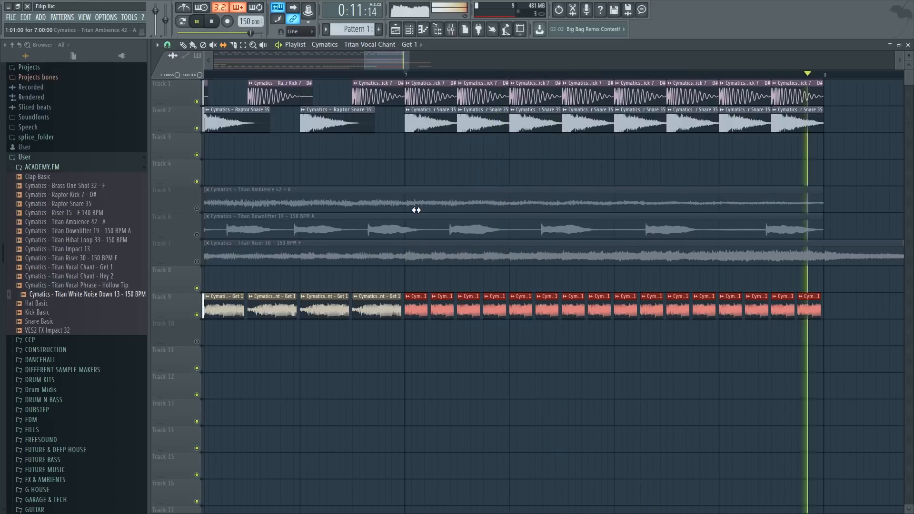
{"action": "key", "text": "space"}
{"action": "scroll", "coordinate": [499, 285], "scroll_direction": "down", "scroll_amount": 2}
{"action": "scroll", "coordinate": [435, 318], "scroll_direction": "up", "scroll_amount": 6}
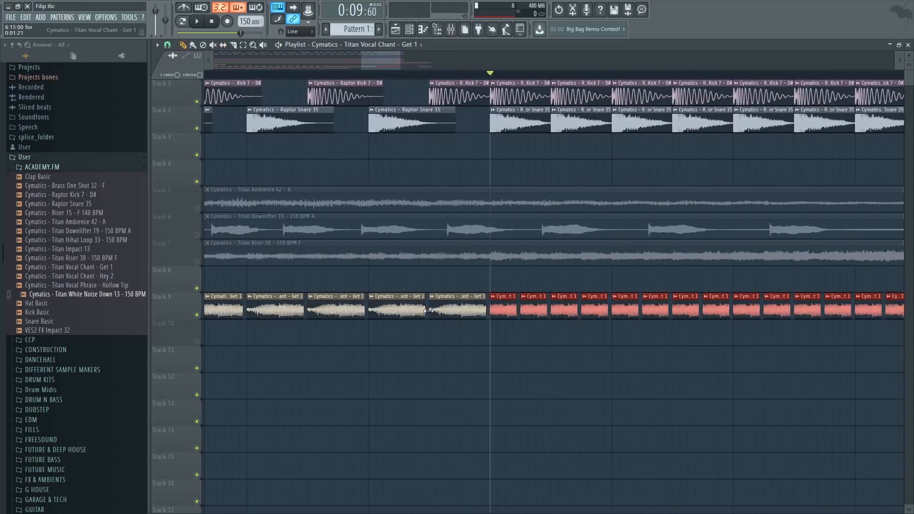
Play back the build-up from the last half beat of bar 6 through bar 7.
{"action": "left_click_drag", "start_coordinate": [430, 74], "coordinate": [446, 82]}
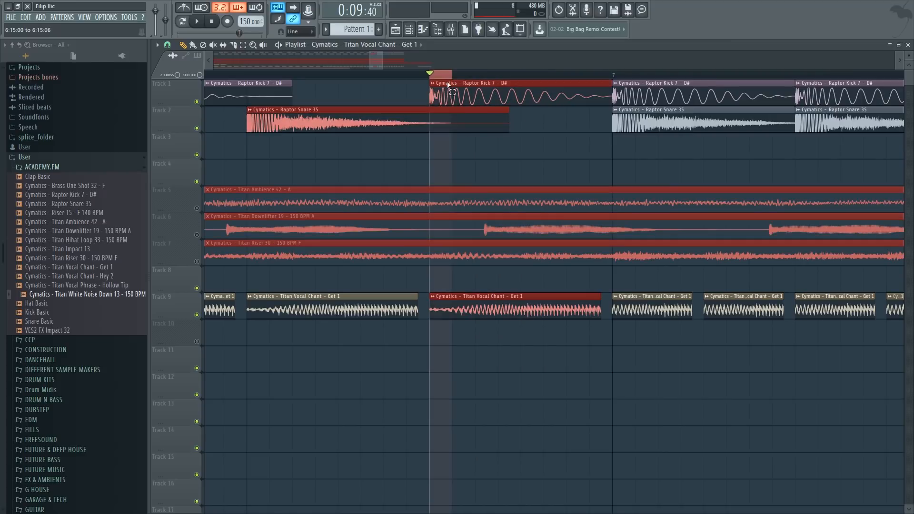
{"action": "scroll", "coordinate": [598, 234], "scroll_direction": "down", "scroll_amount": 6}
{"action": "left_click", "coordinate": [557, 75], "text": "ctrl"}
{"action": "left_click_drag", "start_coordinate": [557, 75], "coordinate": [592, 82]}
{"action": "scroll", "coordinate": [525, 87], "scroll_direction": "down", "scroll_amount": 4}
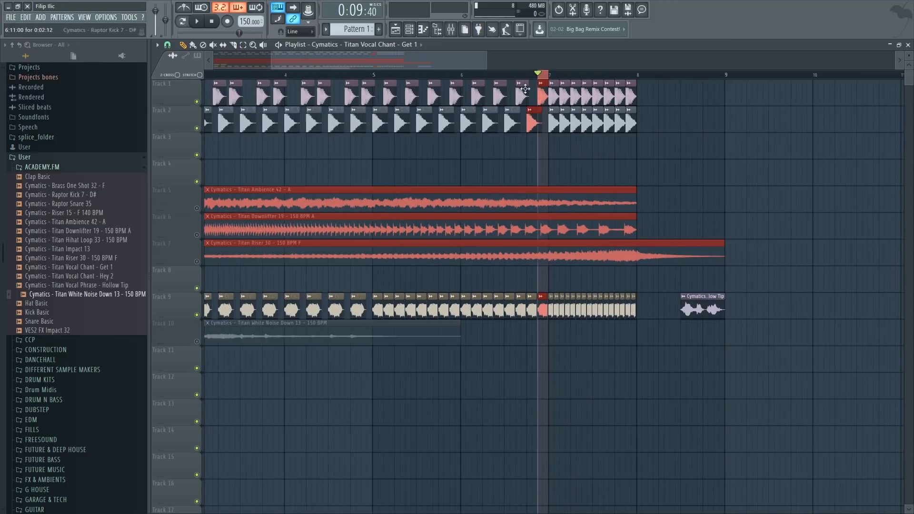
{"action": "left_click", "coordinate": [540, 75], "text": "ctrl"}
{"action": "scroll", "coordinate": [568, 299], "scroll_direction": "up", "scroll_amount": 6}
{"action": "scroll", "coordinate": [521, 264], "scroll_direction": "down", "scroll_amount": 4}
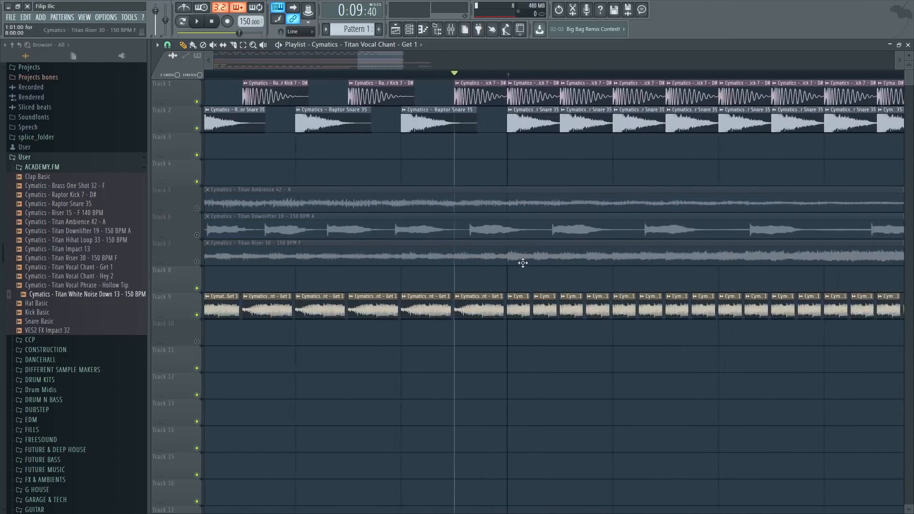
{"action": "key", "text": "space"}
{"action": "scroll", "coordinate": [571, 238], "scroll_direction": "down", "scroll_amount": 4}
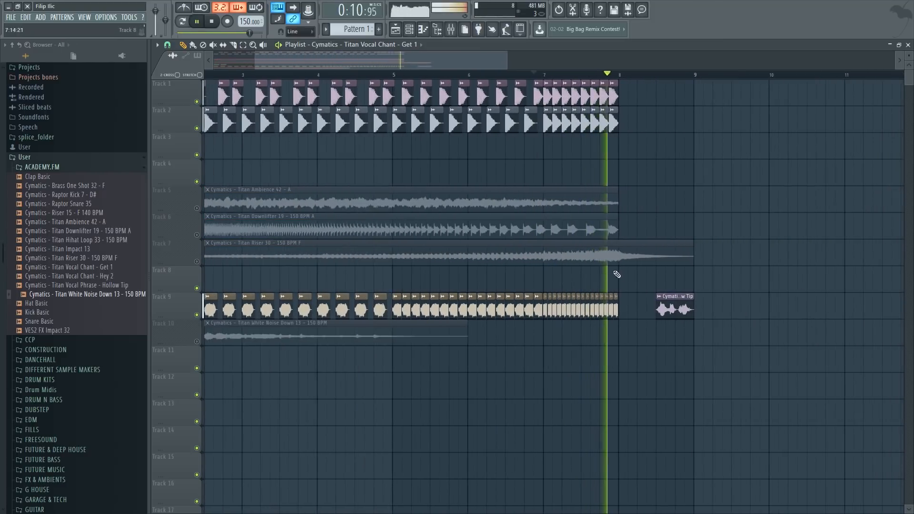
{"action": "key", "text": "space"}
Change the playlist snap to Beat and make a time selection from bar 5 to bar 8.
{"action": "left_click_drag", "start_coordinate": [607, 76], "coordinate": [447, 76]}
{"action": "left_click", "coordinate": [167, 45]}
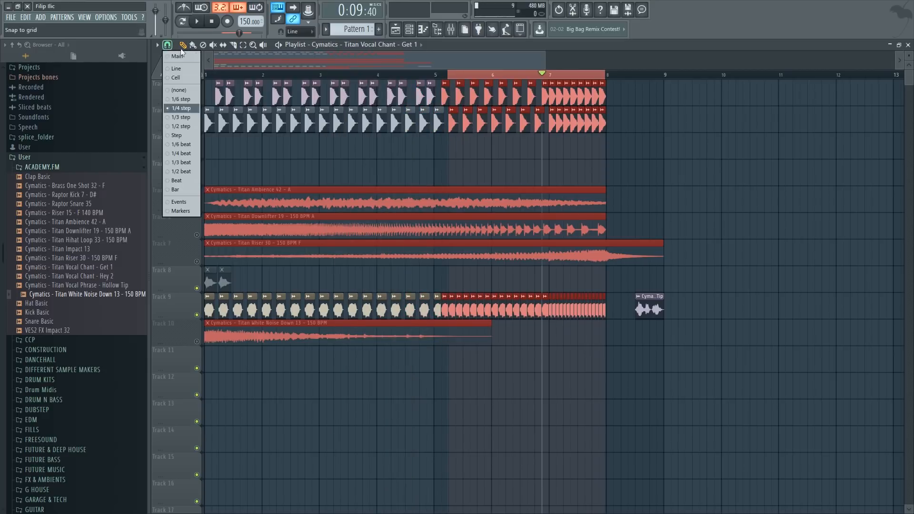
{"action": "left_click", "coordinate": [180, 183]}
{"action": "left_click_drag", "start_coordinate": [607, 76], "coordinate": [441, 91]}
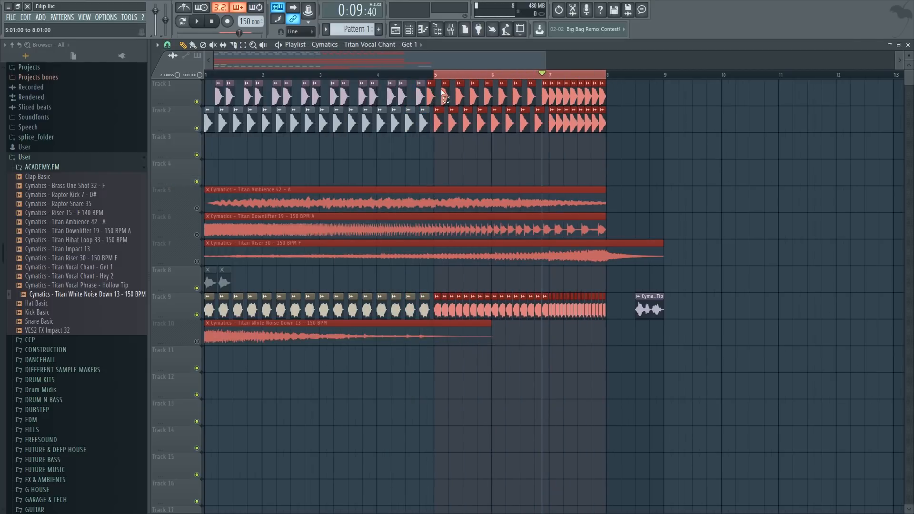
Set the Get 1 vocal chant's pitch range to 12 semitones and its time stretching mode to Stretch.
{"action": "double_click", "coordinate": [589, 307]}
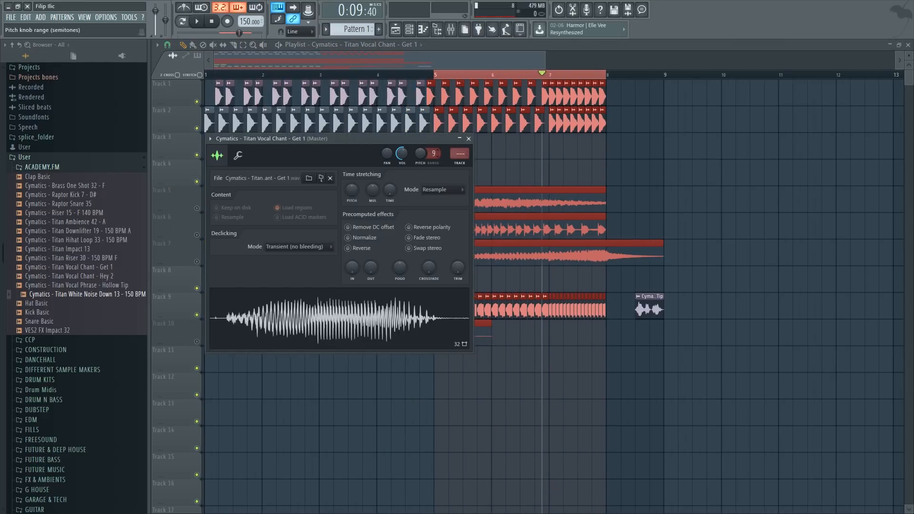
{"action": "left_click", "coordinate": [438, 189]}
{"action": "left_click", "coordinate": [433, 217]}
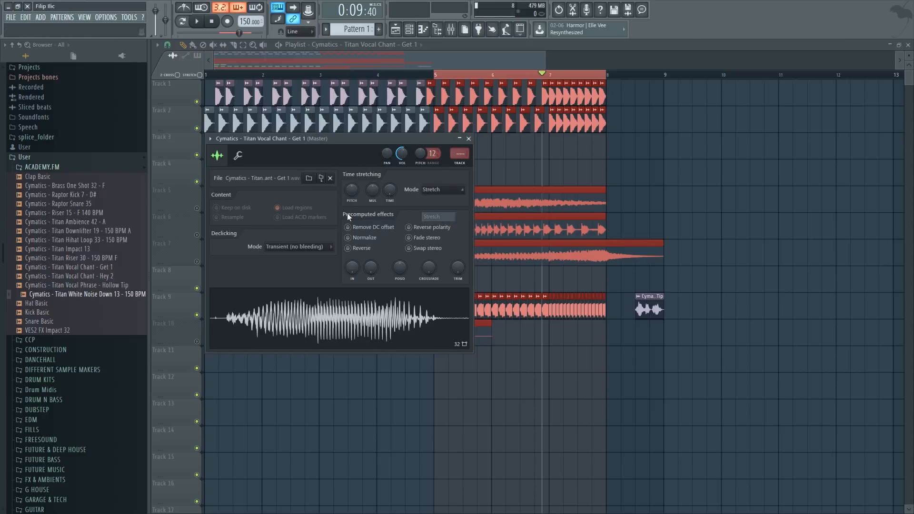
Create a channel pitch automation clip for Get 1 over bars 5 to 8, raise its end point into a rising ramp, and audition it.
{"action": "right_click", "coordinate": [421, 153]}
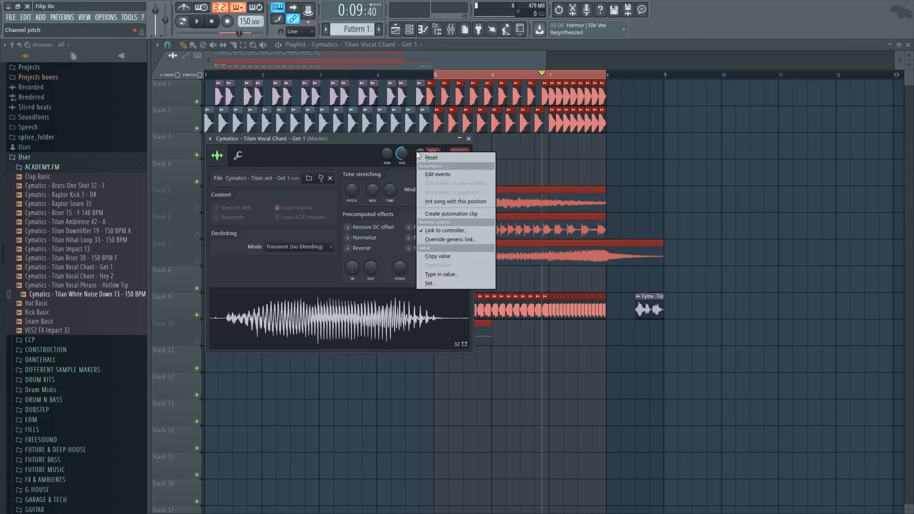
{"action": "left_click", "coordinate": [447, 217]}
{"action": "left_click_drag", "start_coordinate": [610, 151], "coordinate": [612, 142]}
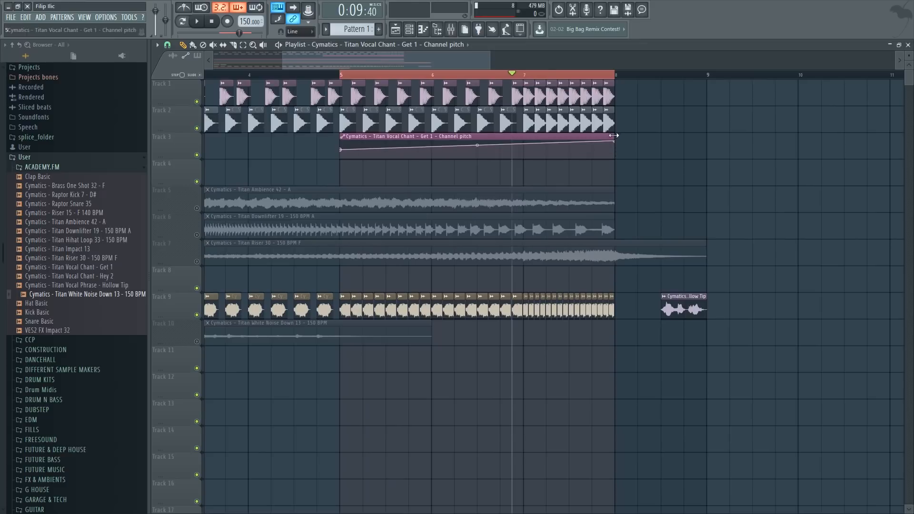
{"action": "scroll", "coordinate": [437, 123], "scroll_direction": "down", "scroll_amount": 3}
{"action": "key", "text": "space"}
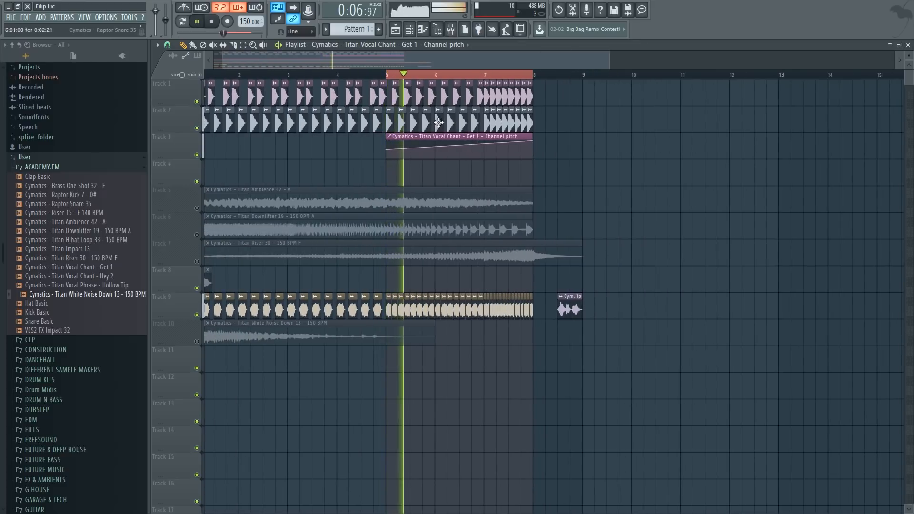
{"action": "key", "text": "space"}
Route Get 1 to mixer insert 2, add Fruity Reeverb 2 in slot 1, increase its room size and lower its wet level.
{"action": "double_click", "coordinate": [517, 309]}
{"action": "left_click", "coordinate": [454, 32]}
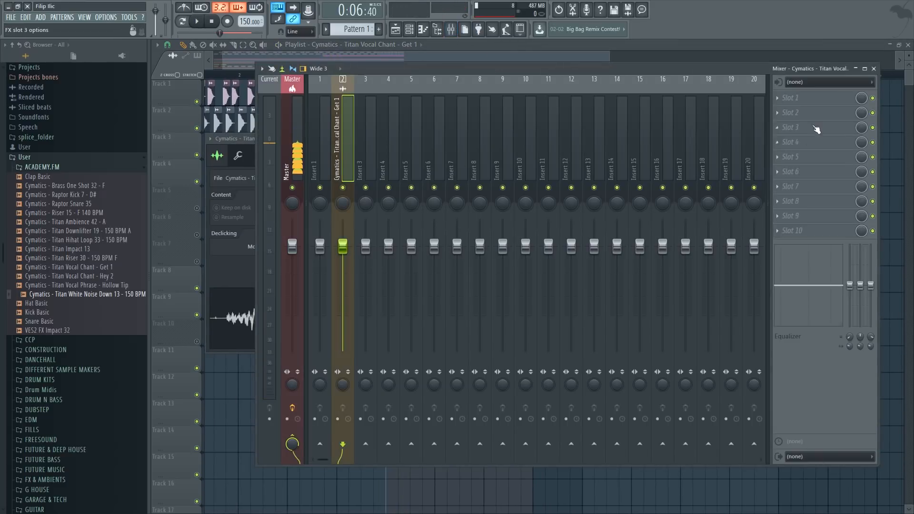
{"action": "left_click", "coordinate": [805, 97]}
{"action": "left_click", "coordinate": [628, 54]}
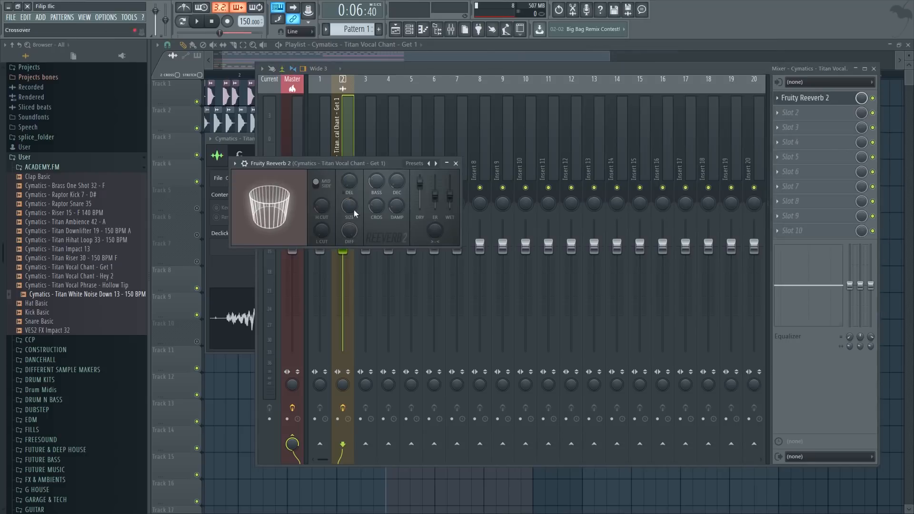
{"action": "left_click_drag", "start_coordinate": [353, 209], "coordinate": [366, 164]}
{"action": "left_click_drag", "start_coordinate": [450, 196], "coordinate": [453, 226]}
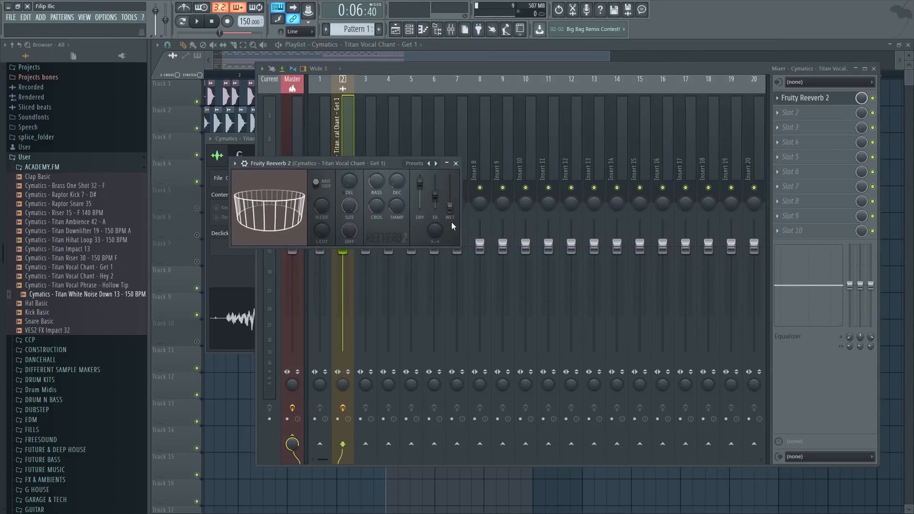
{"action": "right_click", "coordinate": [451, 215]}
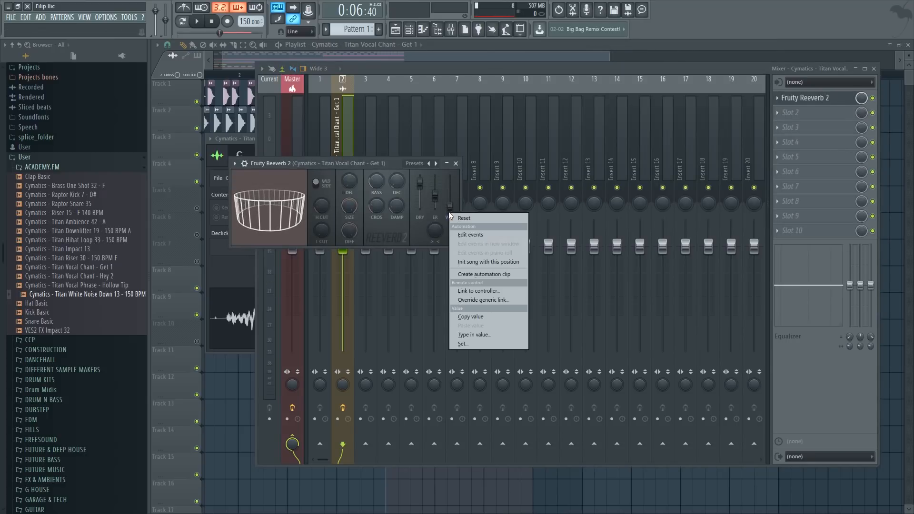
{"action": "left_click", "coordinate": [457, 215]}
{"action": "right_click", "coordinate": [452, 208]}
{"action": "left_click", "coordinate": [467, 216]}
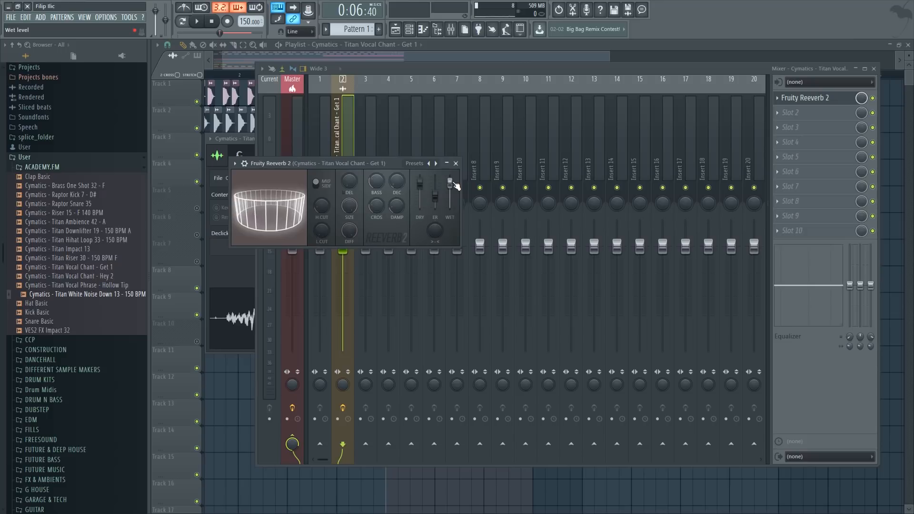
{"action": "left_click", "coordinate": [376, 58]}
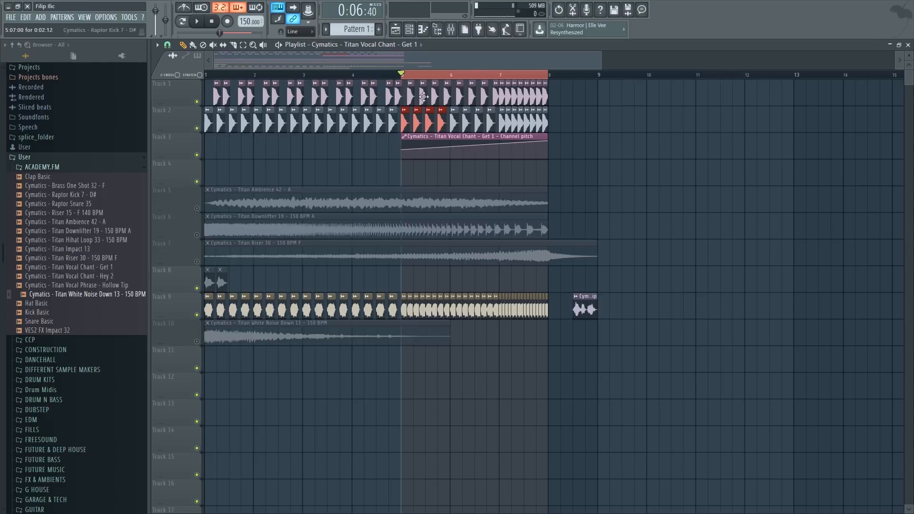
Clear the playlist selection and reselect the time range from bar 5 to bar 8.
{"action": "left_click_drag", "start_coordinate": [423, 97], "coordinate": [548, 87]}
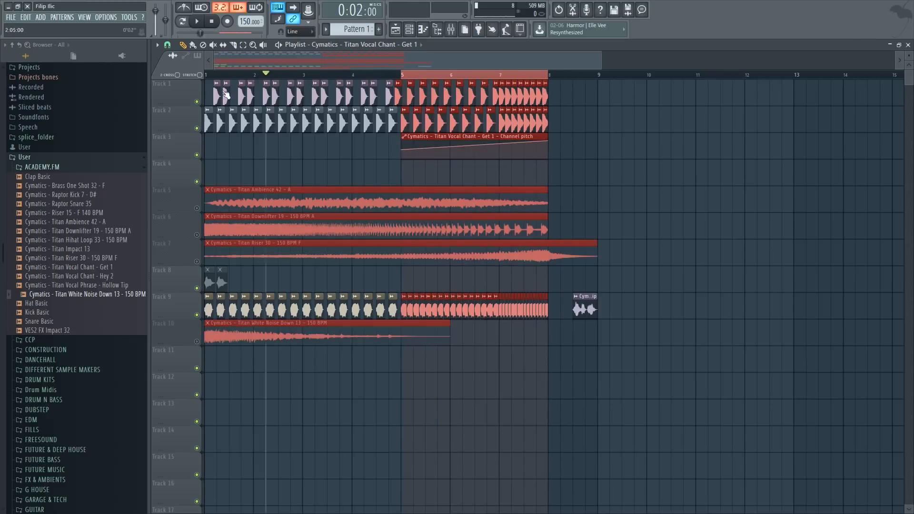
{"action": "left_click", "coordinate": [405, 79], "text": "ctrl"}
{"action": "scroll", "coordinate": [428, 163], "scroll_direction": "up", "scroll_amount": 2}
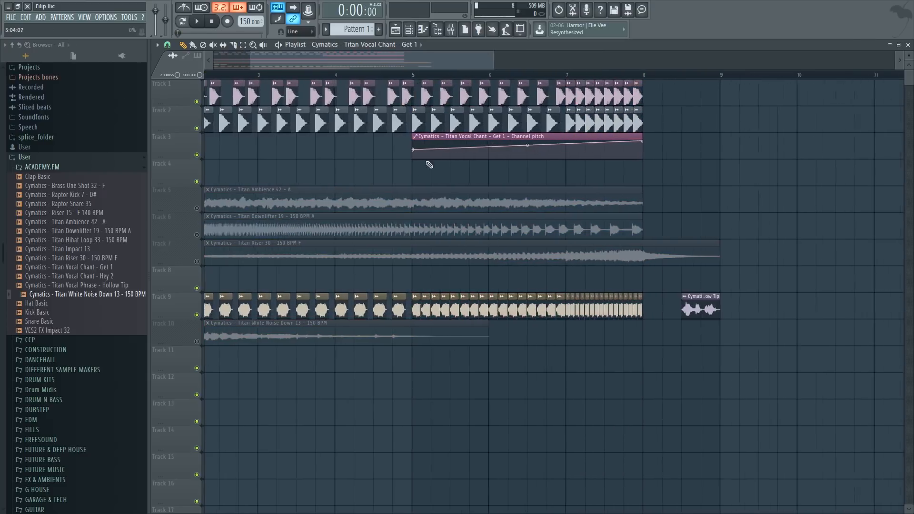
{"action": "left_click_drag", "start_coordinate": [414, 79], "coordinate": [648, 80]}
{"action": "scroll", "coordinate": [465, 167], "scroll_direction": "down", "scroll_amount": 4}
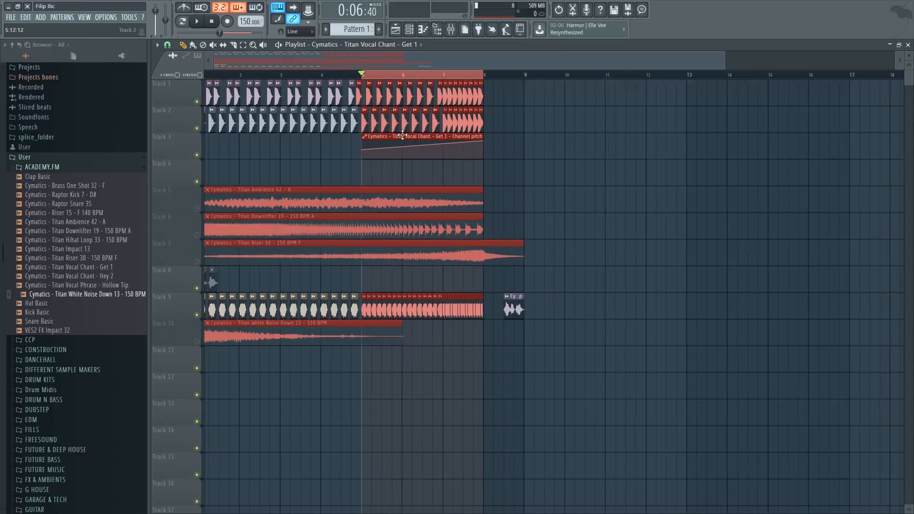
Open the Fruity Reeverb 2 settings on the Get 1 mixer insert.
{"action": "key", "text": "F9"}
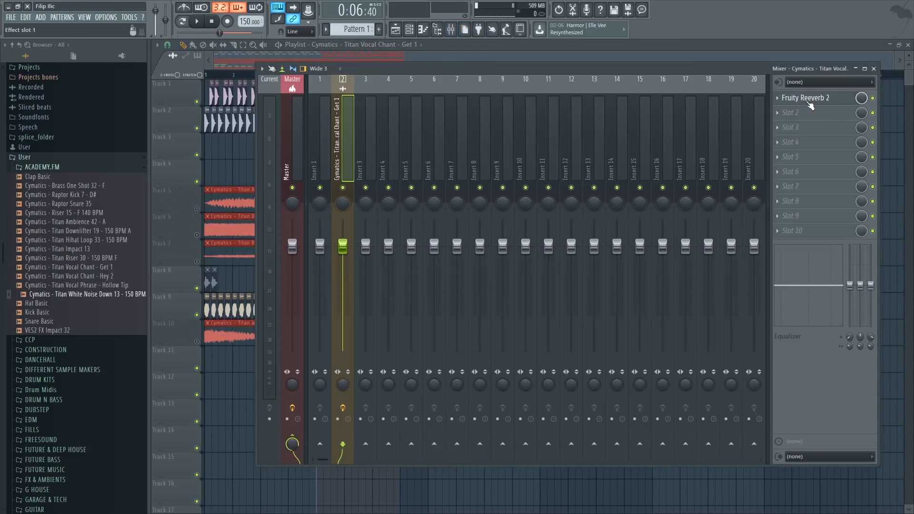
{"action": "left_click", "coordinate": [809, 100]}
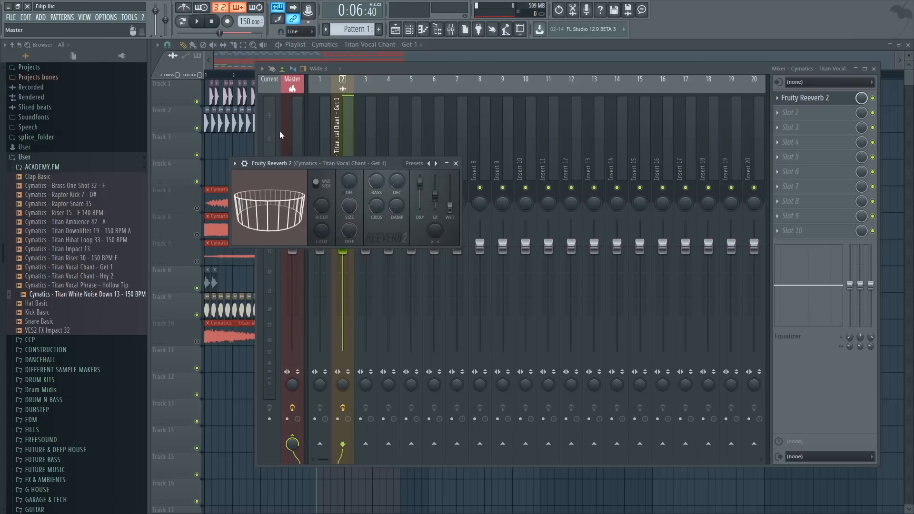
{"action": "key", "text": "F9"}
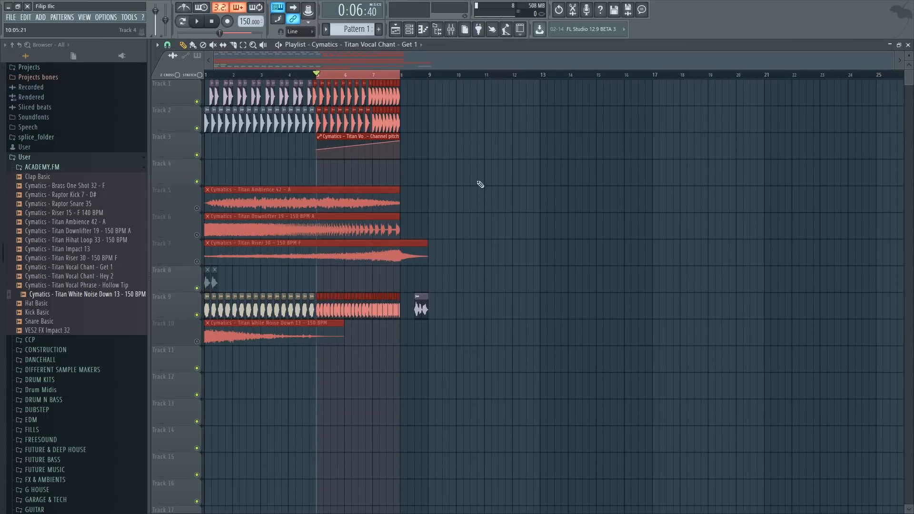
{"action": "left_click", "coordinate": [451, 30]}
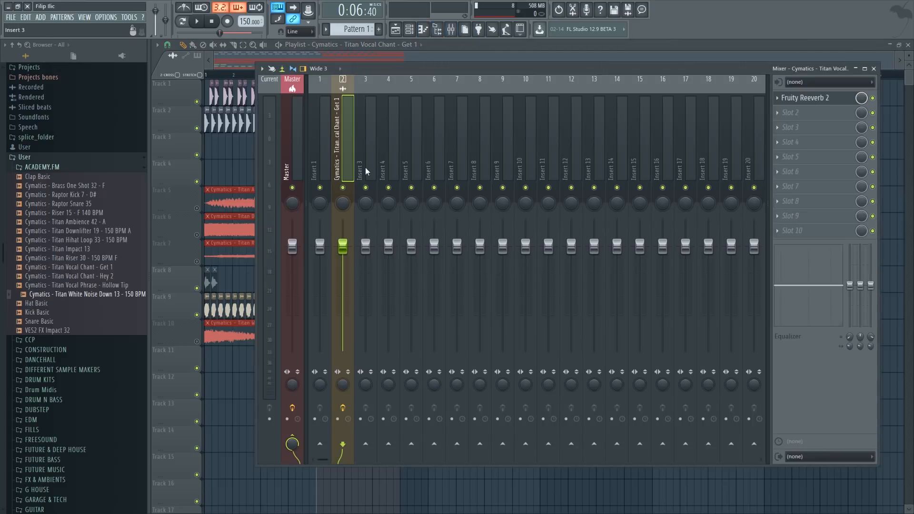
{"action": "left_click", "coordinate": [828, 104]}
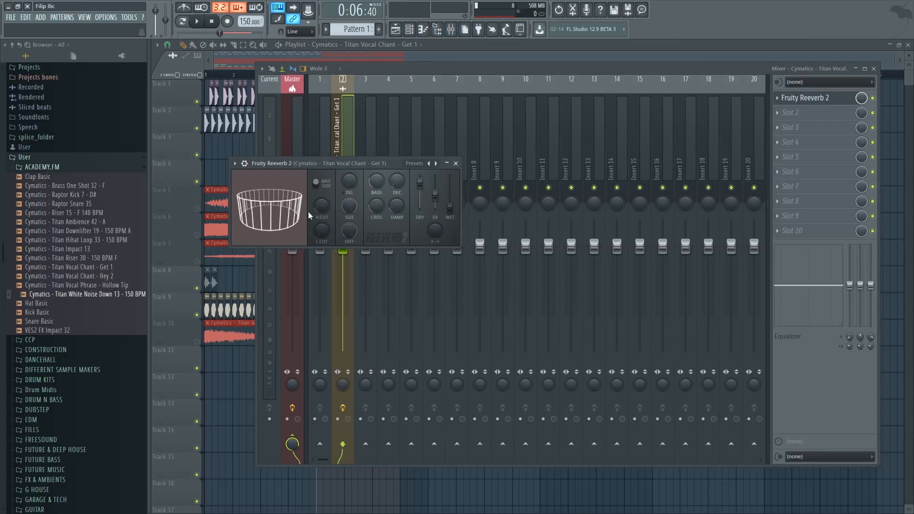
{"action": "right_click", "coordinate": [450, 209]}
{"action": "left_click", "coordinate": [475, 261]}
{"action": "right_click", "coordinate": [451, 214]}
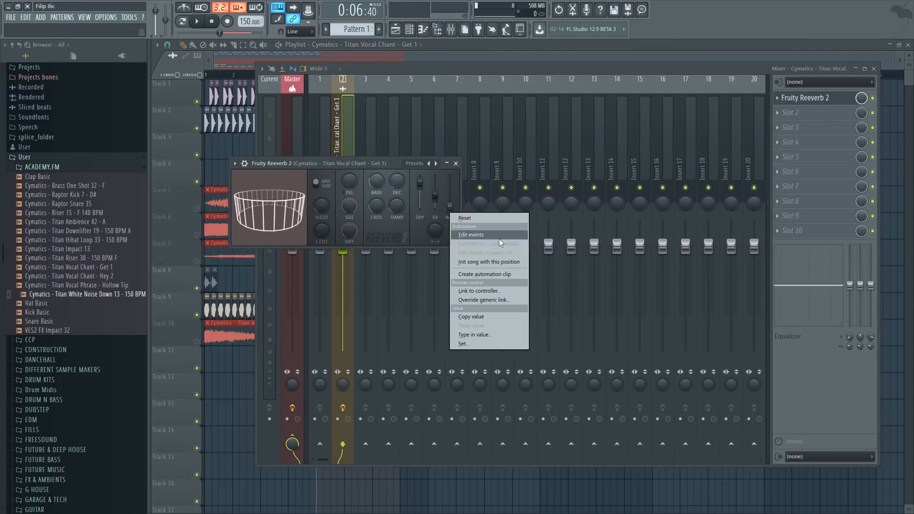
{"action": "left_click", "coordinate": [500, 262]}
{"action": "right_click", "coordinate": [451, 210]}
{"action": "left_click", "coordinate": [493, 260]}
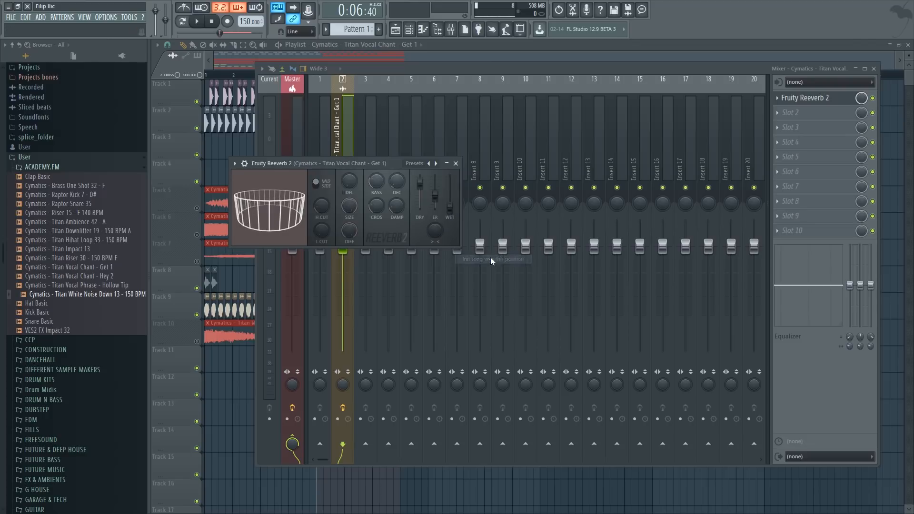
{"action": "right_click", "coordinate": [453, 209]}
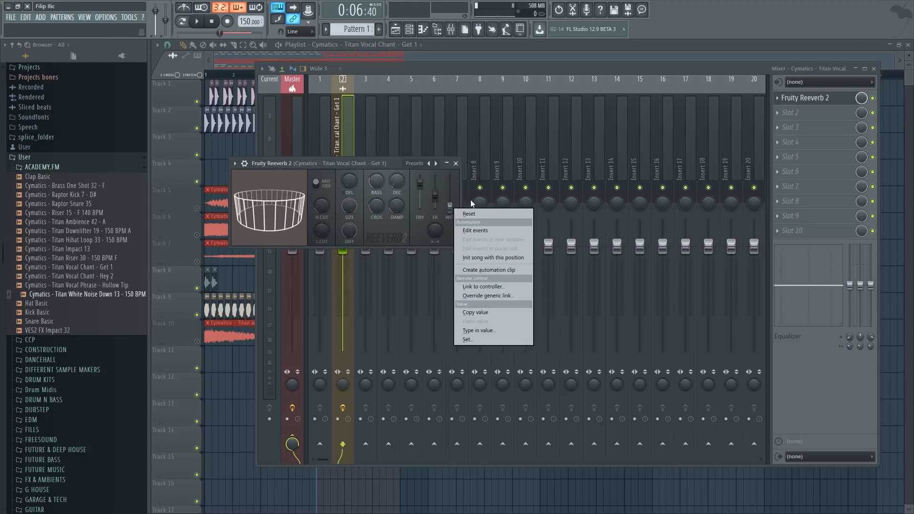
{"action": "left_click", "coordinate": [444, 218]}
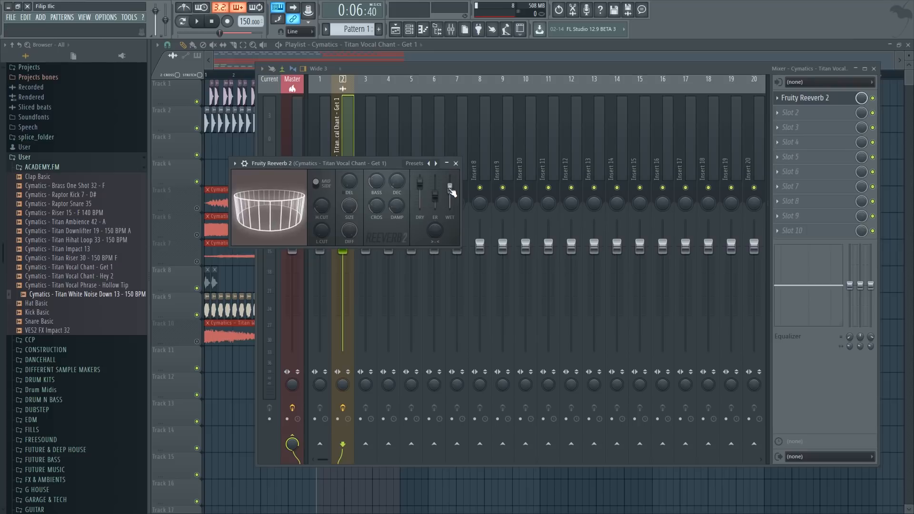
Create an automation clip for the Fruity Reeverb 2 wet level over bars 5 to 8 and return to the playlist.
{"action": "right_click", "coordinate": [451, 191]}
{"action": "left_click", "coordinate": [508, 251]}
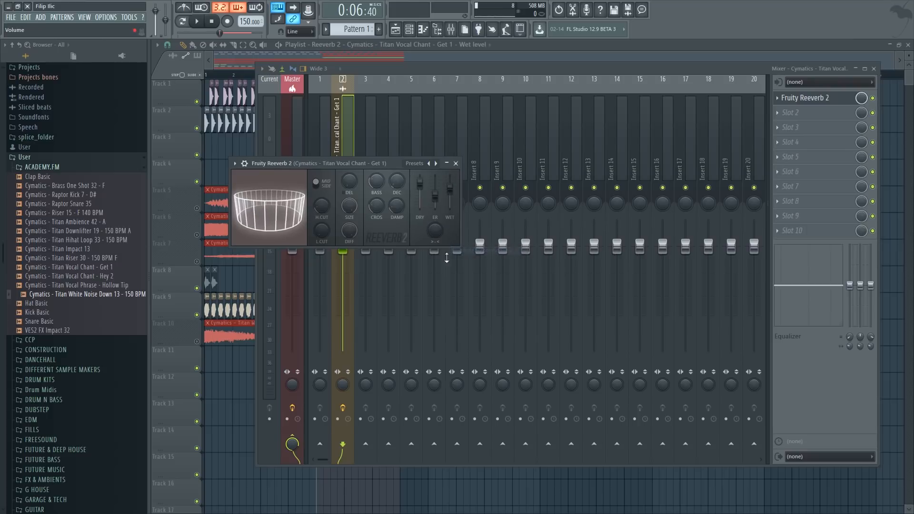
{"action": "left_click_drag", "start_coordinate": [378, 68], "coordinate": [411, 73]}
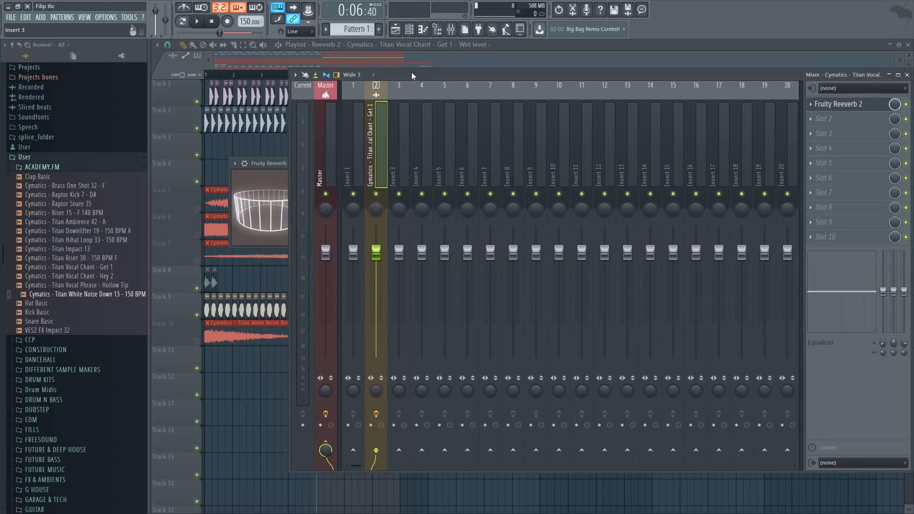
{"action": "left_click", "coordinate": [420, 46]}
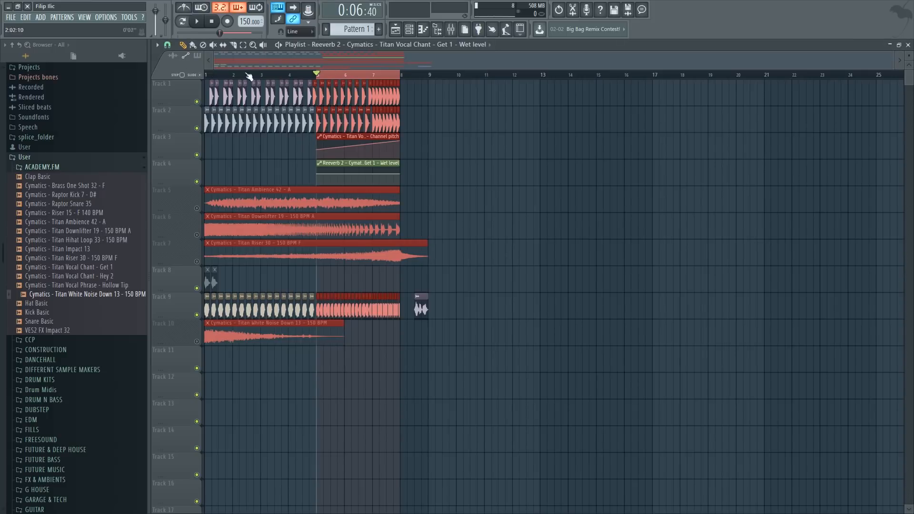
Clear the playlist time selection, play the track briefly from the start and stop it.
{"action": "left_click", "coordinate": [331, 78], "text": "ctrl"}
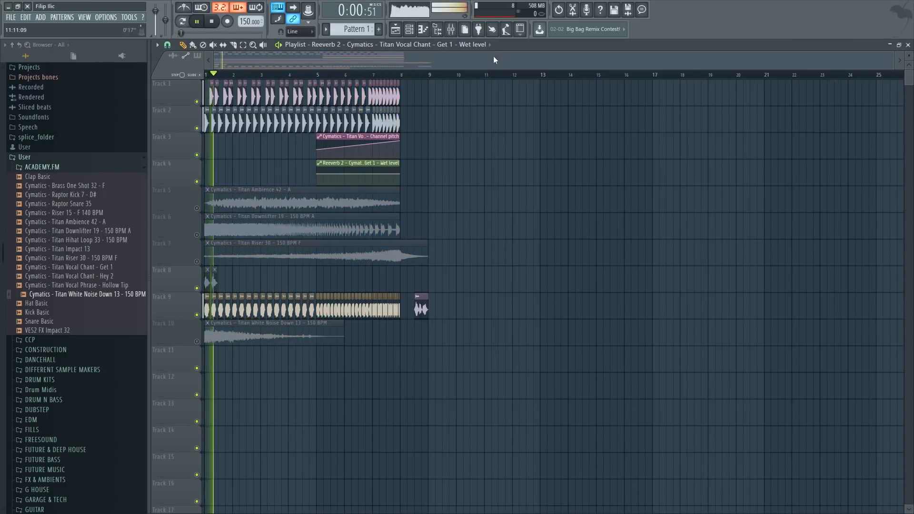
{"action": "left_click", "coordinate": [450, 29]}
{"action": "key", "text": "space"}
{"action": "key", "text": "F9"}
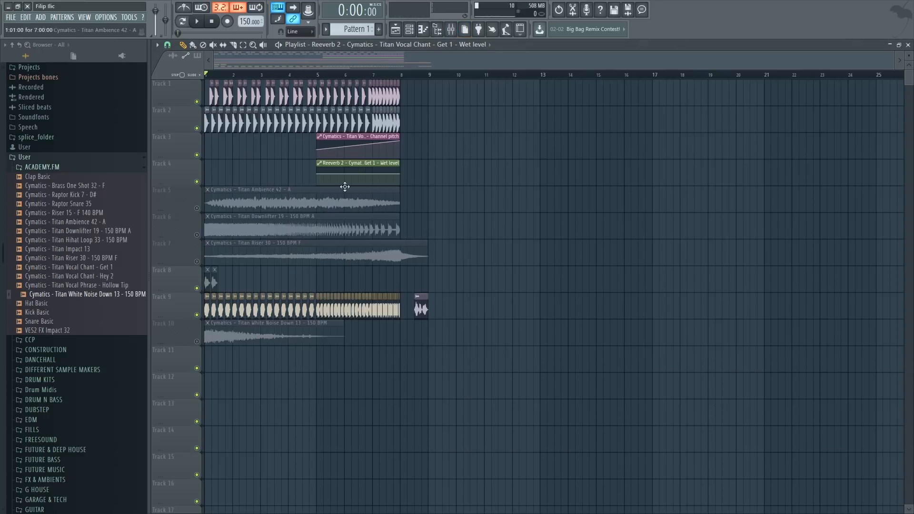
Lower the start point of the Reeverb 2 wet level automation at bar 5 to make a rising ramp.
{"action": "scroll", "coordinate": [331, 183], "scroll_direction": "up", "scroll_amount": 4}
{"action": "left_click_drag", "start_coordinate": [291, 174], "coordinate": [289, 214]}
{"action": "scroll", "coordinate": [422, 221], "scroll_direction": "down", "scroll_amount": 5}
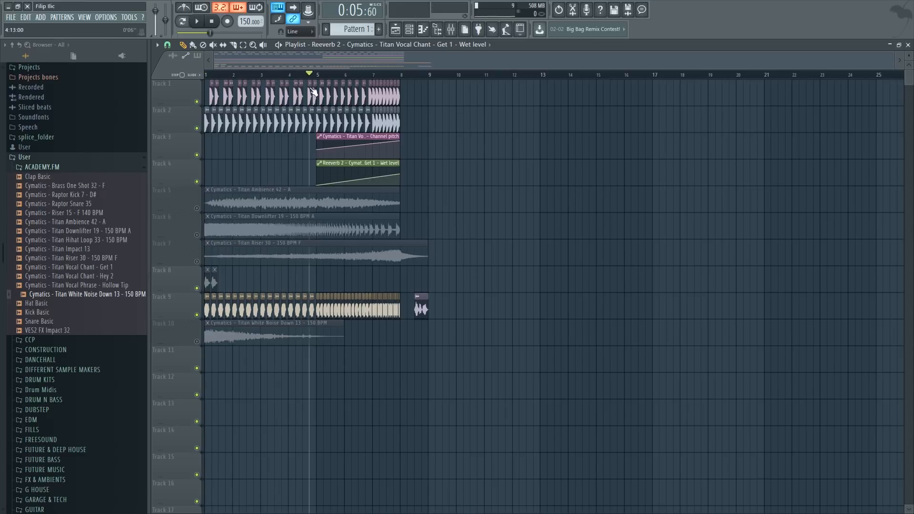
Select bars 5 to 8 and open the wet level options of Fruity Reeverb 2 on the Get 1 mixer insert.
{"action": "scroll", "coordinate": [313, 83], "scroll_direction": "up", "scroll_amount": 4}
{"action": "left_click_drag", "start_coordinate": [317, 75], "coordinate": [535, 103]}
{"action": "scroll", "coordinate": [564, 166], "scroll_direction": "down", "scroll_amount": 3}
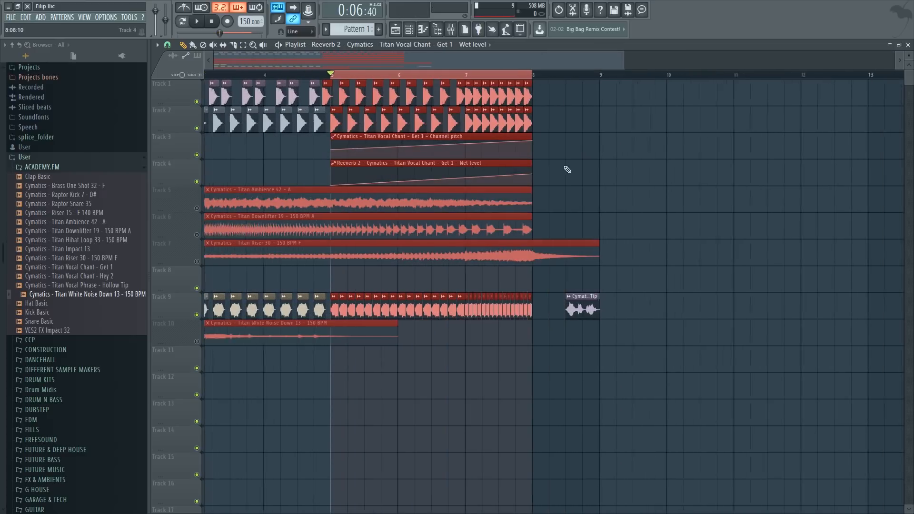
{"action": "key", "text": "F9"}
{"action": "left_click", "coordinate": [836, 104]}
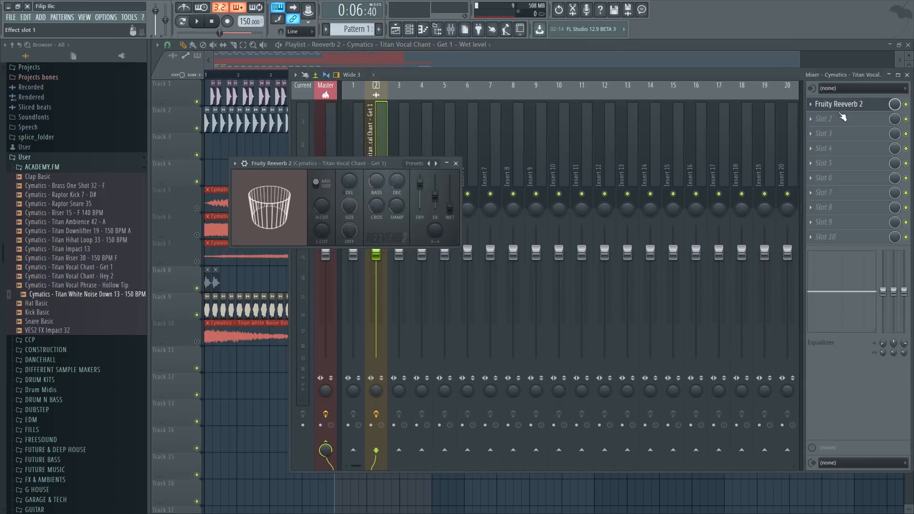
{"action": "right_click", "coordinate": [449, 208]}
{"action": "left_click", "coordinate": [498, 261]}
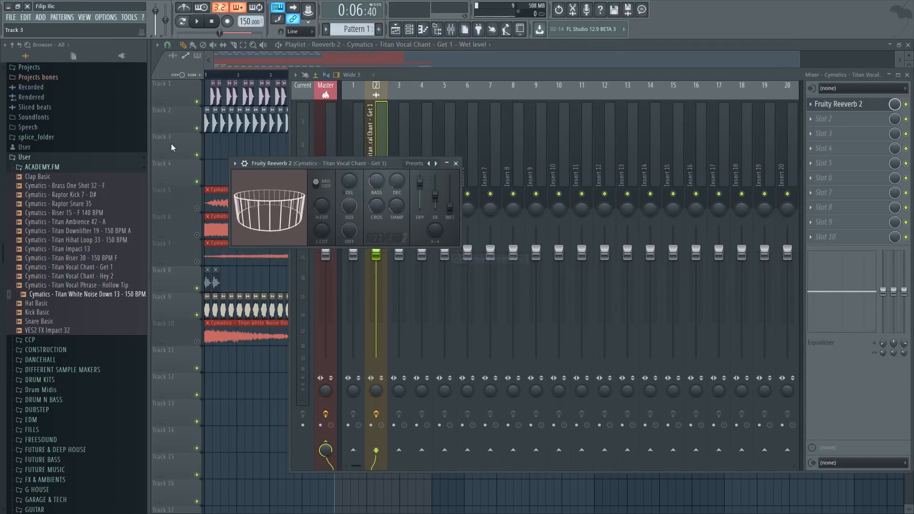
{"action": "left_click", "coordinate": [172, 147]}
Select bars 1 to 5, clear the selection and play the build-up from the start to check the automation.
{"action": "scroll", "coordinate": [331, 87], "scroll_direction": "down", "scroll_amount": 1}
{"action": "left_click", "coordinate": [331, 81]}
{"action": "left_click_drag", "start_coordinate": [316, 76], "coordinate": [205, 76]}
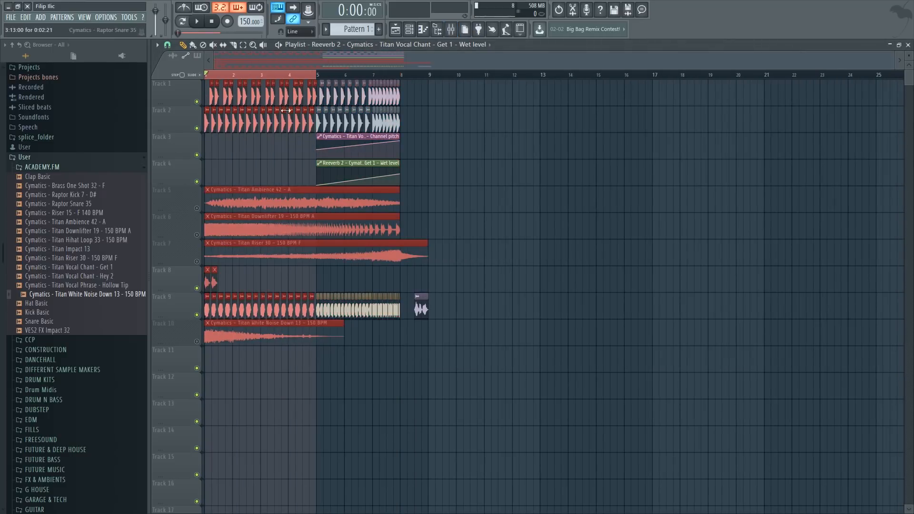
{"action": "left_click", "coordinate": [326, 78], "text": "ctrl"}
{"action": "key", "text": "space"}
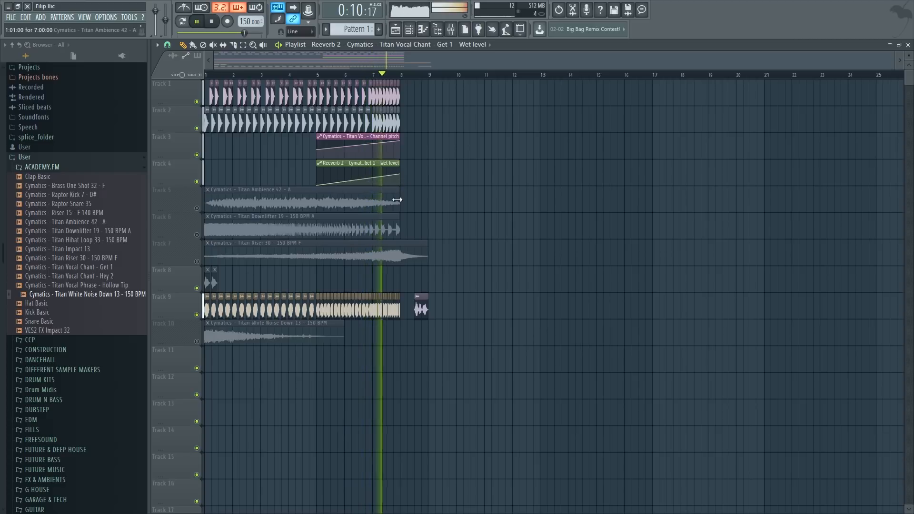
{"action": "key", "text": "space"}
Extend the Get 1 wet level automation clip to bar 9, with the level dropping to zero at bar 8.
{"action": "scroll", "coordinate": [400, 183], "scroll_direction": "up", "scroll_amount": 5}
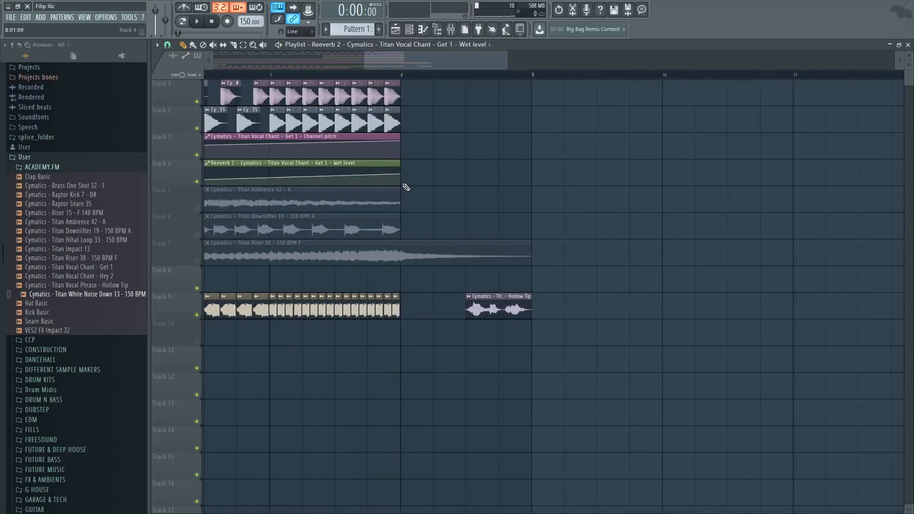
{"action": "left_click_drag", "start_coordinate": [443, 169], "coordinate": [482, 169]}
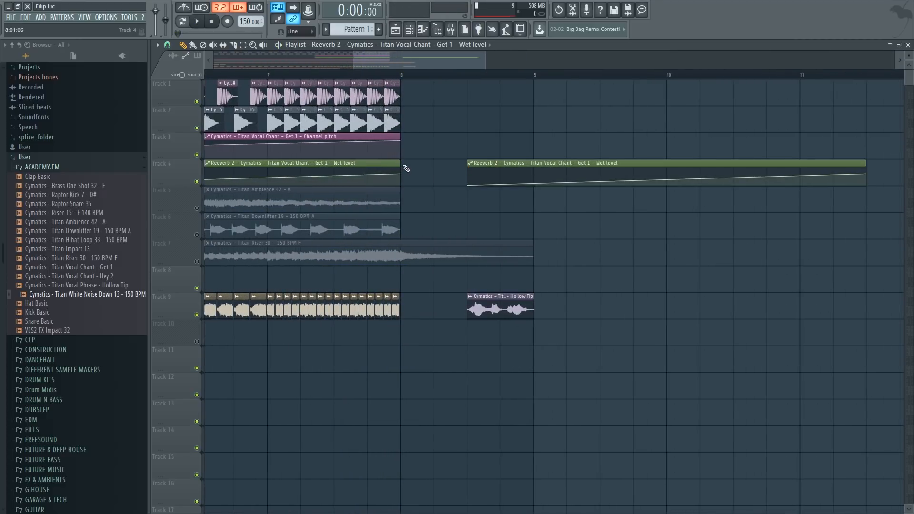
{"action": "right_click", "coordinate": [502, 181]}
{"action": "left_click_drag", "start_coordinate": [405, 166], "coordinate": [534, 167]}
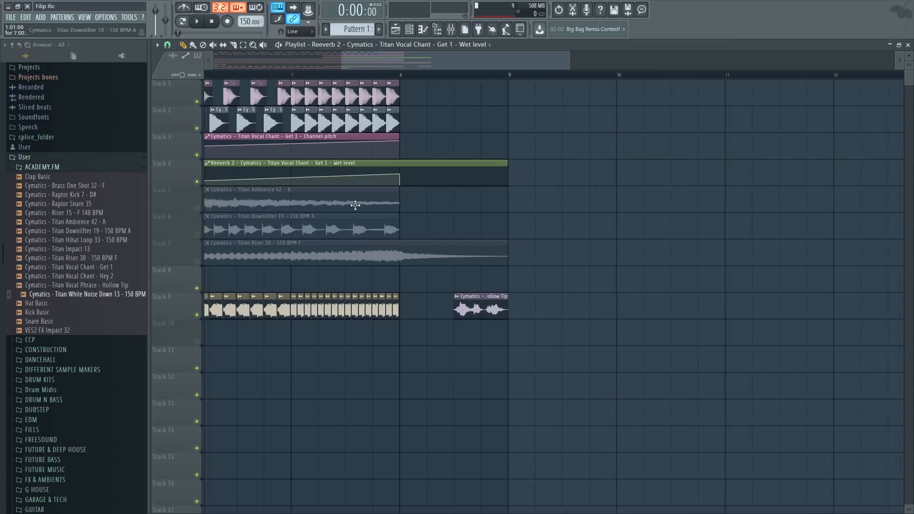
Select a time range ending at bar 9 and move the Hollow Tip vocal phrase clip to Track 1.
{"action": "scroll", "coordinate": [375, 78], "scroll_direction": "down", "scroll_amount": 4}
{"action": "left_click_drag", "start_coordinate": [371, 76], "coordinate": [444, 115]}
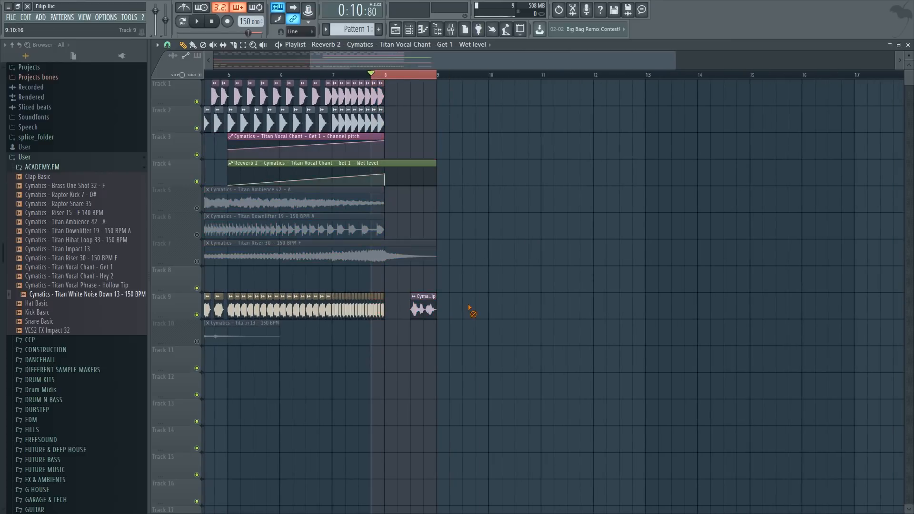
{"action": "scroll", "coordinate": [416, 302], "scroll_direction": "up", "scroll_amount": 5}
{"action": "left_click_drag", "start_coordinate": [430, 298], "coordinate": [473, 90]}
{"action": "scroll", "coordinate": [452, 231], "scroll_direction": "down", "scroll_amount": 4}
{"action": "scroll", "coordinate": [411, 247], "scroll_direction": "up", "scroll_amount": 4}
Play the Hollow Tip phrase against the metronome and shift its clip slightly earlier to line up with the beat.
{"action": "left_click", "coordinate": [486, 75]}
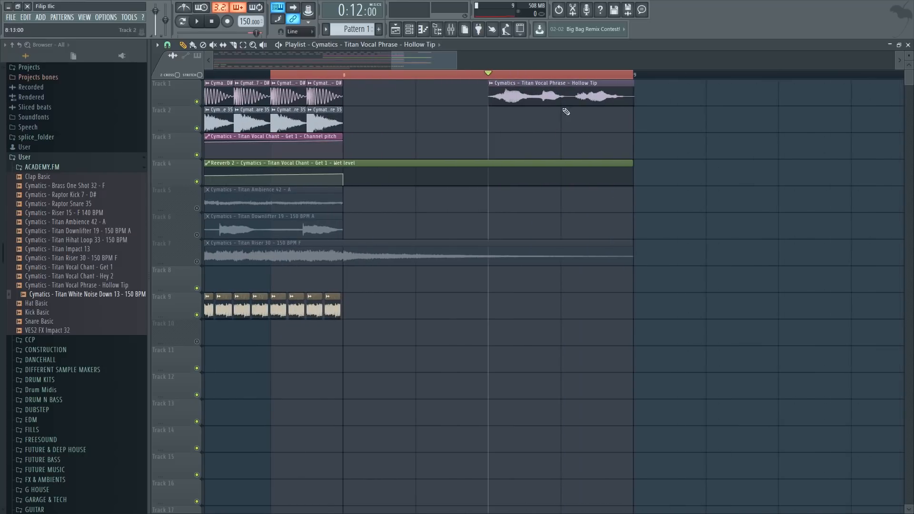
{"action": "scroll", "coordinate": [562, 111], "scroll_direction": "up", "scroll_amount": 3}
{"action": "key", "text": "space"}
{"action": "key", "text": "space"}
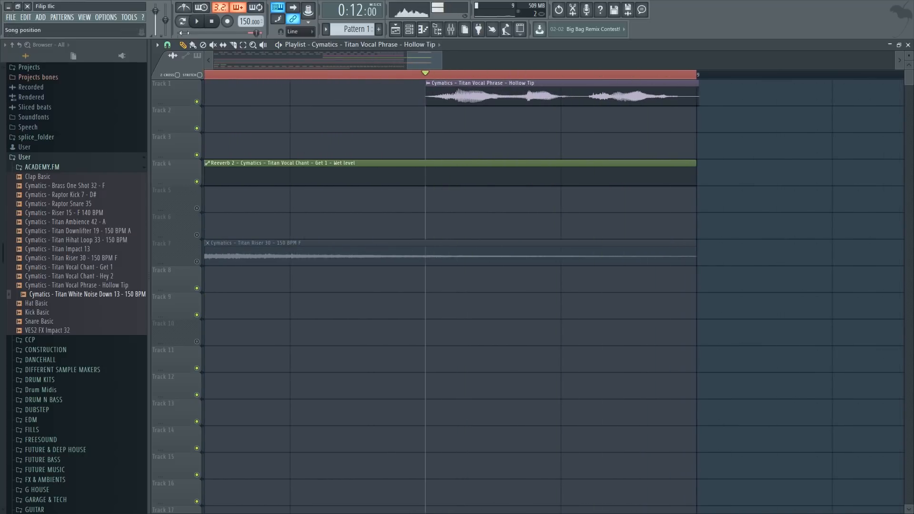
{"action": "left_click", "coordinate": [183, 9]}
{"action": "key", "text": "space"}
{"action": "key", "text": "space"}
{"action": "left_click_drag", "start_coordinate": [641, 87], "coordinate": [614, 87]}
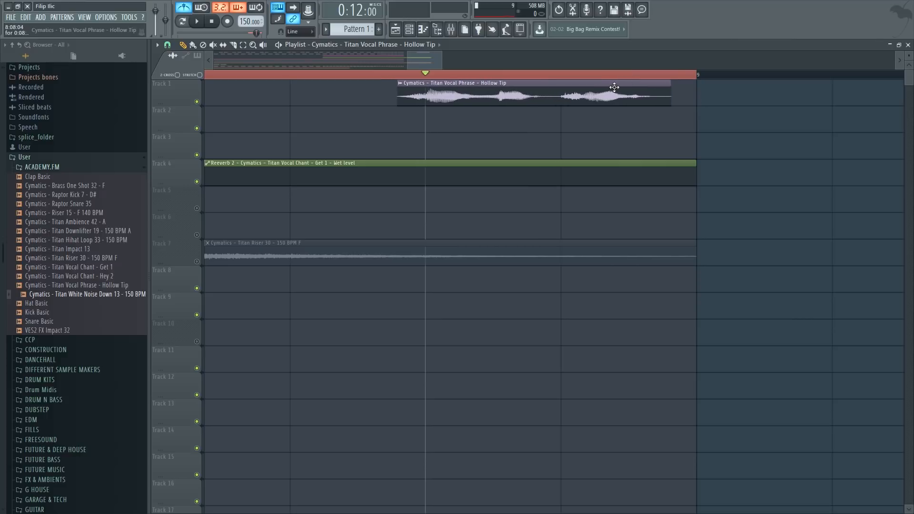
{"action": "key", "text": "space"}
{"action": "key", "text": "space"}
{"action": "scroll", "coordinate": [430, 149], "scroll_direction": "down", "scroll_amount": 3}
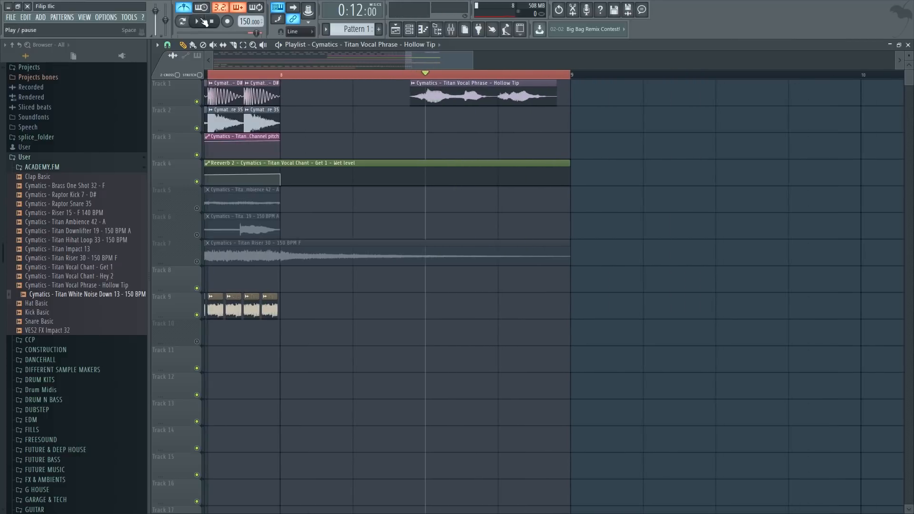
Duplicate the Hollow Tip clip onto Tracks 2 and 3 and make each copy unique.
{"action": "left_click_drag", "start_coordinate": [463, 88], "coordinate": [487, 145]}
{"action": "right_click", "coordinate": [413, 113]}
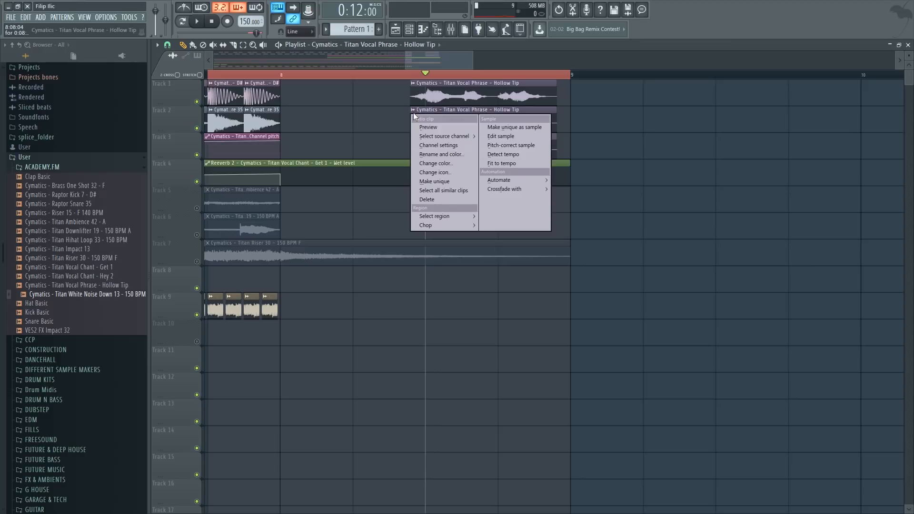
{"action": "left_click", "coordinate": [450, 182]}
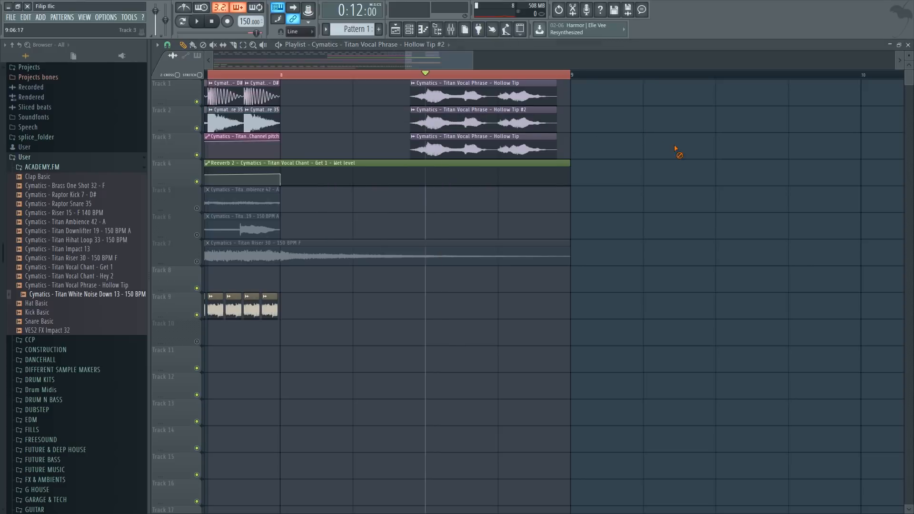
{"action": "right_click", "coordinate": [418, 140]}
{"action": "left_click", "coordinate": [456, 209]}
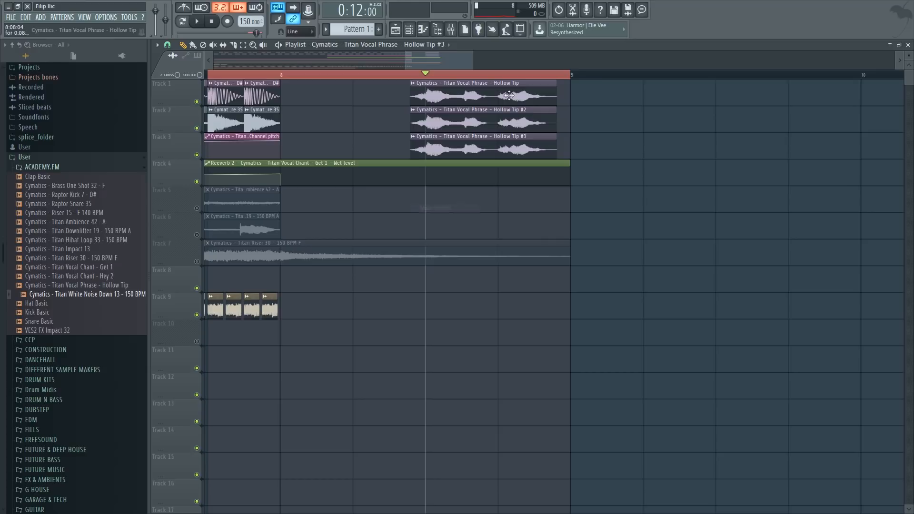
Set the Hollow Tip #2 sample's time-stretching mode to Stretch and change its pitch.
{"action": "scroll", "coordinate": [498, 143], "scroll_direction": "down", "scroll_amount": 2}
{"action": "double_click", "coordinate": [497, 116]}
{"action": "left_click", "coordinate": [406, 153]}
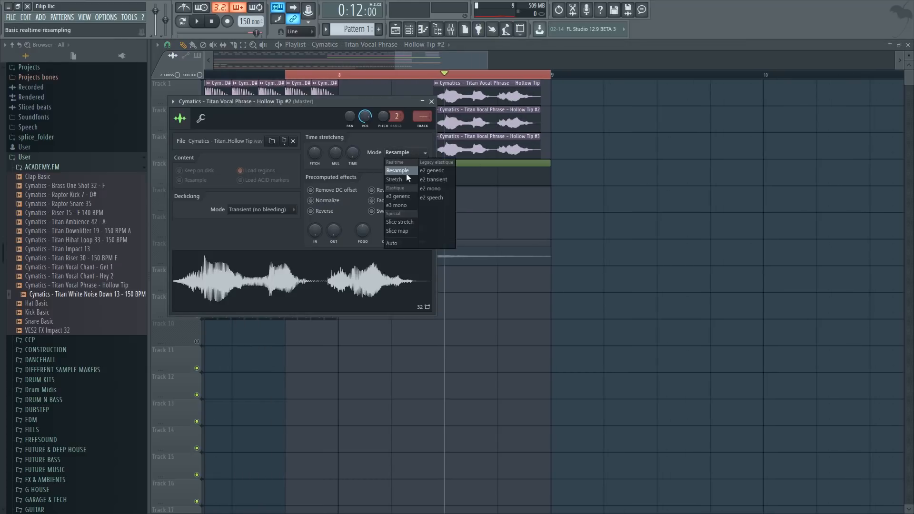
{"action": "left_click", "coordinate": [404, 179]}
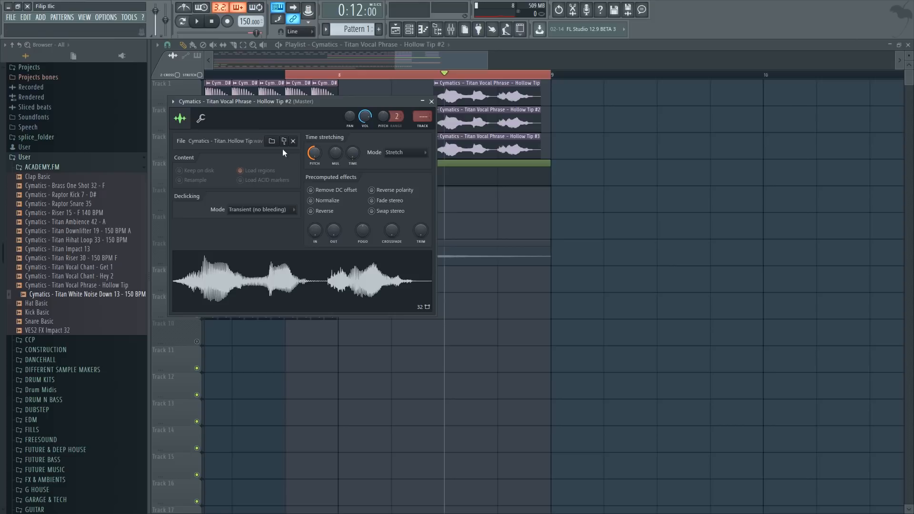
{"action": "left_click_drag", "start_coordinate": [415, 63], "coordinate": [423, 62]}
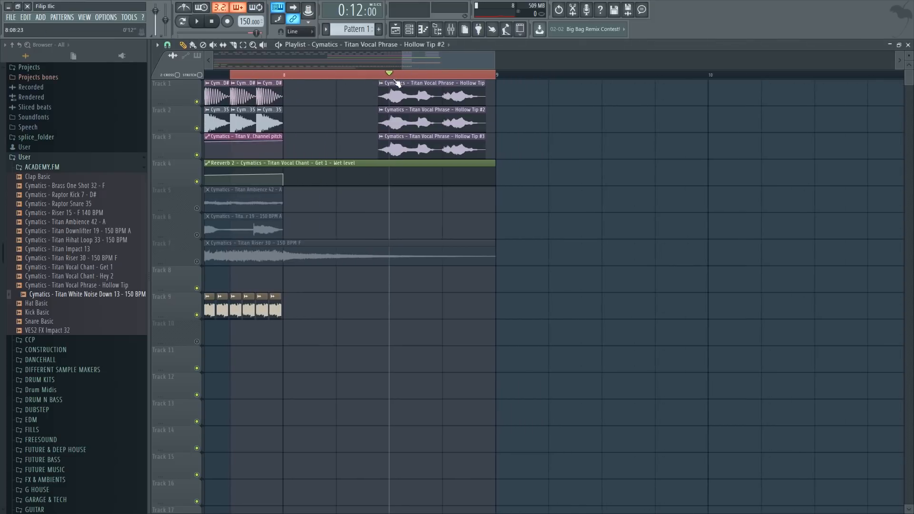
Set the Hollow Tip #3 sample to e2 mono time stretching with a pitch of -500 cents, and solo Track 3.
{"action": "double_click", "coordinate": [447, 143]}
{"action": "left_click", "coordinate": [426, 165]}
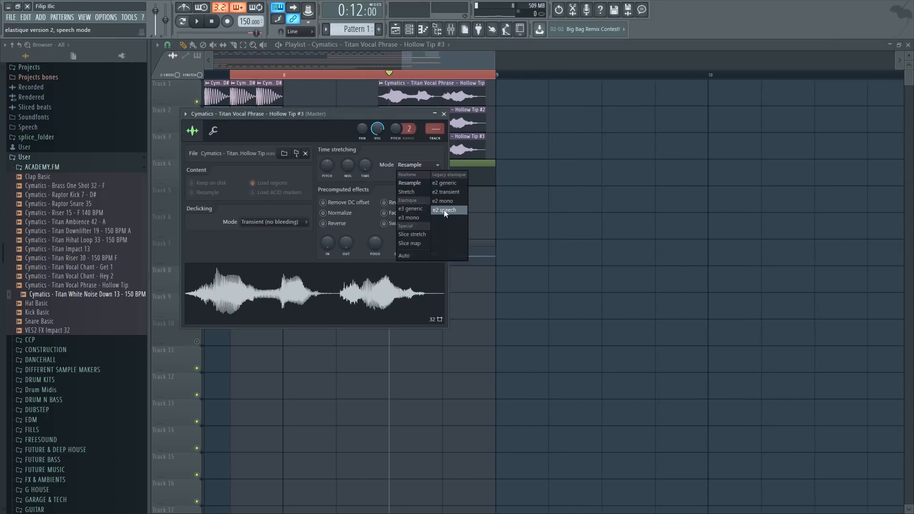
{"action": "left_click", "coordinate": [447, 205]}
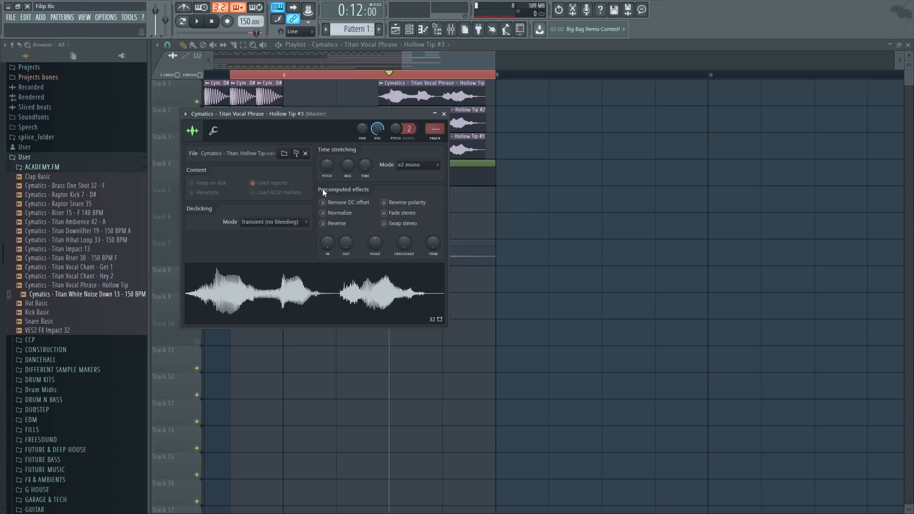
{"action": "right_click", "coordinate": [487, 222]}
{"action": "right_click", "coordinate": [198, 155]}
{"action": "double_click", "coordinate": [451, 142]}
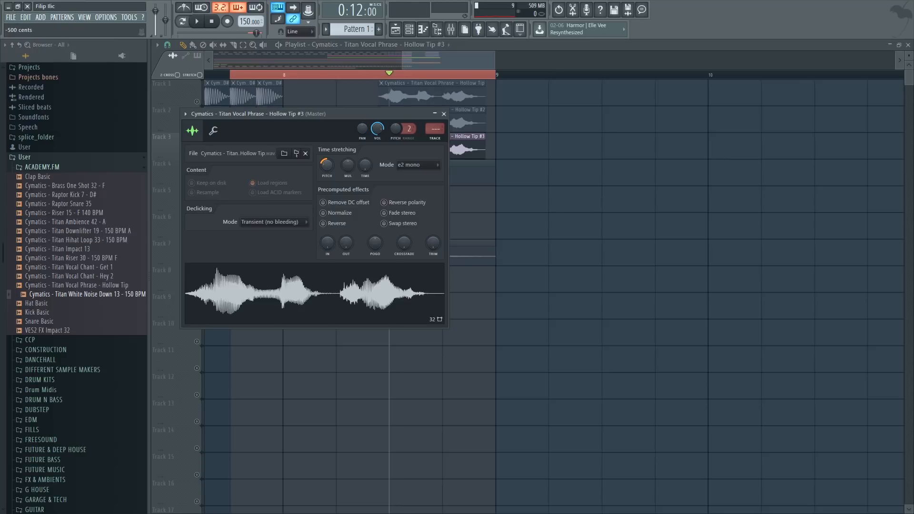
Compare Hollow Tip #3 in Stretch and e2 mono modes by playing each, leaving e2 mono selected.
{"action": "left_click", "coordinate": [428, 165]}
{"action": "left_click", "coordinate": [415, 192]}
{"action": "key", "text": "space"}
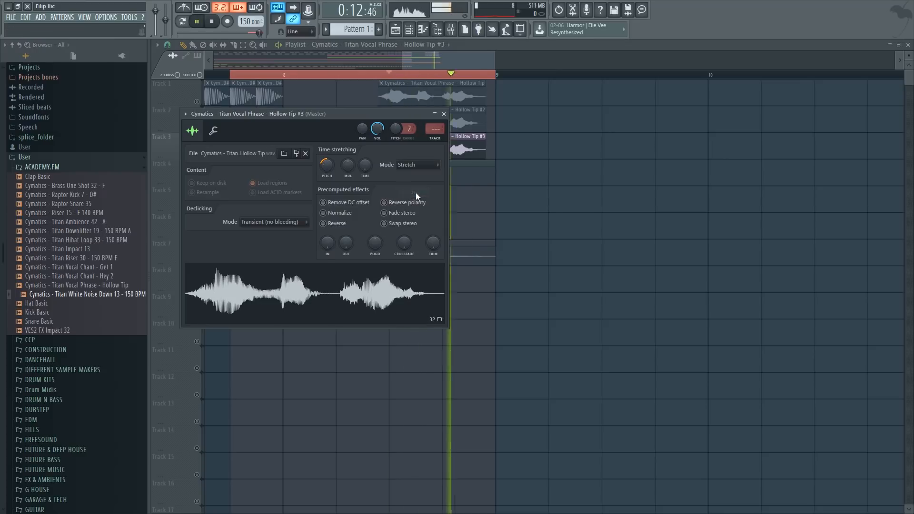
{"action": "key", "text": "space"}
{"action": "left_click", "coordinate": [417, 165]}
{"action": "left_click", "coordinate": [451, 199]}
{"action": "key", "text": "space"}
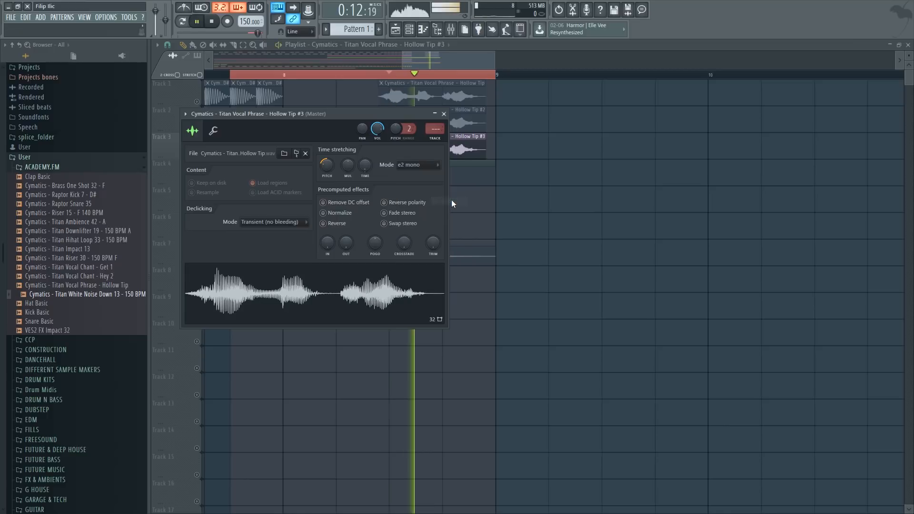
{"action": "key", "text": "space"}
{"action": "key", "text": "Escape"}
Unmute Tracks 1 and 2 so all three Hollow Tip layers play together.
{"action": "scroll", "coordinate": [397, 157], "scroll_direction": "up", "scroll_amount": 4}
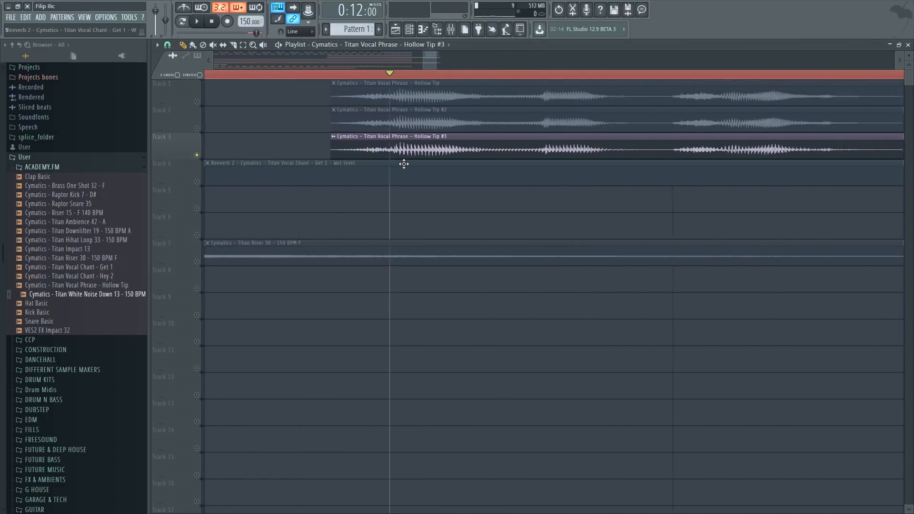
{"action": "scroll", "coordinate": [381, 157], "scroll_direction": "down", "scroll_amount": 6}
{"action": "left_click", "coordinate": [197, 128]}
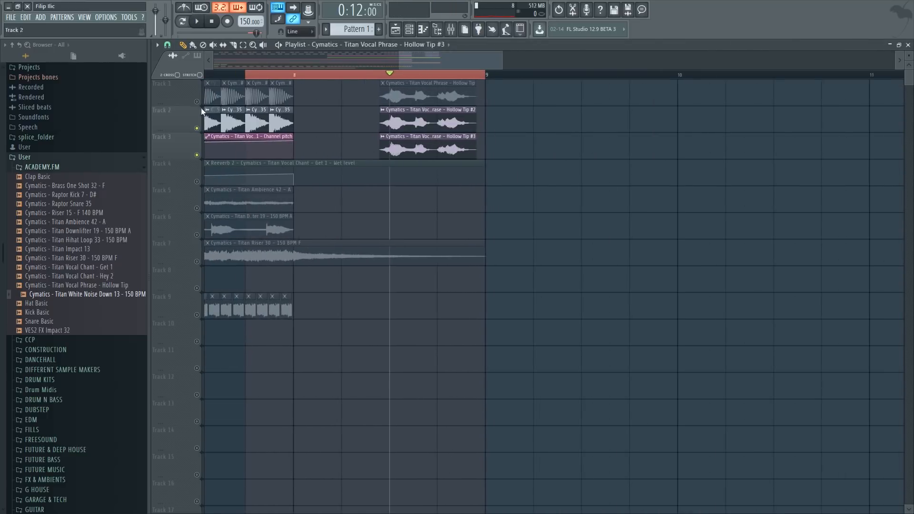
{"action": "left_click", "coordinate": [197, 101]}
{"action": "scroll", "coordinate": [369, 96], "scroll_direction": "down", "scroll_amount": 1}
{"action": "scroll", "coordinate": [375, 93], "scroll_direction": "up", "scroll_amount": 1}
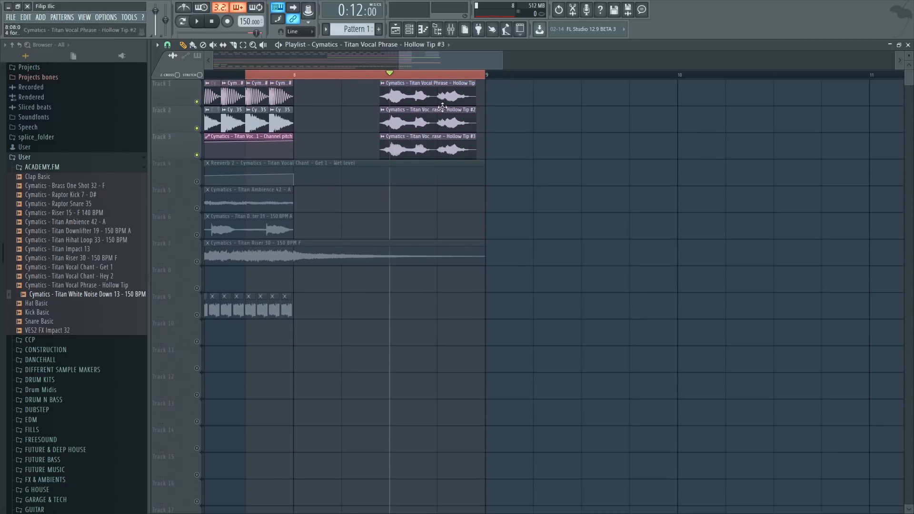
Select the second half of bar 8, play the three layered Hollow Tip phrases and clear the selection.
{"action": "left_click_drag", "start_coordinate": [467, 75], "coordinate": [381, 97]}
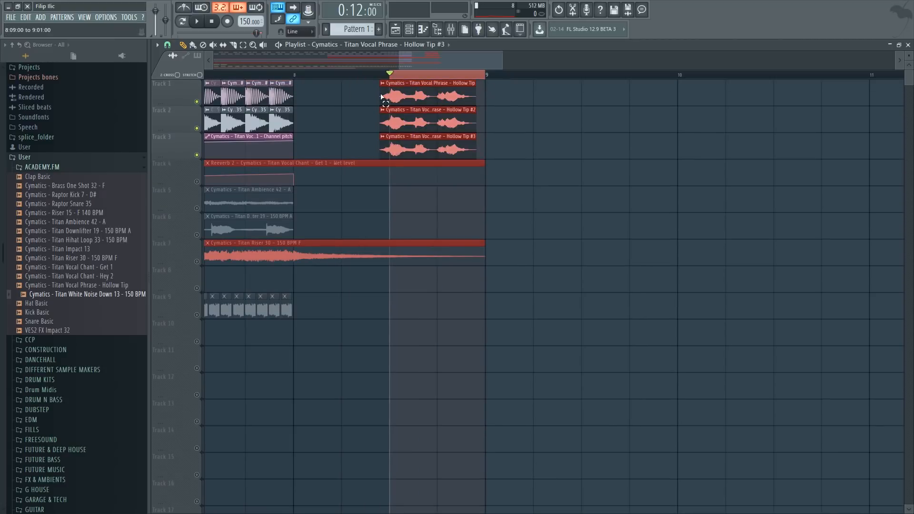
{"action": "key", "text": "space"}
{"action": "key", "text": "space"}
{"action": "key", "text": "ctrl+d"}
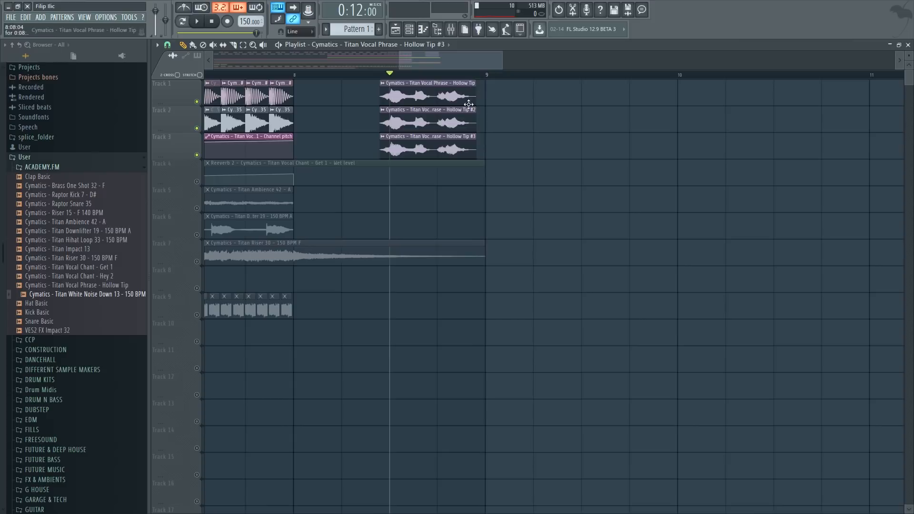
Select the Hollow Tip channels in the channel rack and route them to mixer insert 4.
{"action": "scroll", "coordinate": [384, 115], "scroll_direction": "down", "scroll_amount": 4}
{"action": "left_click", "coordinate": [410, 30]}
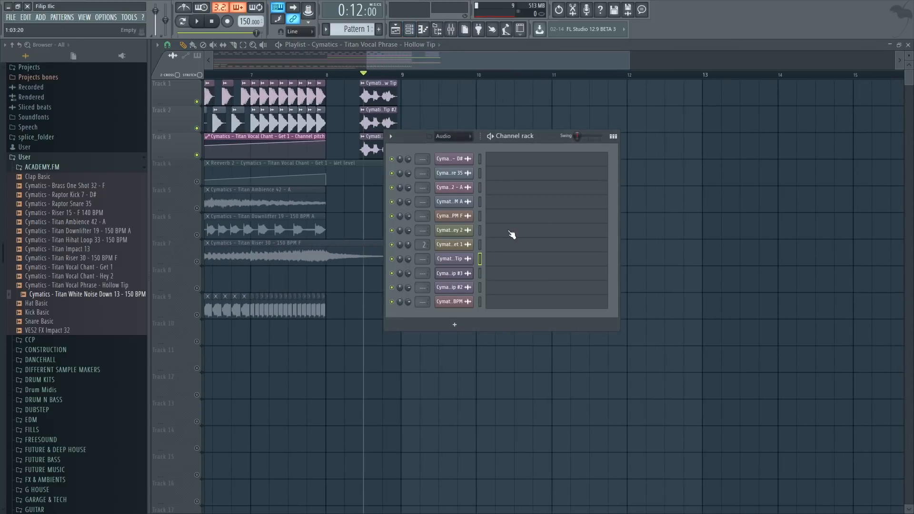
{"action": "left_click", "coordinate": [480, 287]}
{"action": "left_click", "coordinate": [450, 30]}
{"action": "left_click", "coordinate": [420, 161]}
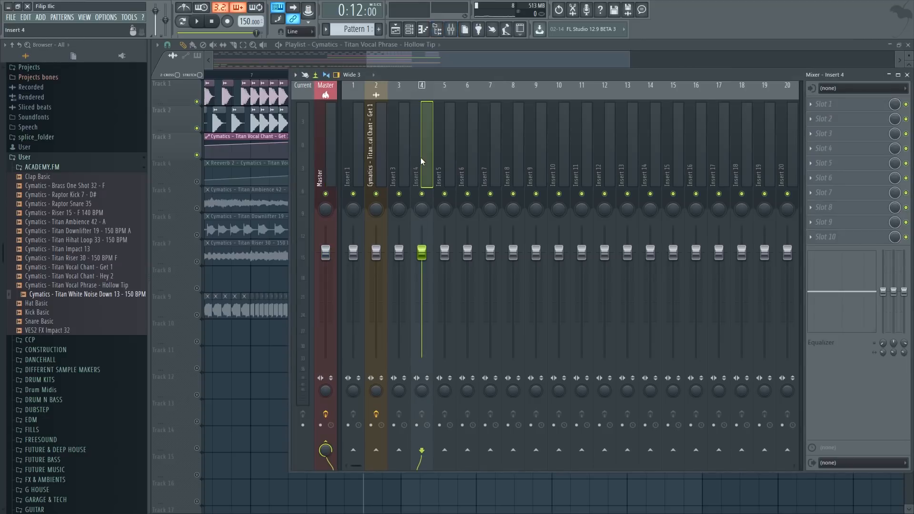
{"action": "key", "text": "ctrl+l"}
{"action": "left_click_drag", "start_coordinate": [470, 75], "coordinate": [439, 87]}
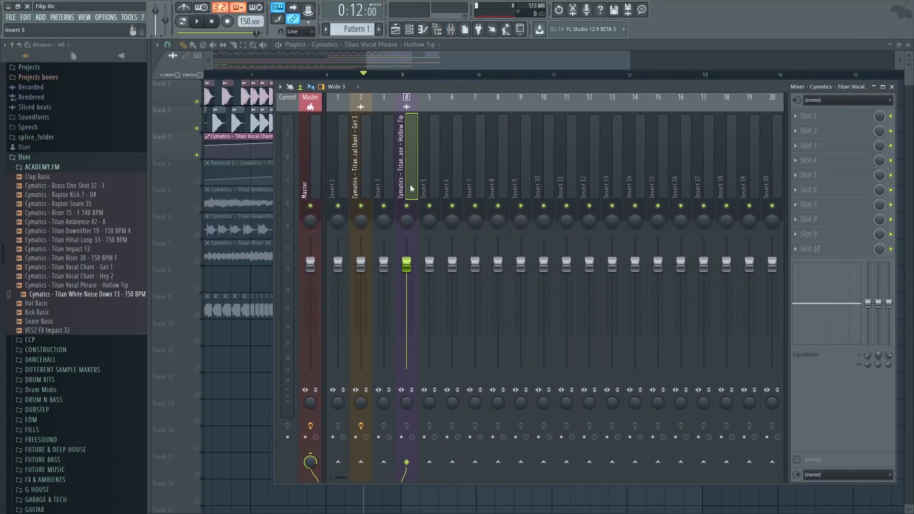
{"action": "left_click", "coordinate": [409, 29]}
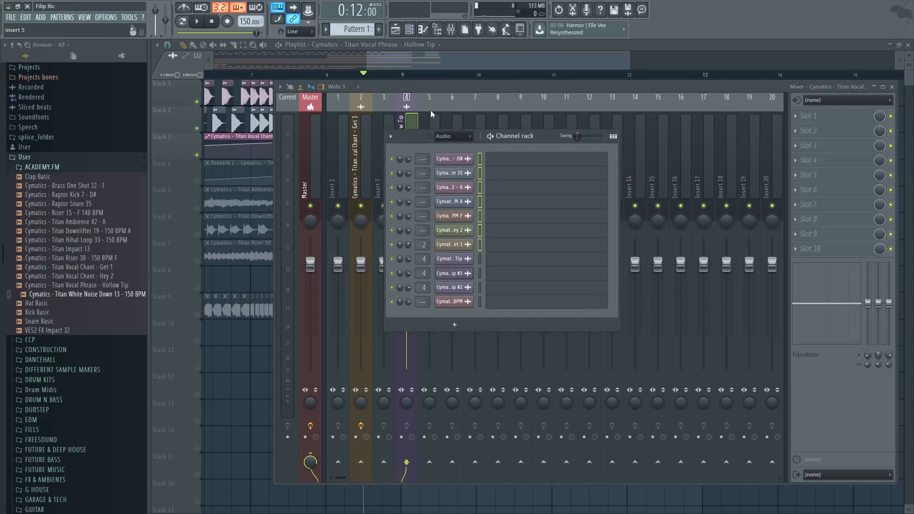
{"action": "key", "text": "F6"}
{"action": "scroll", "coordinate": [433, 152], "scroll_direction": "down", "scroll_amount": 9}
{"action": "scroll", "coordinate": [447, 153], "scroll_direction": "up", "scroll_amount": 7}
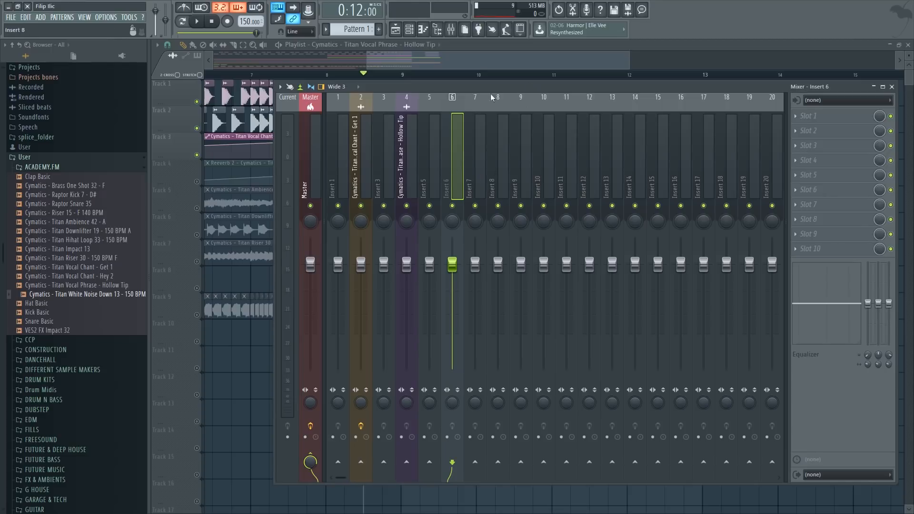
{"action": "key", "text": "F6"}
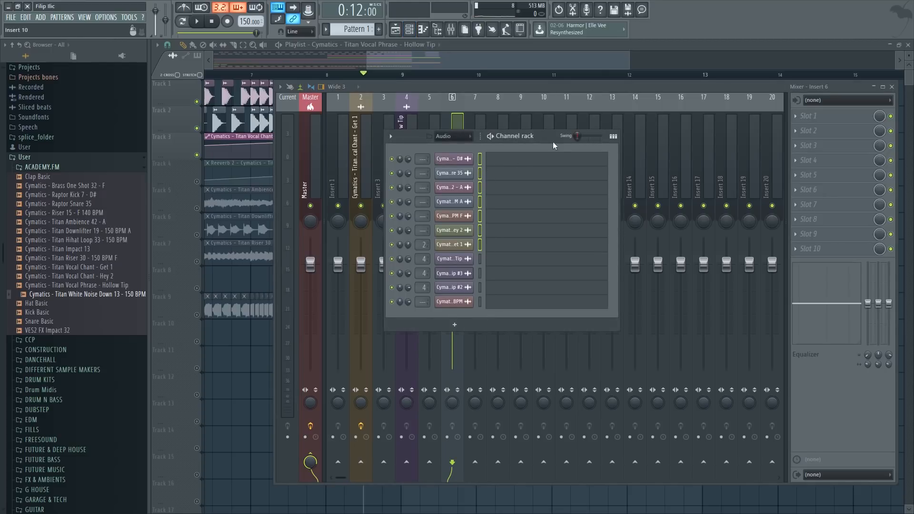
{"action": "left_click_drag", "start_coordinate": [554, 145], "coordinate": [711, 111]}
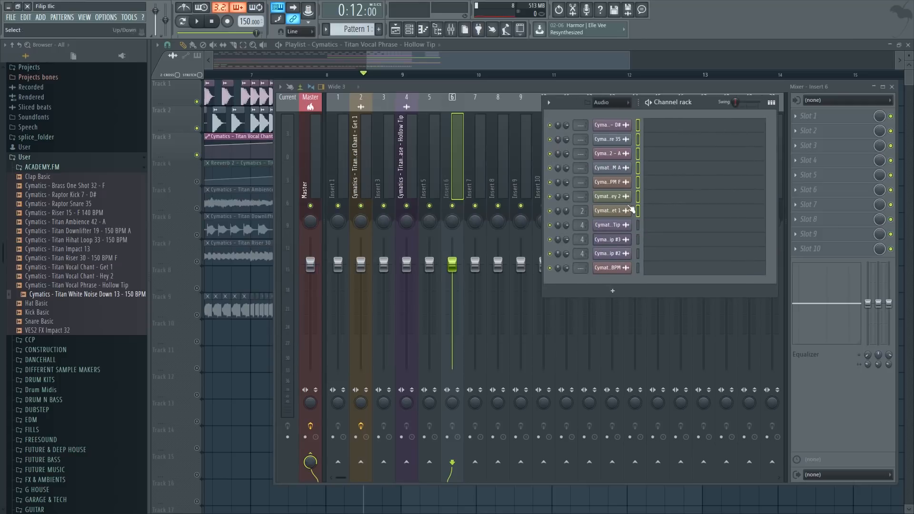
{"action": "key", "text": "F6"}
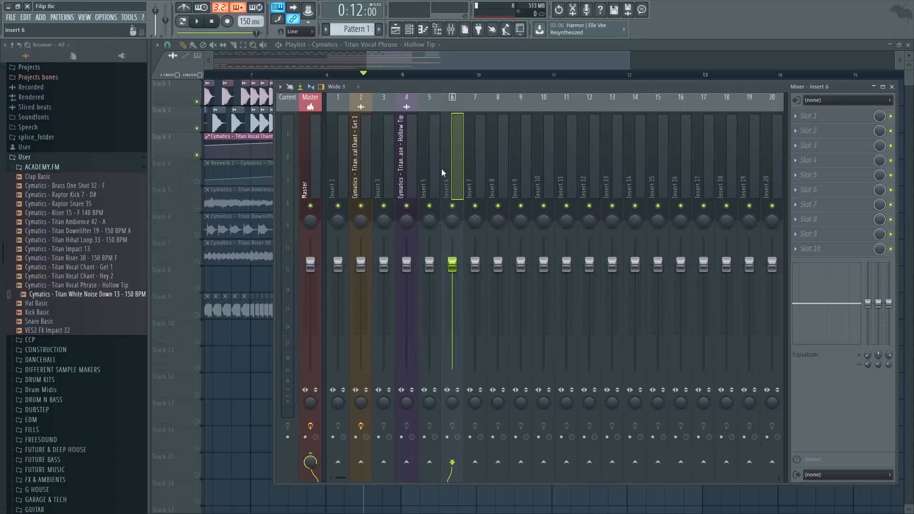
Add Fruity Parametric EQ 2 to the Hollow Tip insert, making band 1 a high-pass filter with its cutoff raised to the bass range.
{"action": "left_click", "coordinate": [437, 168]}
{"action": "left_click", "coordinate": [407, 176]}
{"action": "left_click", "coordinate": [818, 117]}
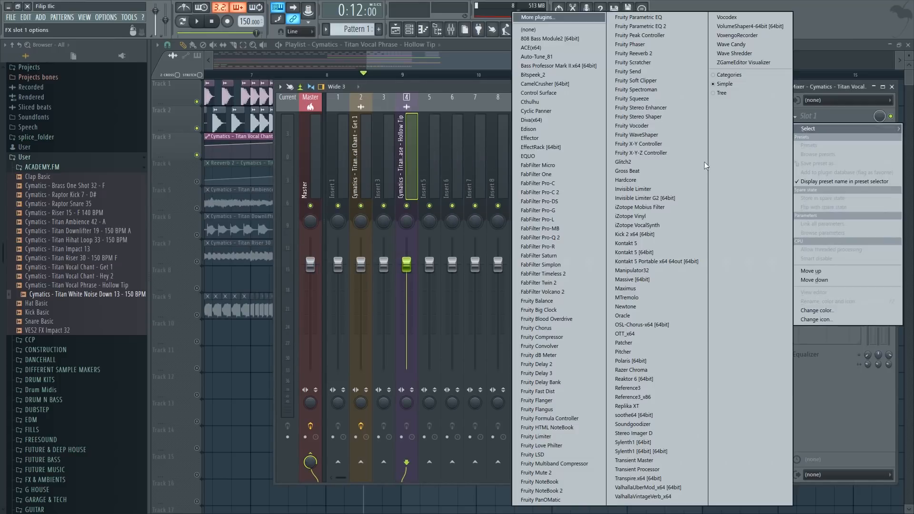
{"action": "left_click", "coordinate": [663, 33]}
{"action": "right_click", "coordinate": [224, 190]}
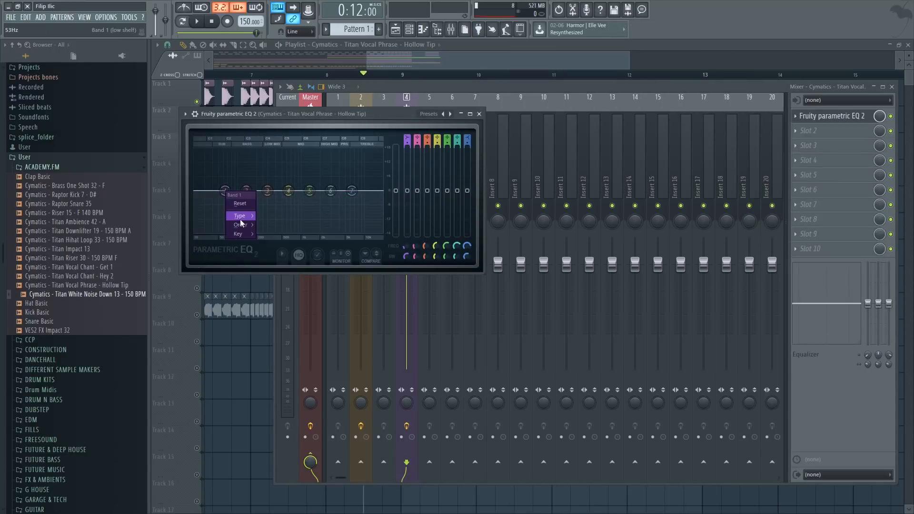
{"action": "mouse_move", "coordinate": [242, 226]}
{"action": "left_click", "coordinate": [270, 224]}
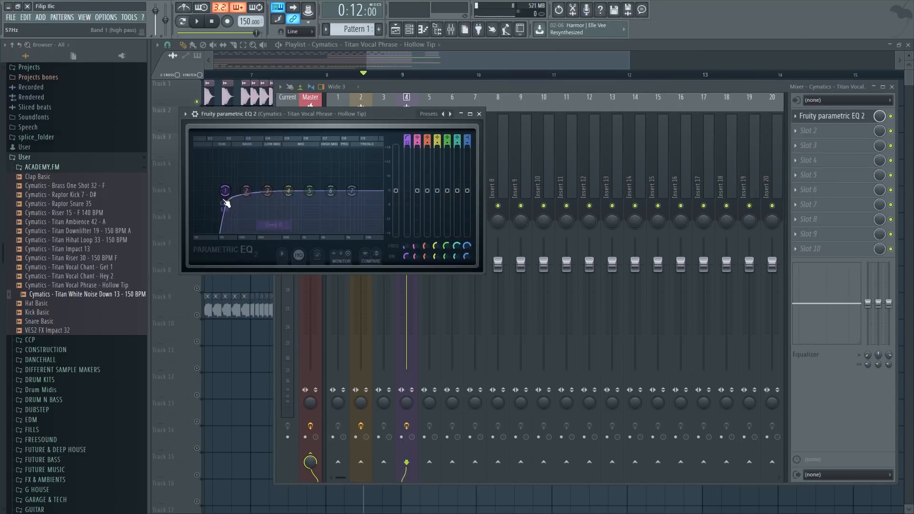
{"action": "left_click_drag", "start_coordinate": [225, 191], "coordinate": [244, 190]}
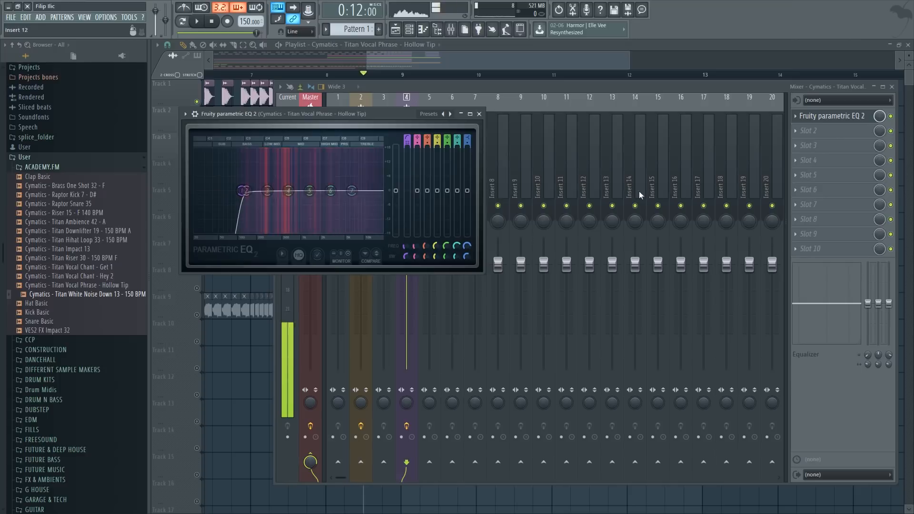
Add OTT_x64 after the EQ on the Hollow Tip insert and set its depth to 50 %.
{"action": "left_click", "coordinate": [818, 130]}
{"action": "mouse_move", "coordinate": [809, 143]}
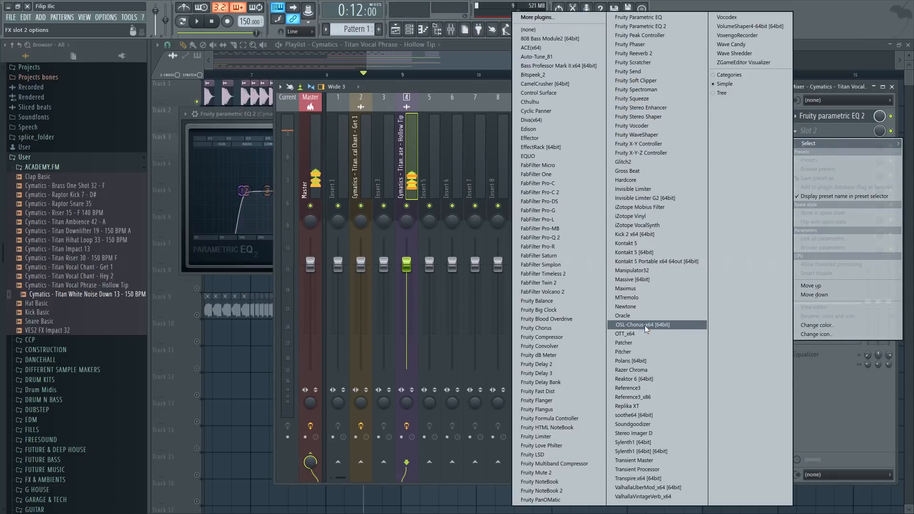
{"action": "left_click", "coordinate": [623, 333]}
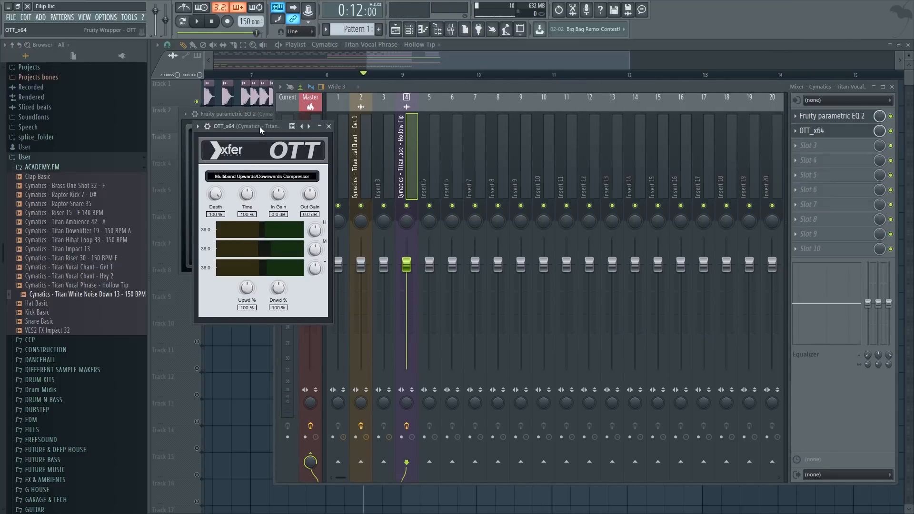
{"action": "left_click_drag", "start_coordinate": [260, 129], "coordinate": [467, 132]}
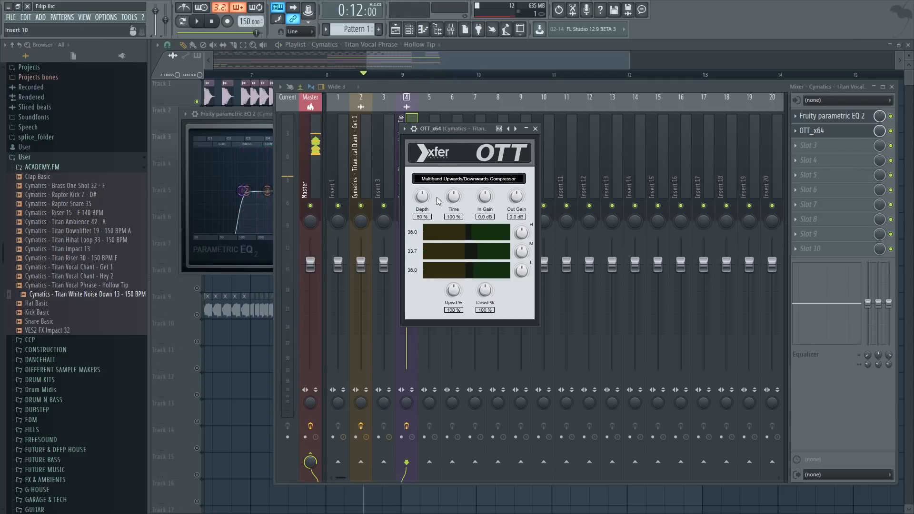
Select the second half of bar 8 in the playlist and play the processed Hollow Tip layers.
{"action": "left_click", "coordinate": [425, 61]}
{"action": "left_click_drag", "start_coordinate": [365, 76], "coordinate": [407, 78]}
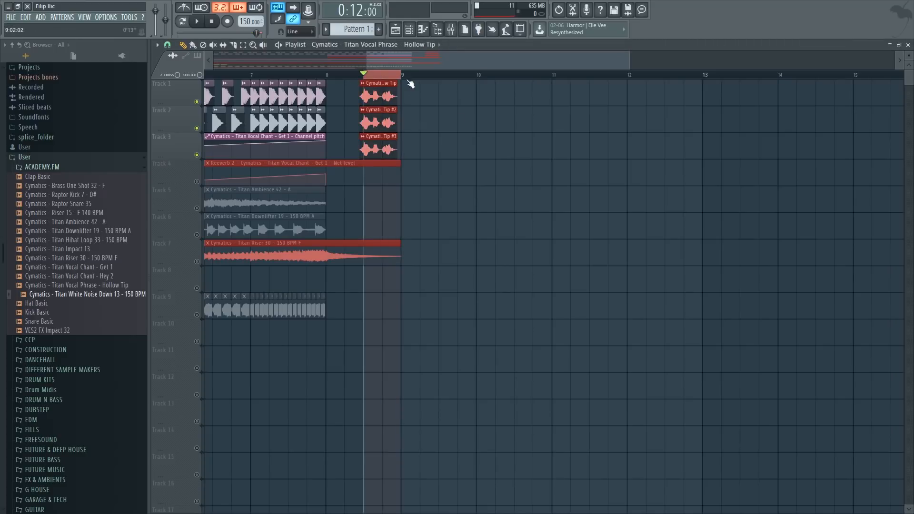
{"action": "scroll", "coordinate": [380, 123], "scroll_direction": "up", "scroll_amount": 2}
{"action": "key", "text": "space"}
{"action": "key", "text": "space"}
{"action": "scroll", "coordinate": [378, 126], "scroll_direction": "up", "scroll_amount": 4}
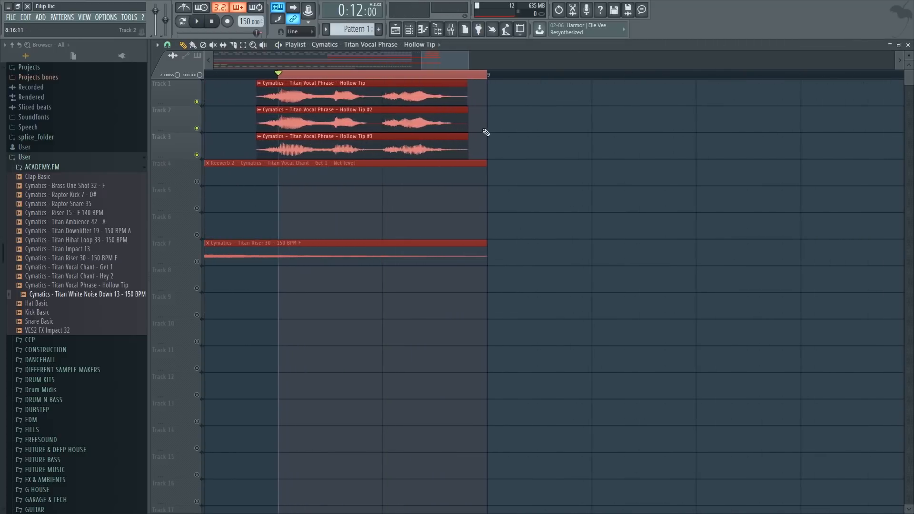
Extend the time selection from bar 1 to bar 9 and play the arrangement from the start.
{"action": "scroll", "coordinate": [632, 206], "scroll_direction": "down", "scroll_amount": 8}
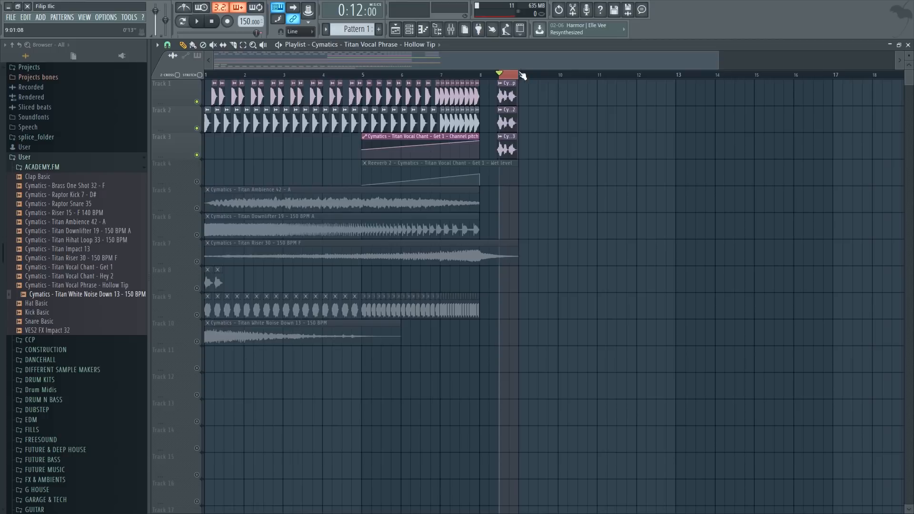
{"action": "left_click_drag", "start_coordinate": [514, 77], "coordinate": [206, 77]}
{"action": "left_click", "coordinate": [271, 183], "text": "ctrl"}
{"action": "key", "text": "space"}
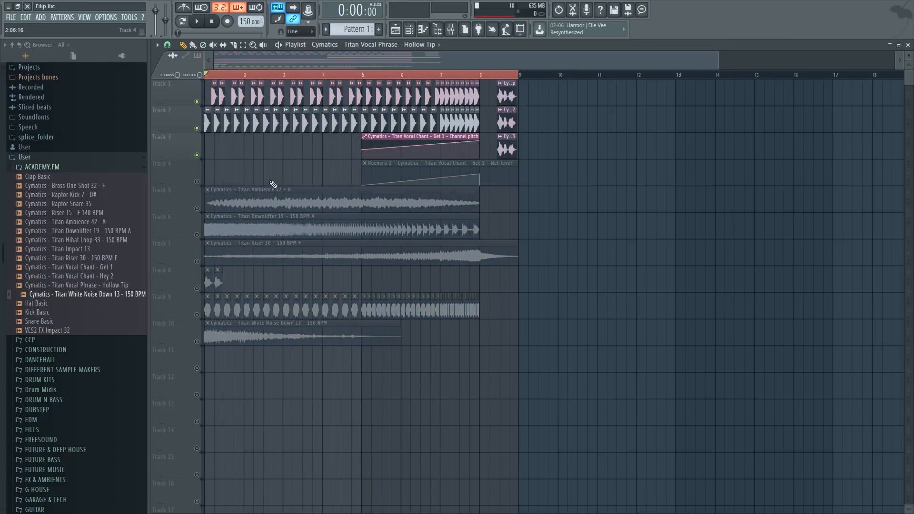
Unmute Track 5, set the Titan Ambience 42 sample's time stretching mode to Stretch, and play it in the arrangement.
{"action": "left_click", "coordinate": [196, 208]}
{"action": "double_click", "coordinate": [261, 203]}
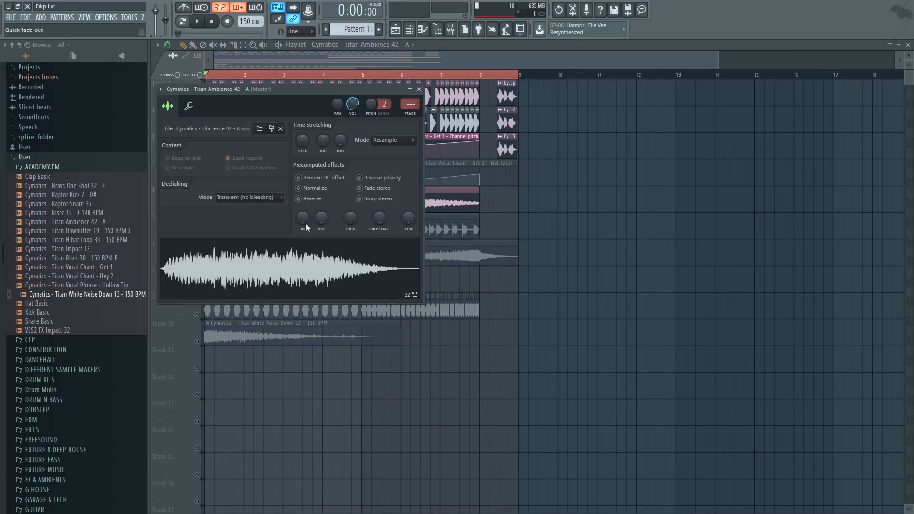
{"action": "double_click", "coordinate": [452, 207]}
{"action": "double_click", "coordinate": [373, 198]}
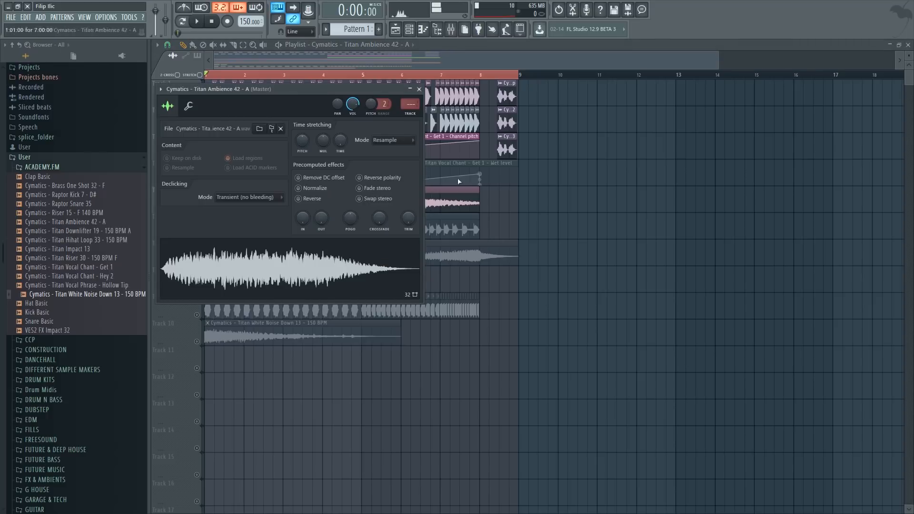
{"action": "left_click", "coordinate": [395, 141]}
{"action": "left_click", "coordinate": [600, 179]}
{"action": "key", "text": "space"}
{"action": "key", "text": "space"}
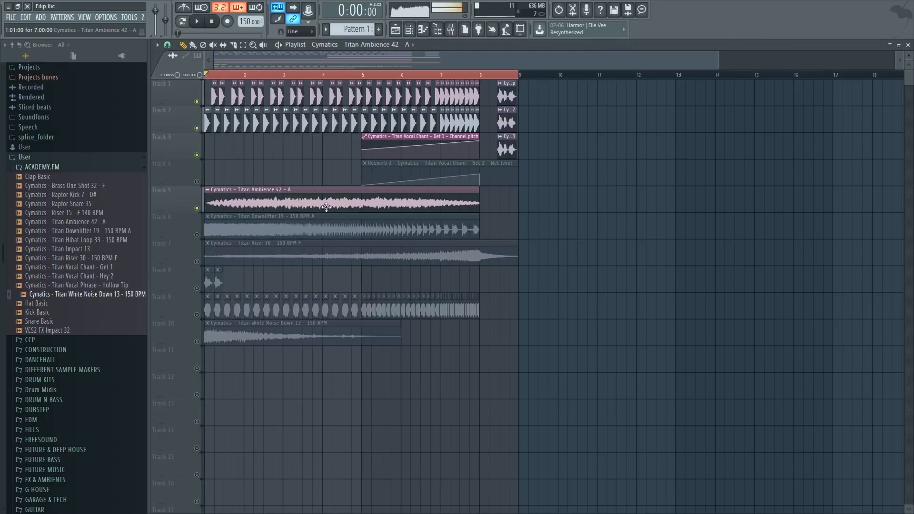
{"action": "double_click", "coordinate": [327, 204]}
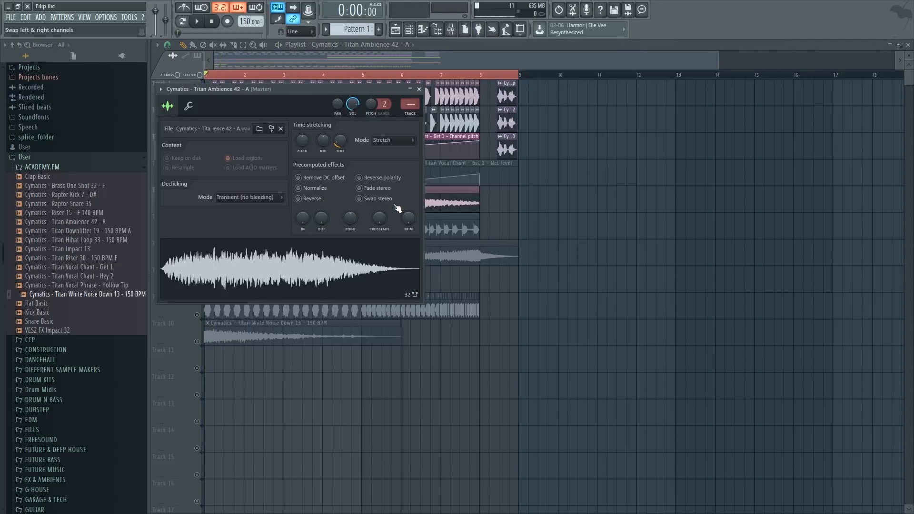
{"action": "left_click", "coordinate": [419, 89]}
{"action": "scroll", "coordinate": [291, 93], "scroll_direction": "down", "scroll_amount": 2}
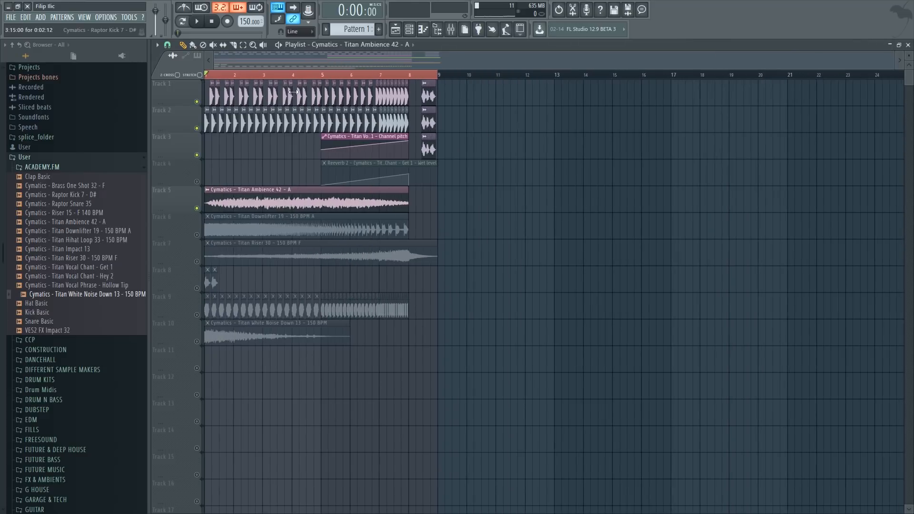
{"action": "left_click", "coordinate": [283, 156], "text": "ctrl"}
{"action": "scroll", "coordinate": [210, 156], "scroll_direction": "up", "scroll_amount": 5}
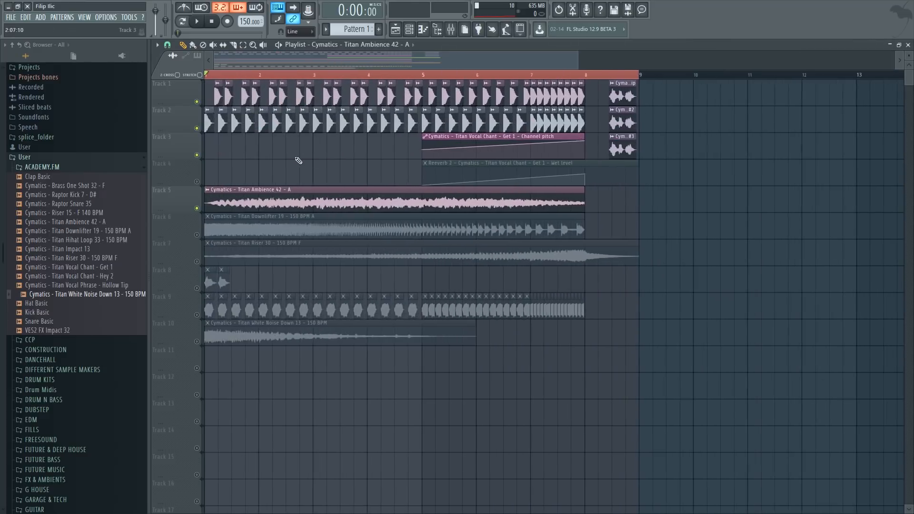
{"action": "scroll", "coordinate": [286, 157], "scroll_direction": "down", "scroll_amount": 4}
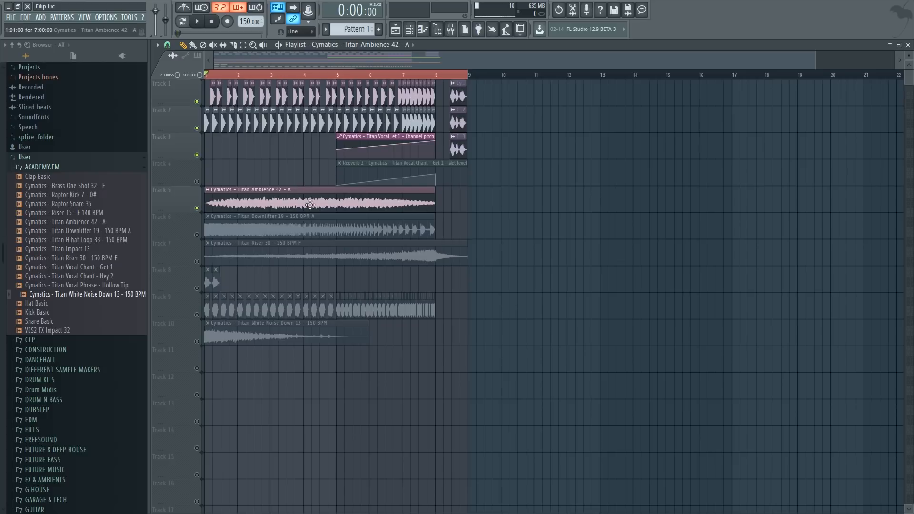
Reopen the Titan Ambience 42 sample settings, reselect Stretch mode and move the window clear of the clips.
{"action": "double_click", "coordinate": [310, 203]}
{"action": "left_click", "coordinate": [413, 140]}
{"action": "left_click", "coordinate": [400, 166]}
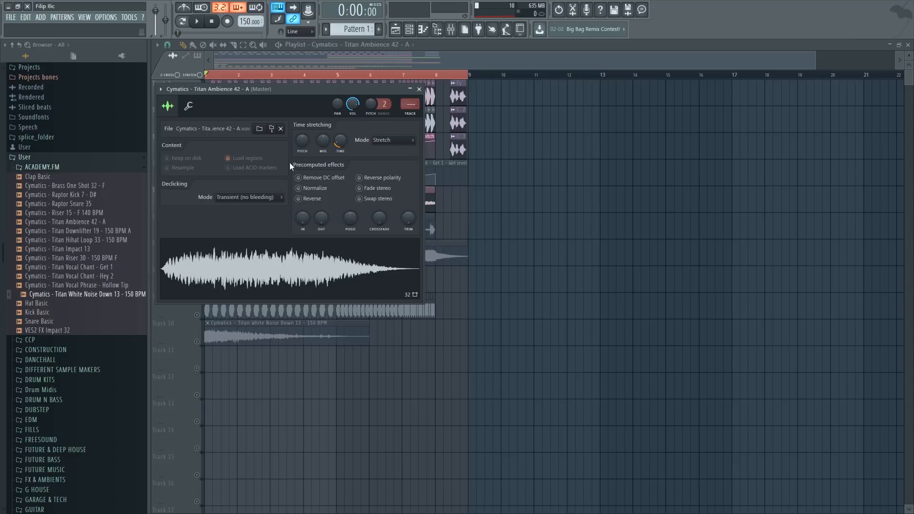
{"action": "left_click_drag", "start_coordinate": [278, 93], "coordinate": [565, 134]}
{"action": "left_click_drag", "start_coordinate": [503, 129], "coordinate": [525, 110]}
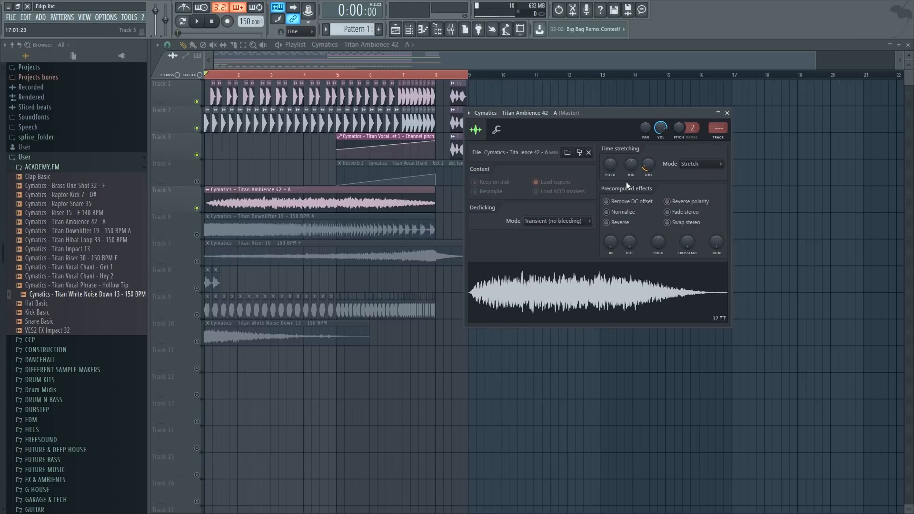
Try Auto time stretching and pitch shifts on the Titan Ambience 42 sample, returning to Stretch mode and resetting the pitch.
{"action": "left_click", "coordinate": [699, 173]}
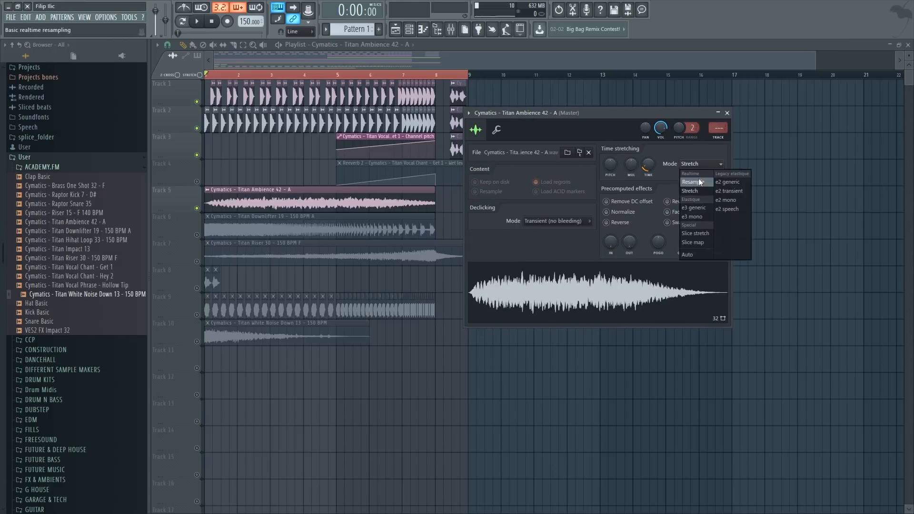
{"action": "left_click", "coordinate": [698, 178]}
{"action": "left_click_drag", "start_coordinate": [609, 167], "coordinate": [610, 168]}
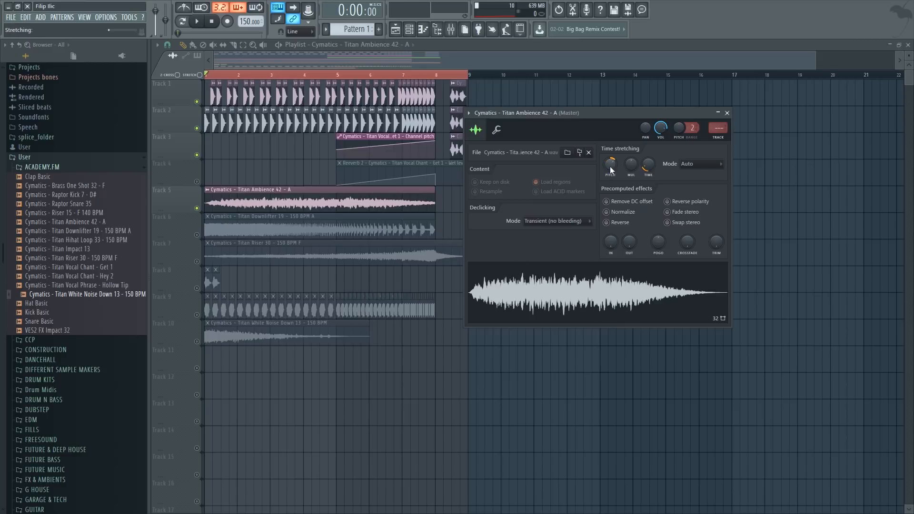
{"action": "right_click", "coordinate": [610, 166]}
{"action": "left_click", "coordinate": [623, 172]}
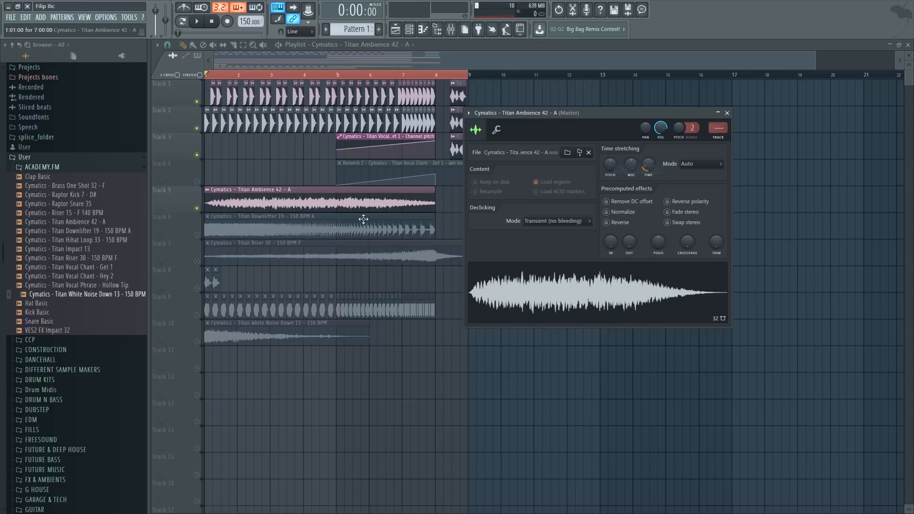
{"action": "left_click", "coordinate": [699, 173]}
{"action": "left_click", "coordinate": [702, 189]}
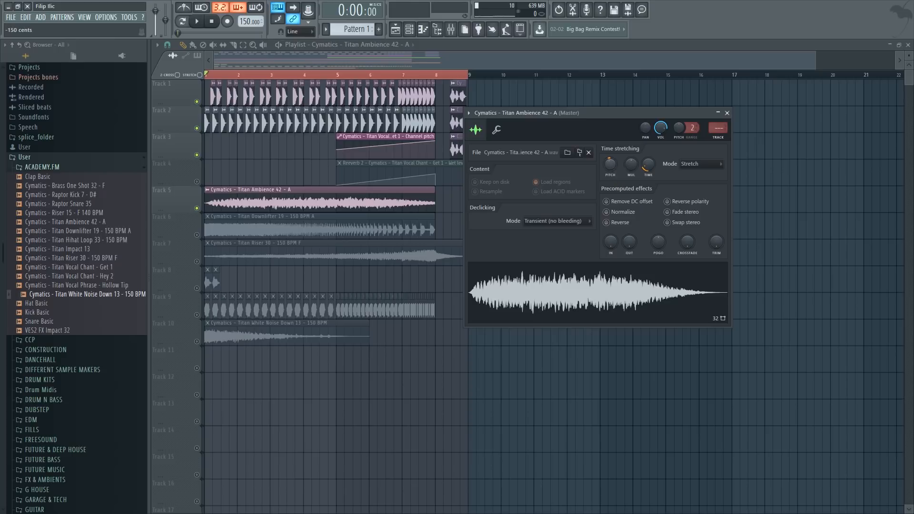
{"action": "right_click", "coordinate": [611, 165]}
Route the Titan Ambience 42 channel to mixer insert 5 and load Fruity Parametric EQ 2 in its first effect slot.
{"action": "key", "text": "F9"}
{"action": "left_click", "coordinate": [433, 144]}
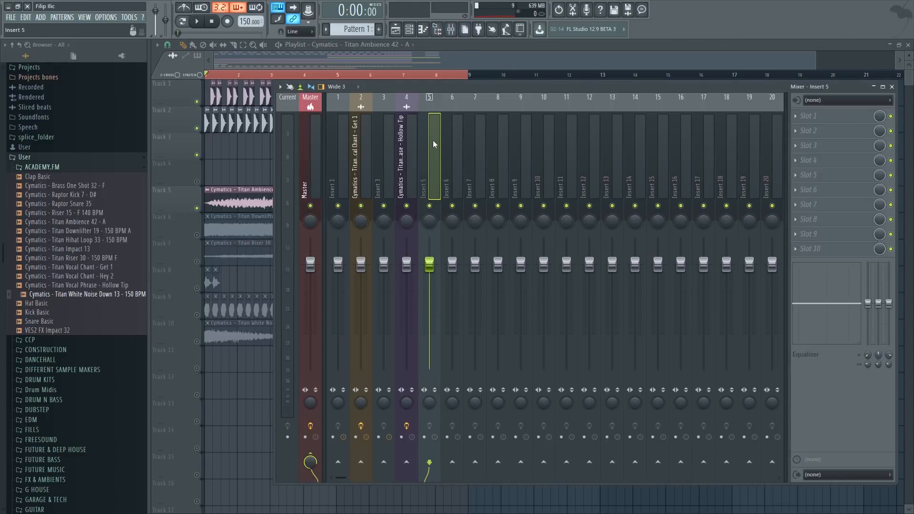
{"action": "key", "text": "ctrl+l"}
{"action": "left_click", "coordinate": [795, 116]}
{"action": "mouse_move", "coordinate": [800, 126]}
{"action": "left_click", "coordinate": [644, 26]}
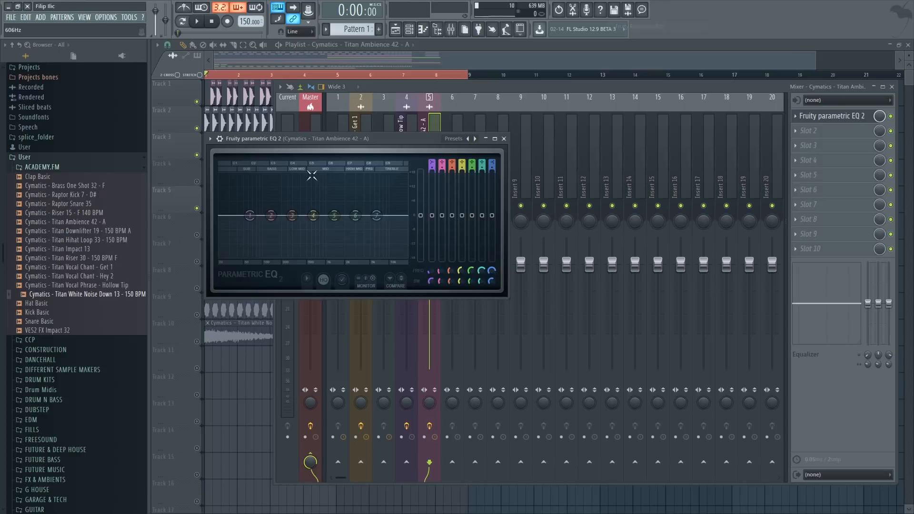
Set band 1 of the ambience EQ to a Steep 8 high-pass filter and raise its cutoff to band 2's frequency.
{"action": "right_click", "coordinate": [251, 216]}
{"action": "mouse_move", "coordinate": [273, 240]}
{"action": "left_click", "coordinate": [314, 267]}
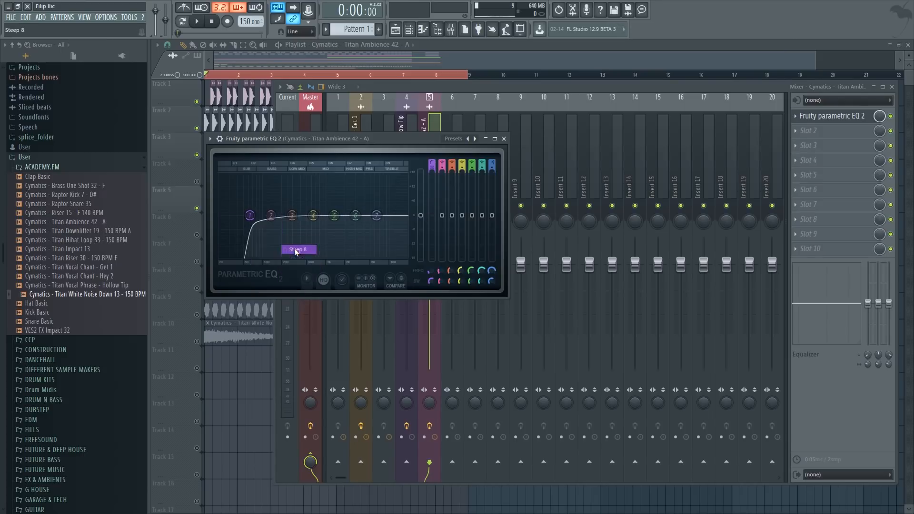
{"action": "left_click_drag", "start_coordinate": [246, 222], "coordinate": [270, 215]}
Add a Serum_x64 instrument channel and enlarge its interface to 125%.
{"action": "left_click", "coordinate": [40, 17]}
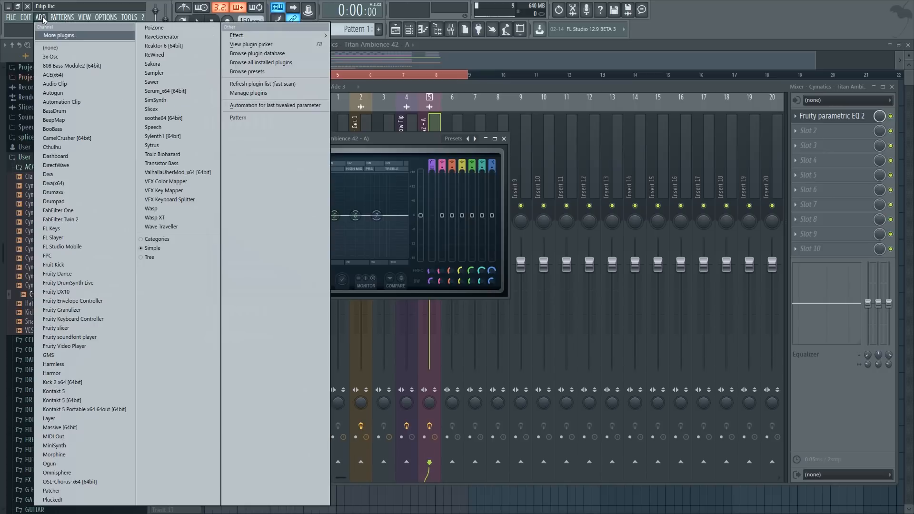
{"action": "left_click", "coordinate": [163, 91]}
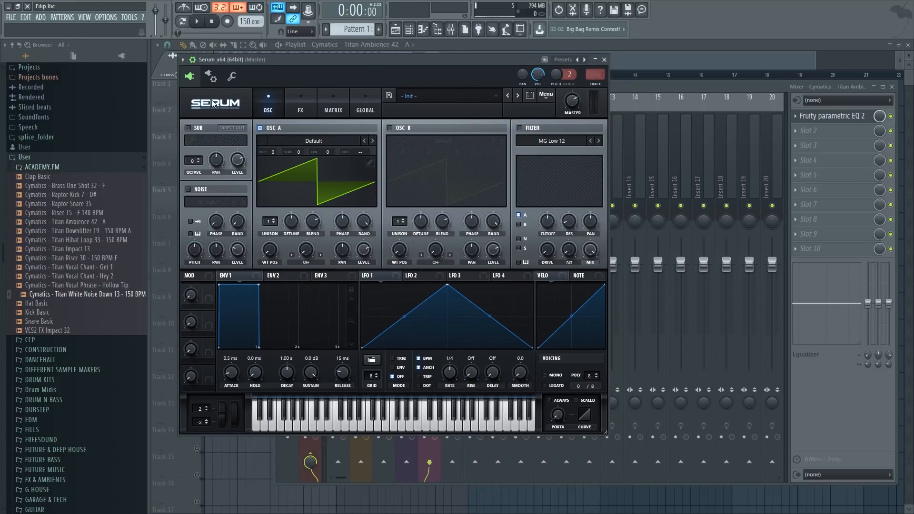
{"action": "left_click", "coordinate": [213, 100]}
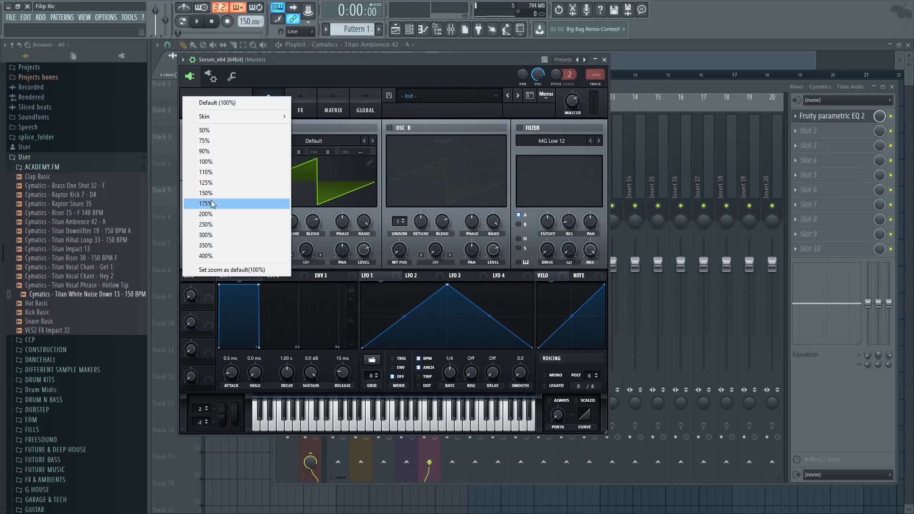
{"action": "left_click", "coordinate": [246, 182]}
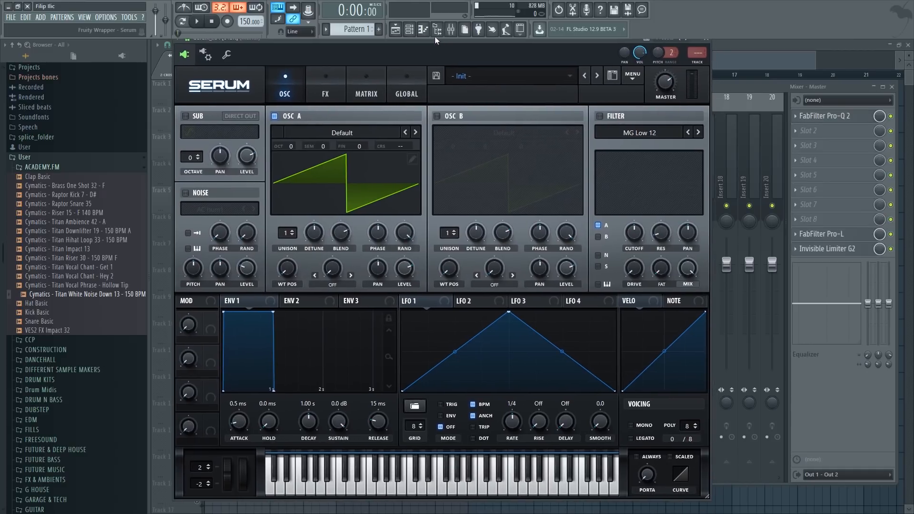
Search Serum's presets for "reese", load BASS - Lo Reese and close the preset browser.
{"action": "left_click", "coordinate": [612, 76]}
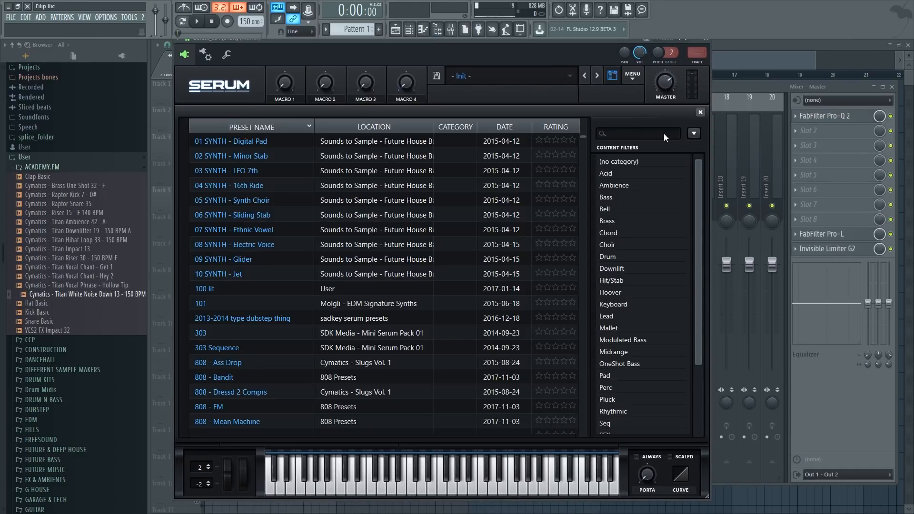
{"action": "key", "text": "Return"}
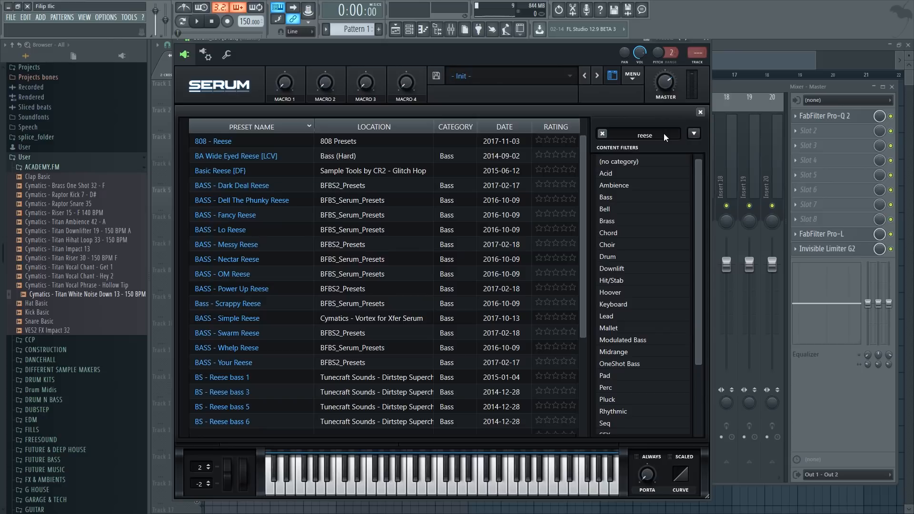
{"action": "left_click", "coordinate": [327, 230]}
{"action": "left_click", "coordinate": [612, 84]}
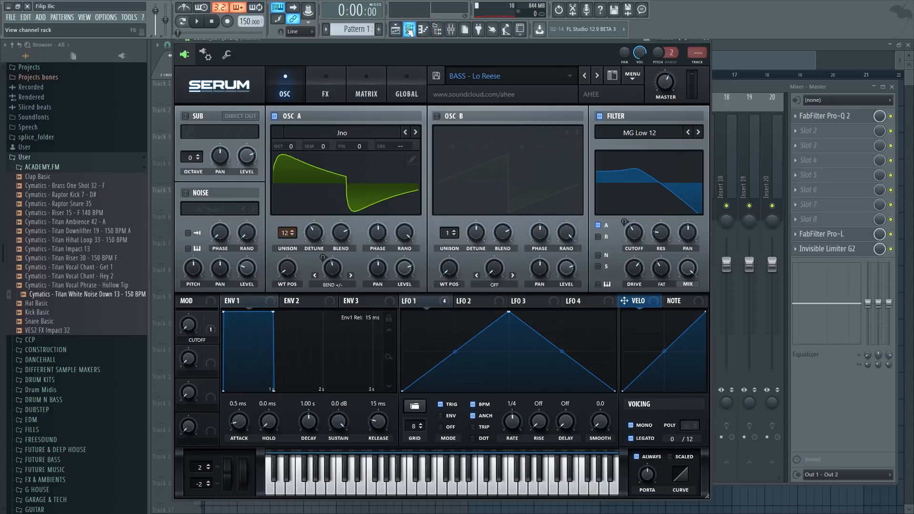
Set Serum's upward bend range and channel pitch range to 12 semitones, and create an automation clip for the channel pitch.
{"action": "left_click_drag", "start_coordinate": [199, 472], "coordinate": [235, 458]}
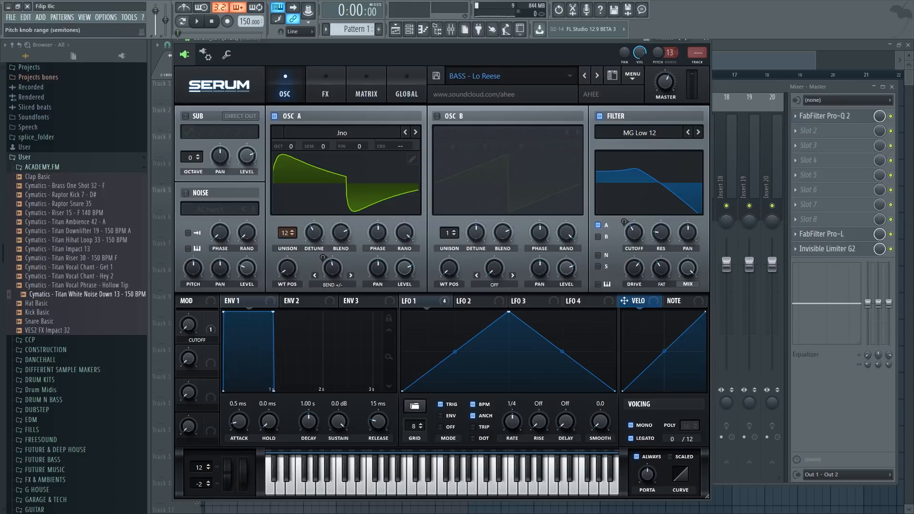
{"action": "right_click", "coordinate": [660, 58]}
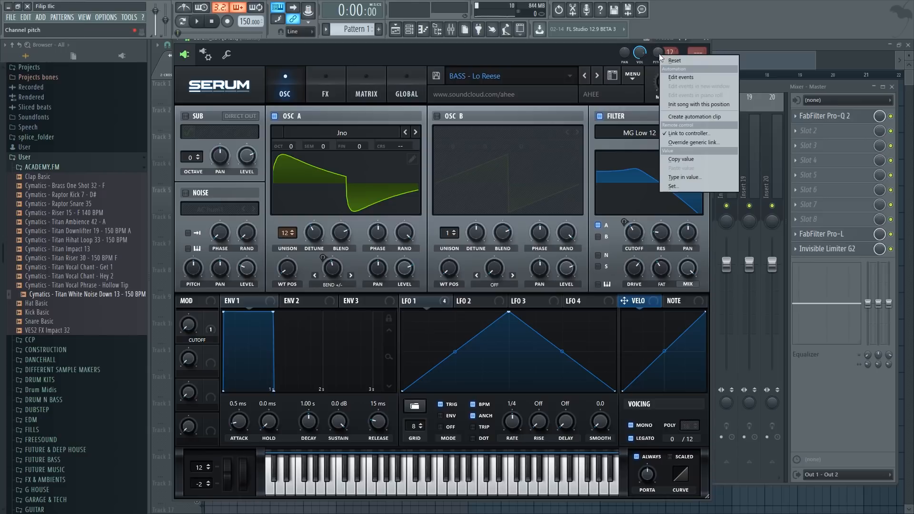
{"action": "left_click", "coordinate": [679, 116]}
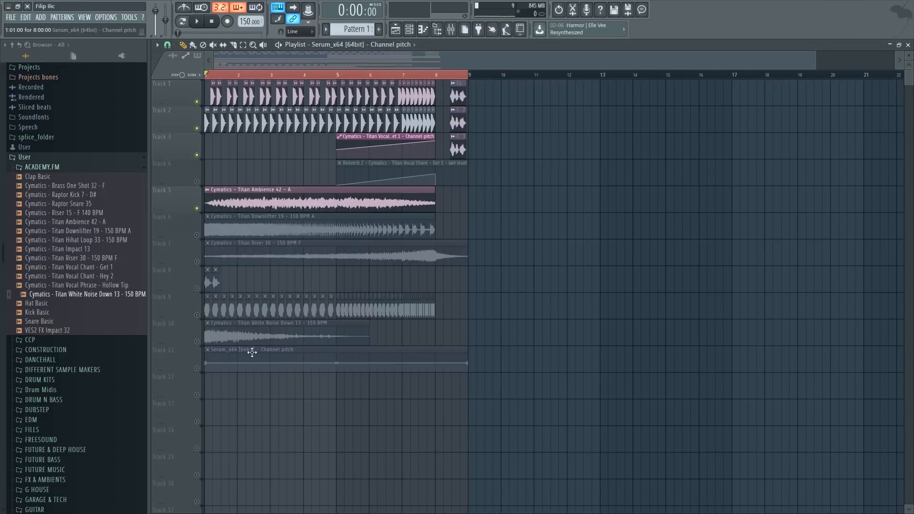
Clear the time selection, unmute Track 11 and add a point at bar 5 of the Serum pitch automation, level with the flat line.
{"action": "left_click", "coordinate": [355, 78]}
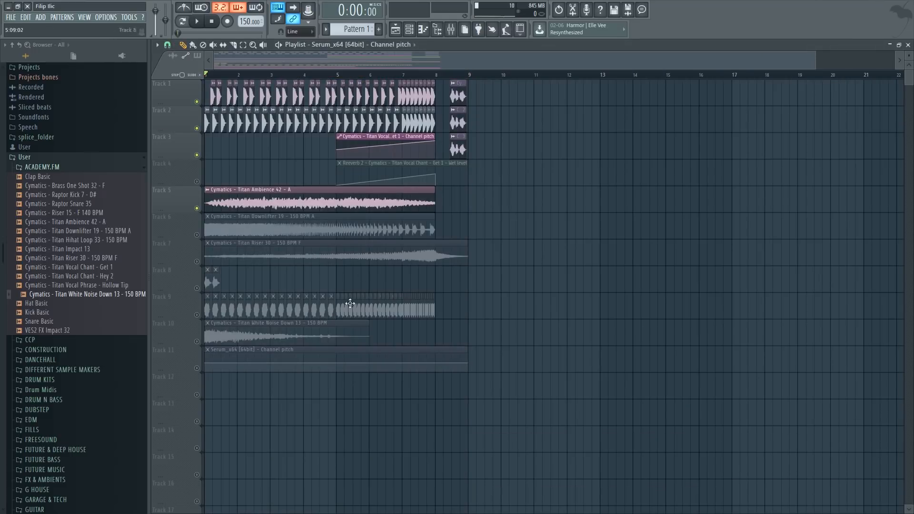
{"action": "left_click", "coordinate": [197, 368]}
{"action": "scroll", "coordinate": [336, 361], "scroll_direction": "up", "scroll_amount": 3}
{"action": "scroll", "coordinate": [336, 362], "scroll_direction": "up", "scroll_amount": 2}
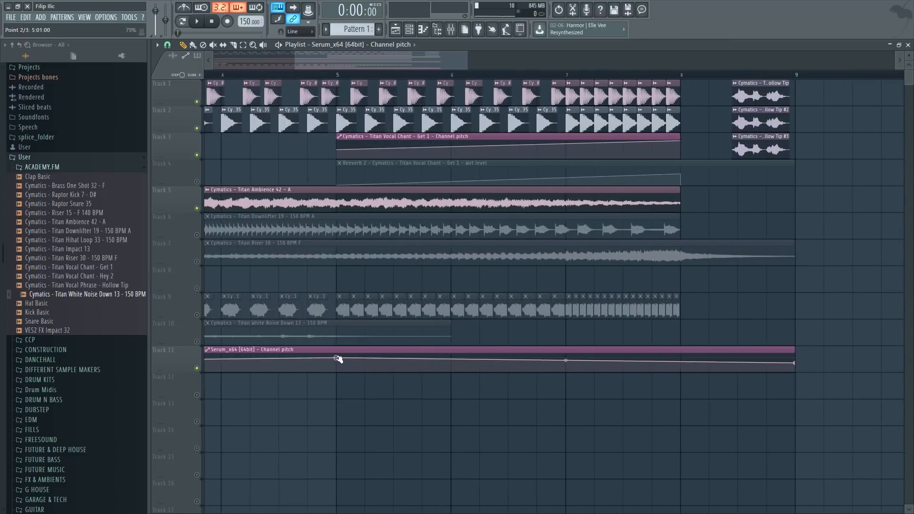
{"action": "right_click", "coordinate": [336, 363]}
{"action": "left_click_drag", "start_coordinate": [337, 363], "coordinate": [338, 364]}
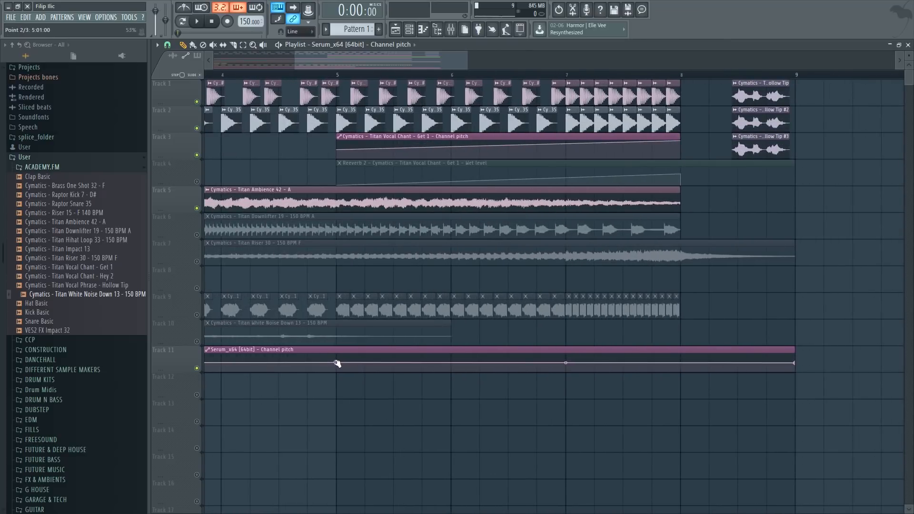
{"action": "left_click_drag", "start_coordinate": [337, 363], "coordinate": [337, 364]}
{"action": "scroll", "coordinate": [462, 367], "scroll_direction": "down", "scroll_amount": 3}
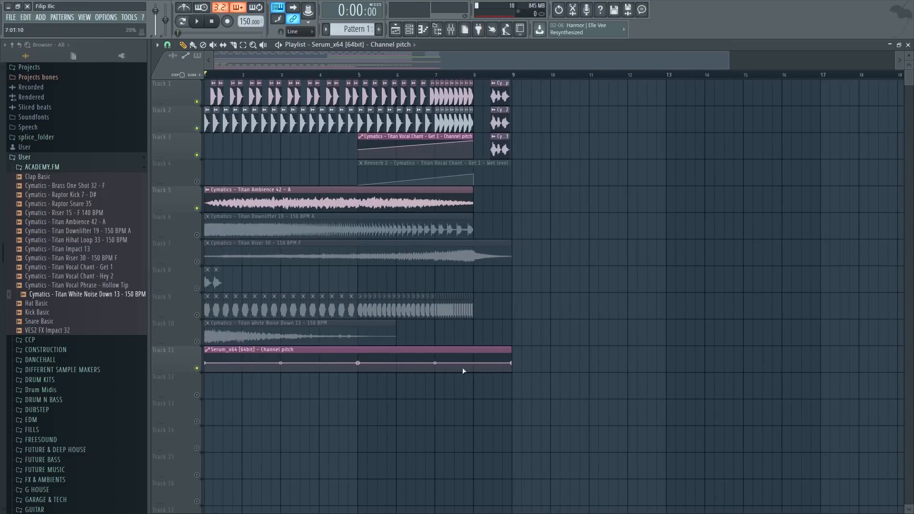
Shape the Serum pitch automation to rise from bar 5 to bar 8 and drop to 53% at bar 8, then clear the time selection.
{"action": "left_click_drag", "start_coordinate": [492, 363], "coordinate": [478, 324]}
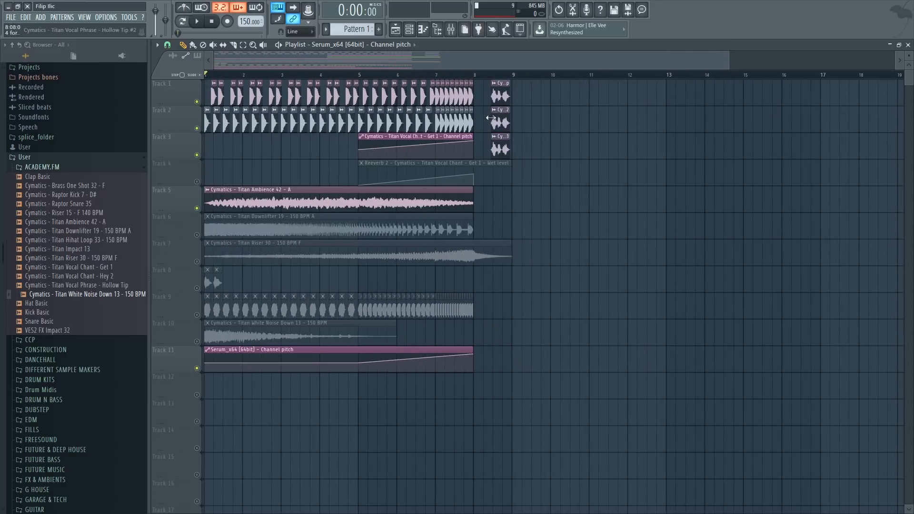
{"action": "left_click_drag", "start_coordinate": [478, 76], "coordinate": [358, 76]}
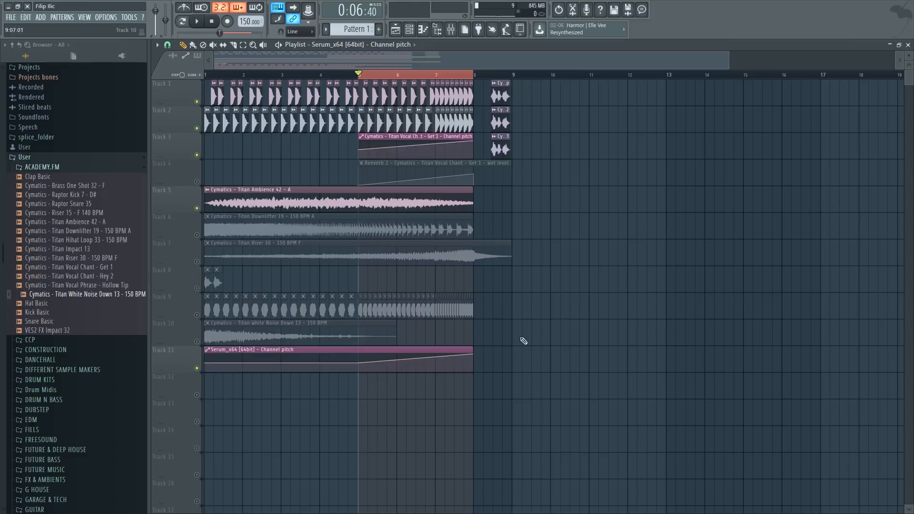
{"action": "left_click_drag", "start_coordinate": [472, 360], "coordinate": [512, 363]}
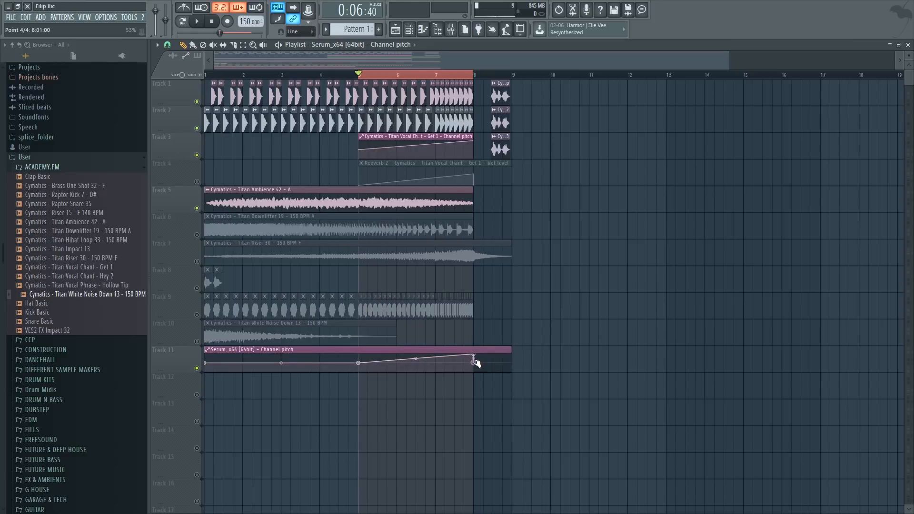
{"action": "scroll", "coordinate": [476, 333], "scroll_direction": "down", "scroll_amount": 2}
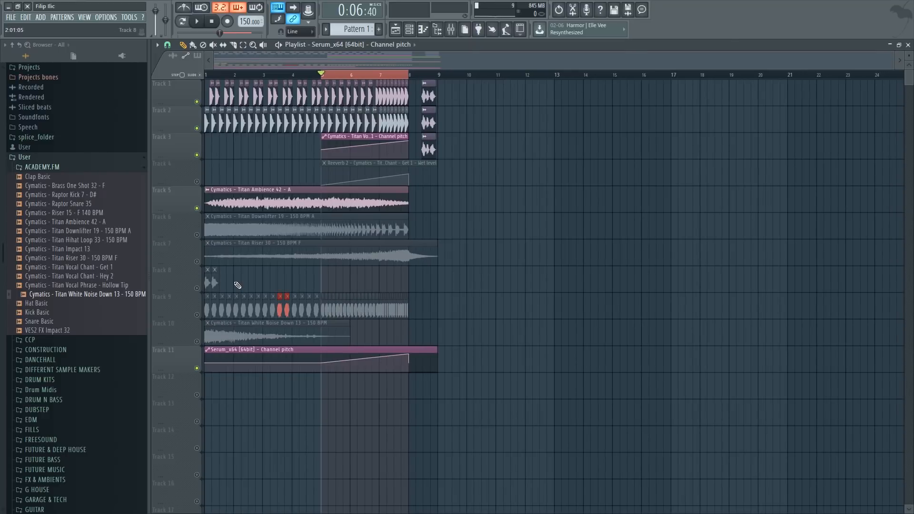
{"action": "left_click_drag", "start_coordinate": [774, 75], "coordinate": [904, 76]}
{"action": "left_click", "coordinate": [775, 76], "text": "ctrl"}
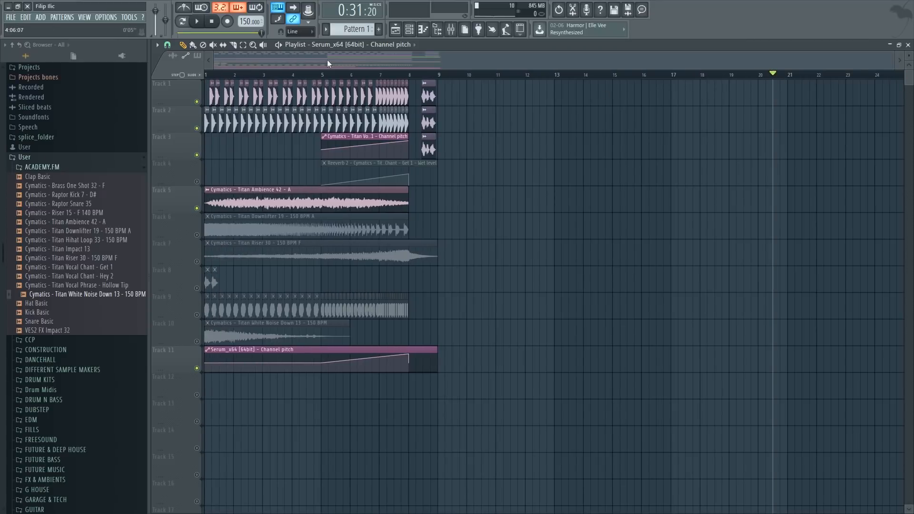
Show all channels in the channel rack and draw an F2 note from bar 1 to bar 8 in Serum's piano roll.
{"action": "left_click", "coordinate": [413, 29]}
{"action": "left_click", "coordinate": [608, 104]}
{"action": "left_click", "coordinate": [608, 113]}
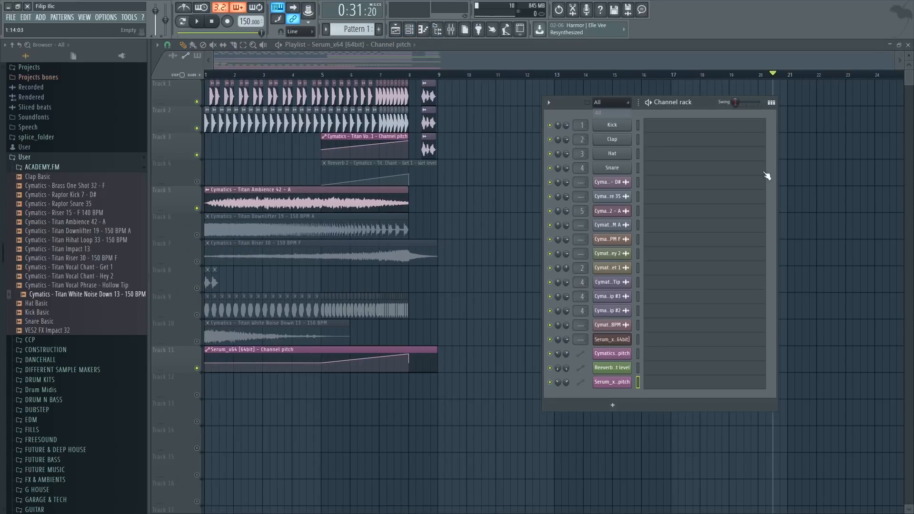
{"action": "left_click", "coordinate": [663, 340]}
{"action": "scroll", "coordinate": [296, 326], "scroll_direction": "down", "scroll_amount": 7}
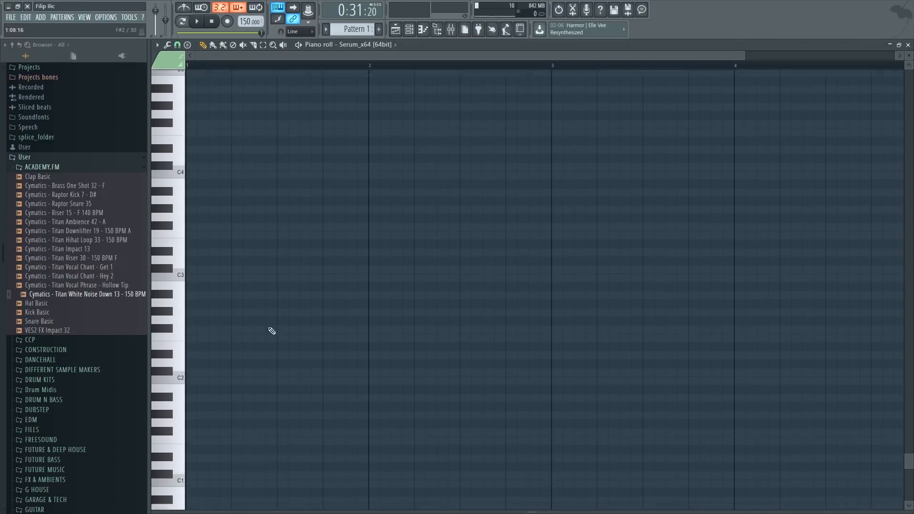
{"action": "left_click", "coordinate": [175, 310]}
{"action": "left_click", "coordinate": [190, 310]}
{"action": "scroll", "coordinate": [202, 312], "scroll_direction": "down", "scroll_amount": 2}
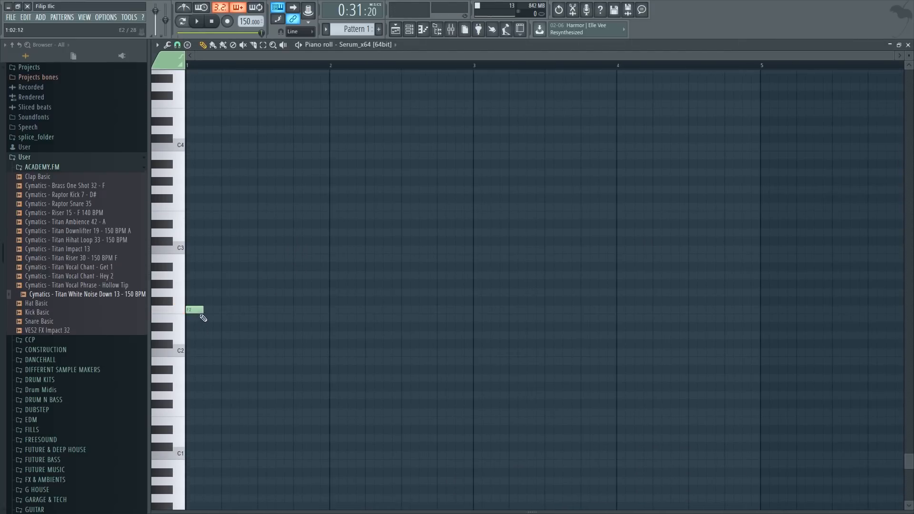
{"action": "left_click_drag", "start_coordinate": [203, 310], "coordinate": [714, 326]}
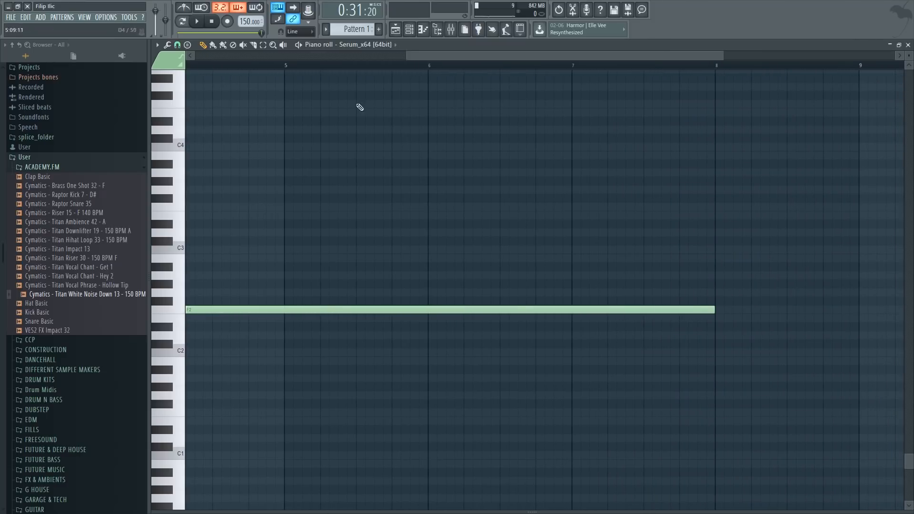
Place Pattern 1 at bar 1 on Track 12 and play the arrangement while toggling the ambience on Track 5 off and on.
{"action": "left_click", "coordinate": [396, 31]}
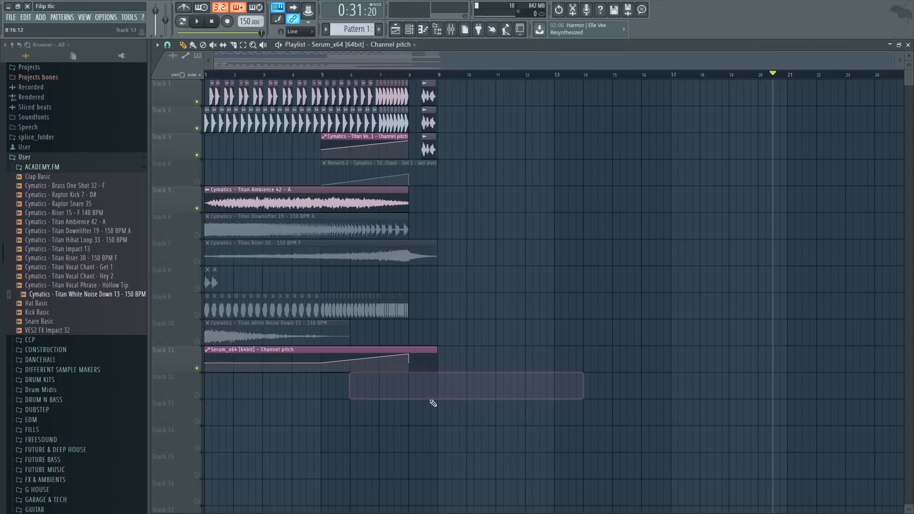
{"action": "left_click_drag", "start_coordinate": [351, 33], "coordinate": [205, 397]}
{"action": "key", "text": "space"}
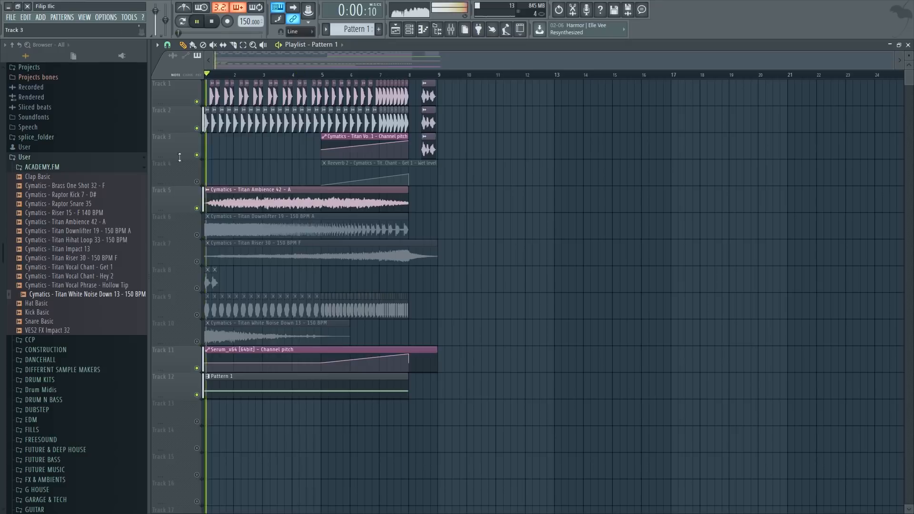
{"action": "left_click", "coordinate": [197, 208]}
{"action": "left_click", "coordinate": [196, 208]}
Set the Titan Ambience 42 sample's pitch range to 12 semitones, raise its pitch fully in Stretch mode and lower its volume to 46%.
{"action": "double_click", "coordinate": [246, 190]}
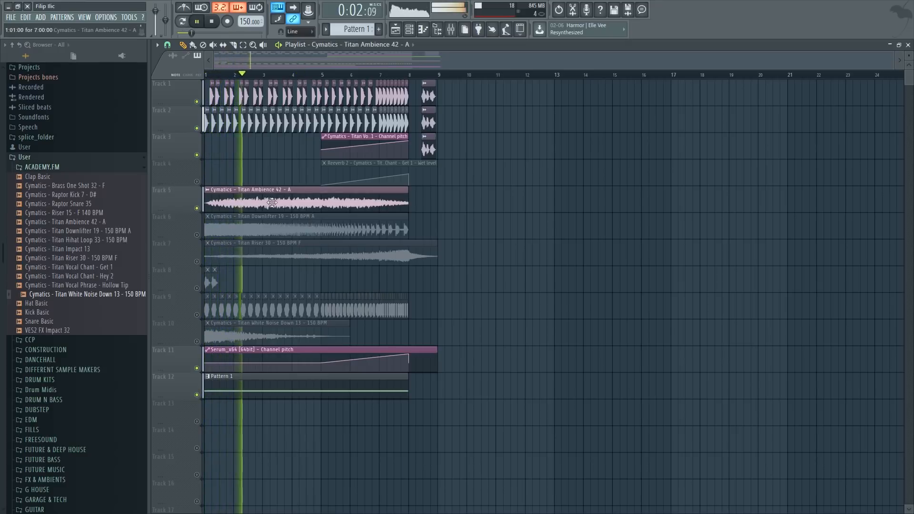
{"action": "key", "text": "space"}
{"action": "left_click", "coordinate": [707, 165]}
{"action": "left_click", "coordinate": [704, 186]}
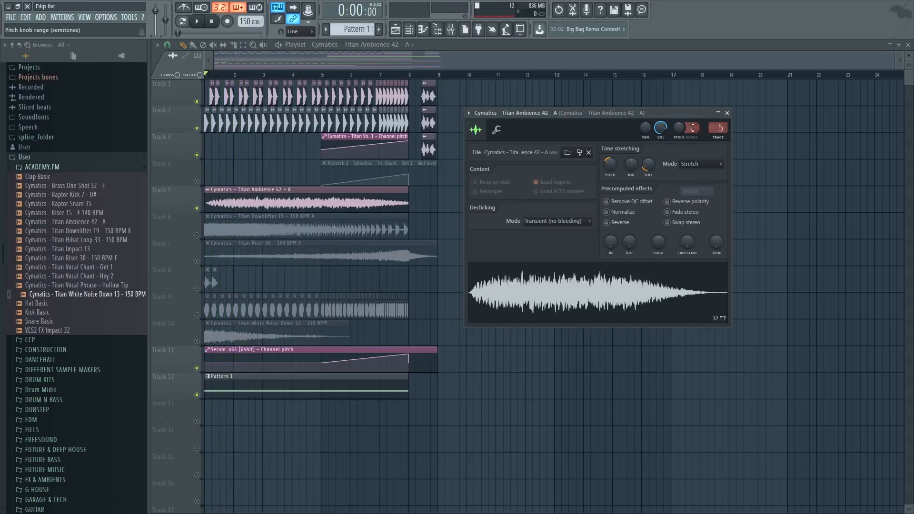
{"action": "key", "text": "space"}
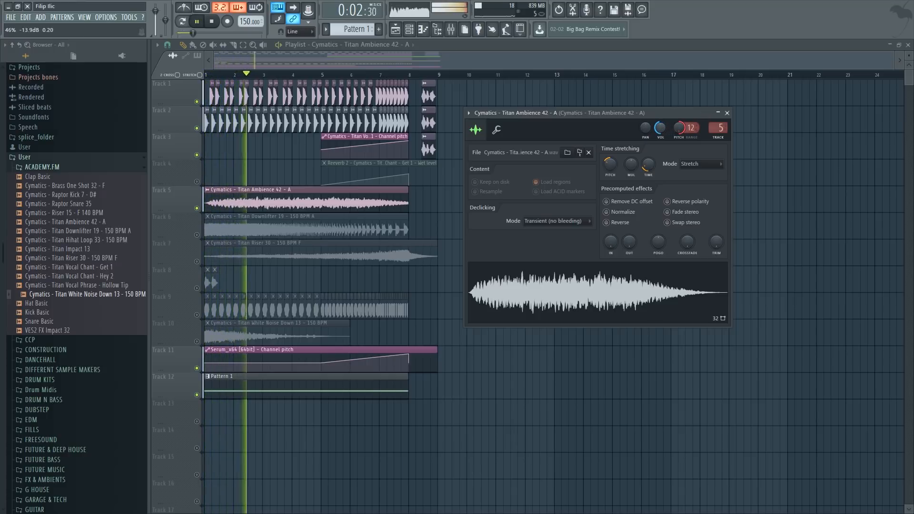
{"action": "key", "text": "space"}
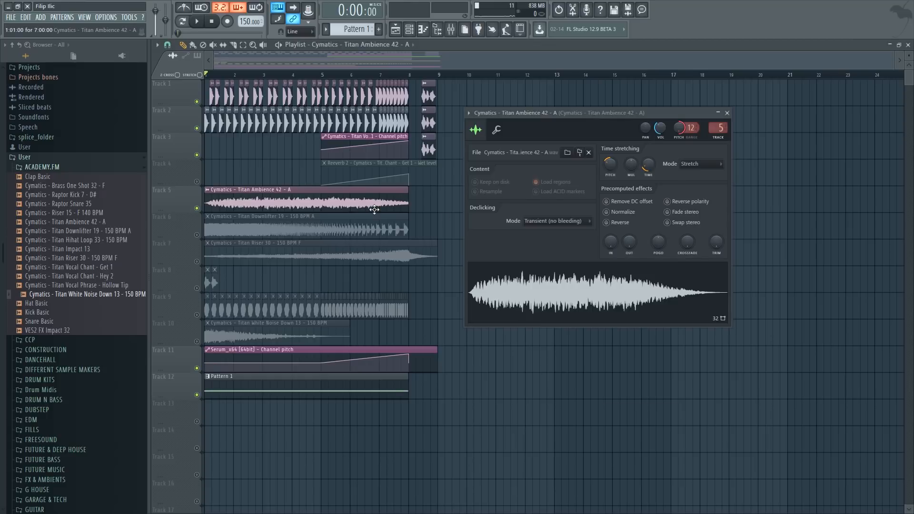
{"action": "key", "text": "Escape"}
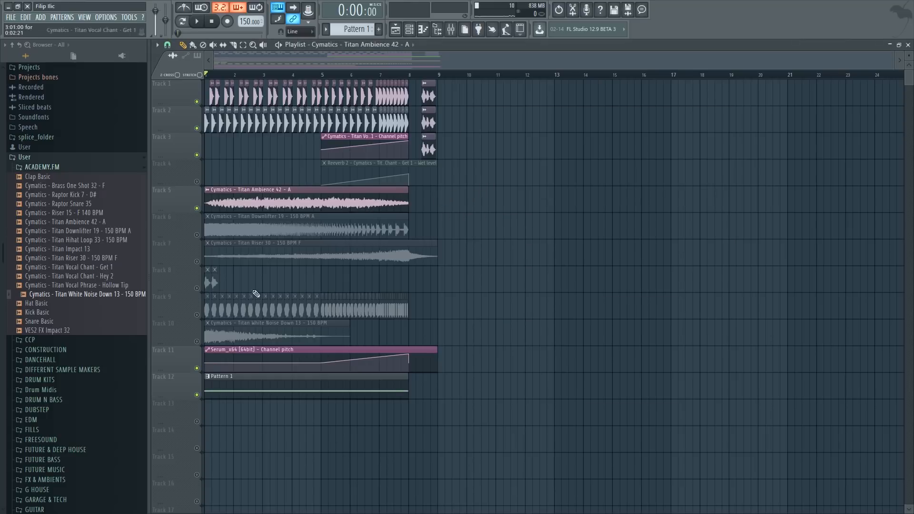
Lower the Titan Ambience 42 sample's volume to about 26% during playback and listen through the build-up.
{"action": "key", "text": "space"}
{"action": "double_click", "coordinate": [347, 207]}
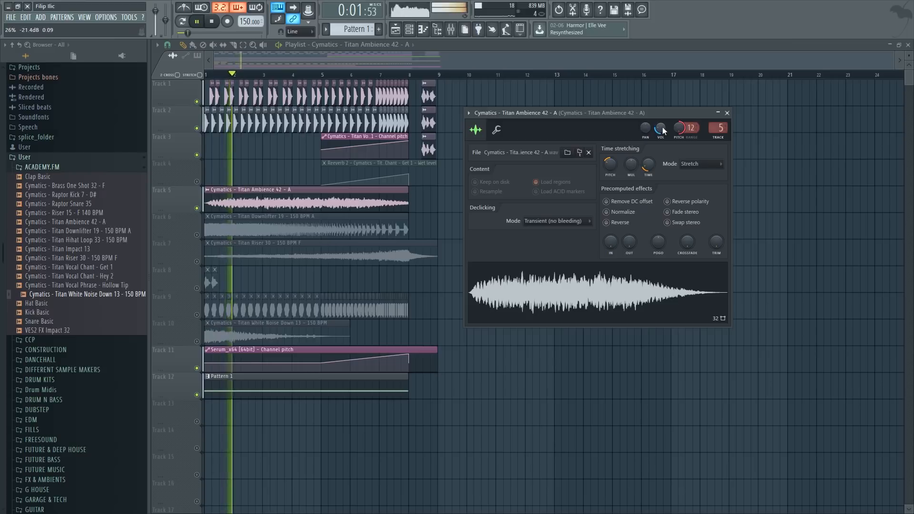
{"action": "key", "text": "Escape"}
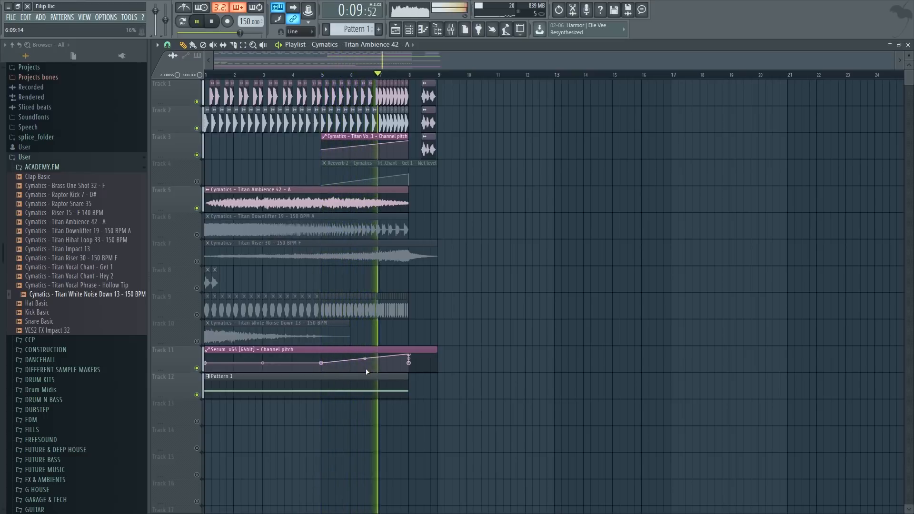
{"action": "key", "text": "space"}
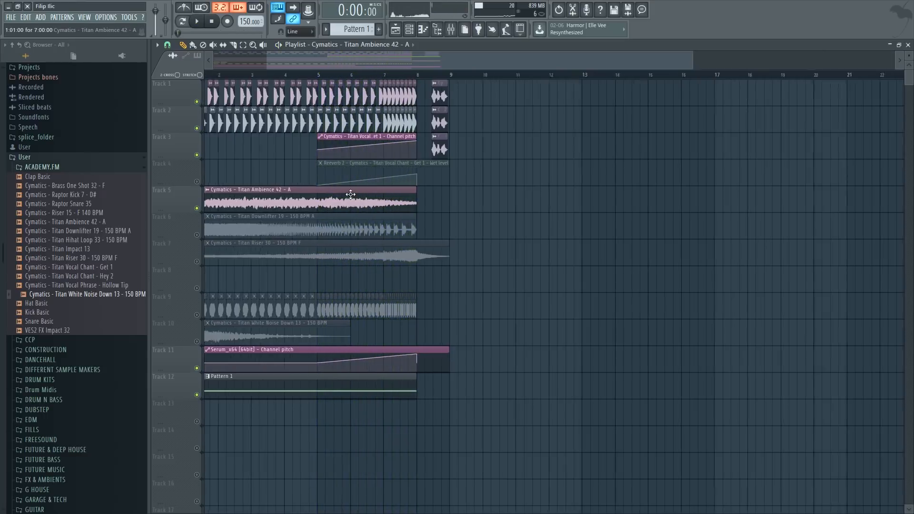
Select the arrangement from bar 5 to bar 8 and reselect Stretch mode in the Titan Ambience 42 sample settings.
{"action": "scroll", "coordinate": [362, 371], "scroll_direction": "up", "scroll_amount": 3}
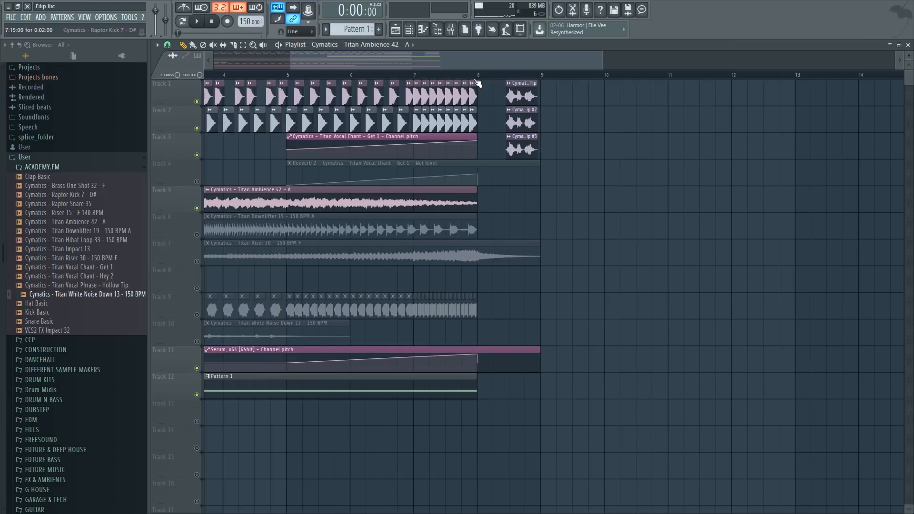
{"action": "double_click", "coordinate": [315, 198]}
{"action": "left_click", "coordinate": [697, 163]}
{"action": "left_click", "coordinate": [699, 191]}
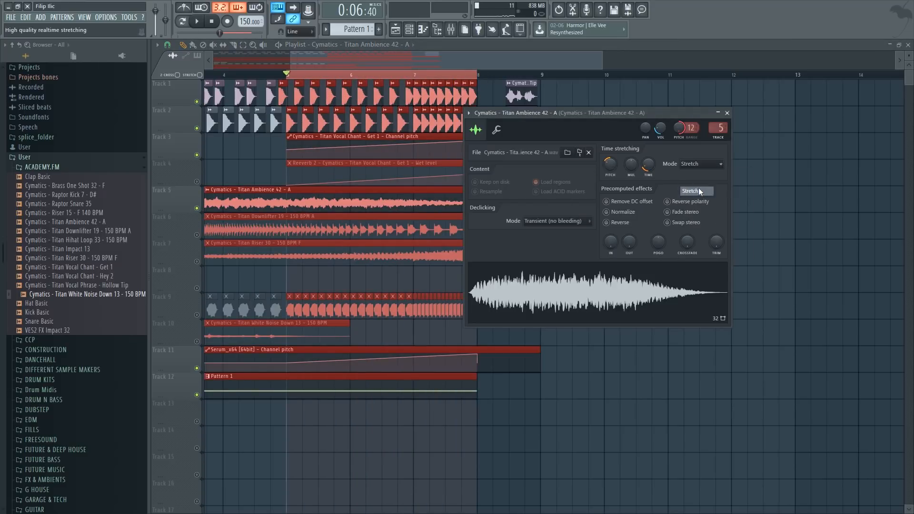
Create a channel pitch automation clip for the Titan Ambience 42 sample from bar 5 to bar 8 and enable its Track 8.
{"action": "right_click", "coordinate": [676, 130]}
{"action": "left_click", "coordinate": [690, 133]}
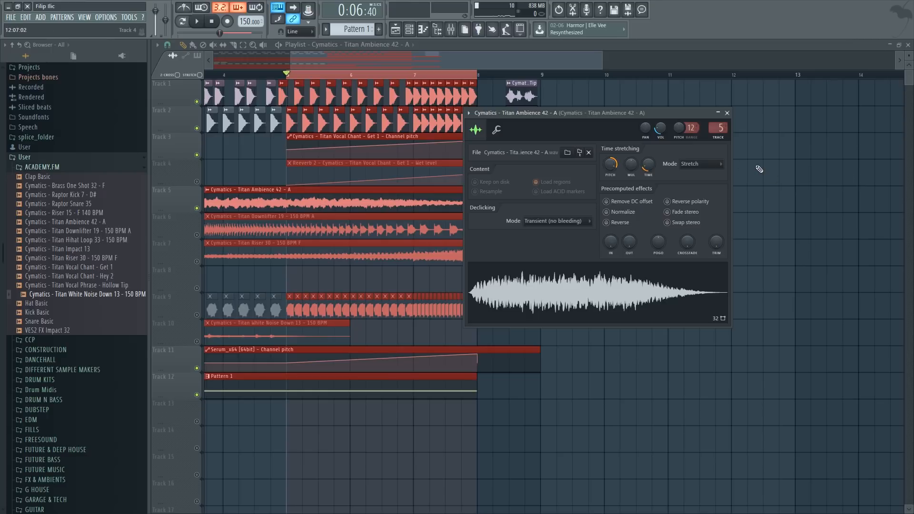
{"action": "right_click", "coordinate": [677, 129]}
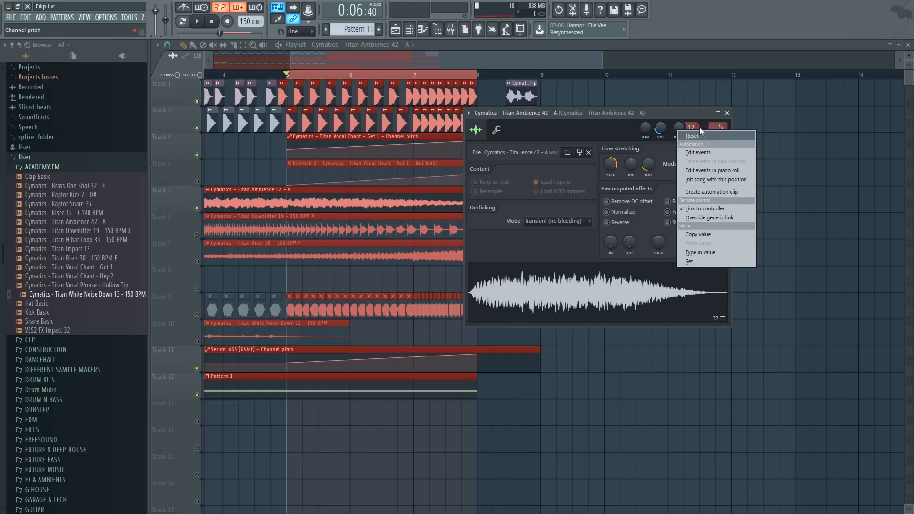
{"action": "left_click", "coordinate": [686, 190]}
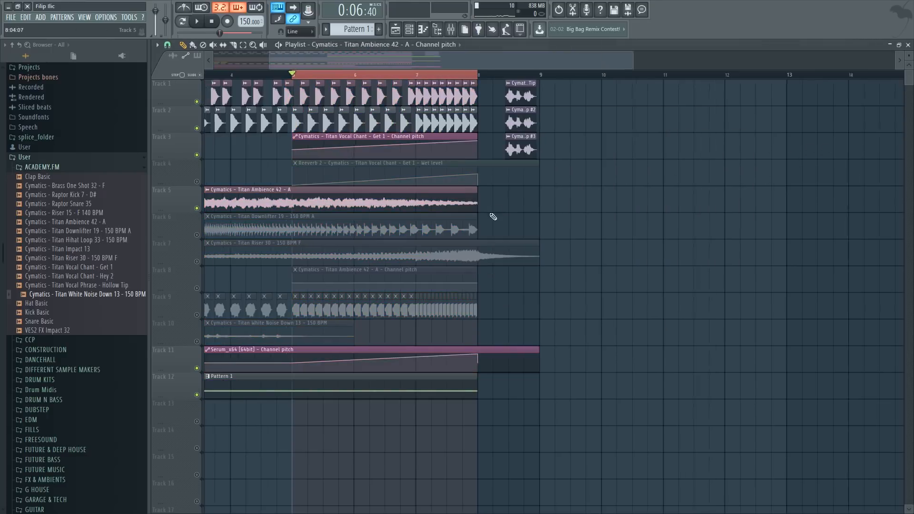
{"action": "scroll", "coordinate": [492, 217], "scroll_direction": "down", "scroll_amount": 3}
{"action": "left_click", "coordinate": [196, 288]}
Check the Titan Ambience 42 channel settings and listen to the build-up from bar 5.
{"action": "left_click", "coordinate": [408, 32]}
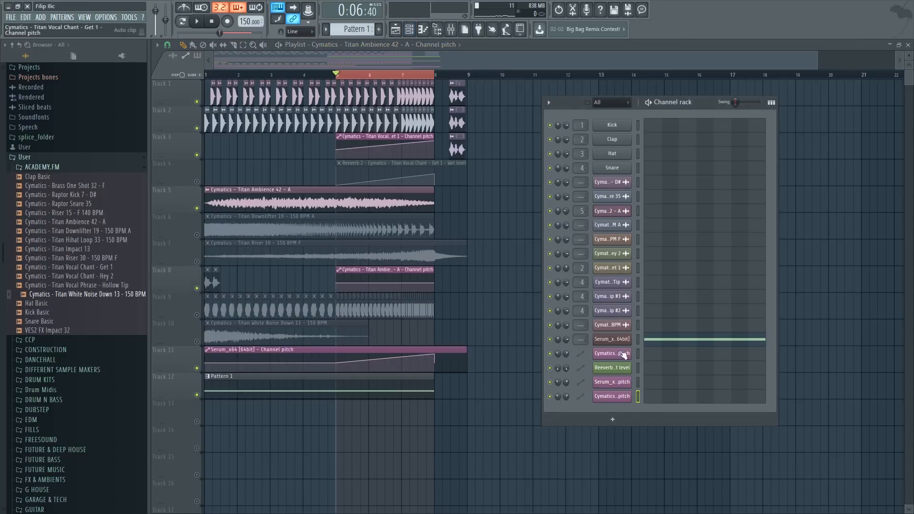
{"action": "left_click", "coordinate": [584, 333]}
{"action": "left_click", "coordinate": [729, 118]}
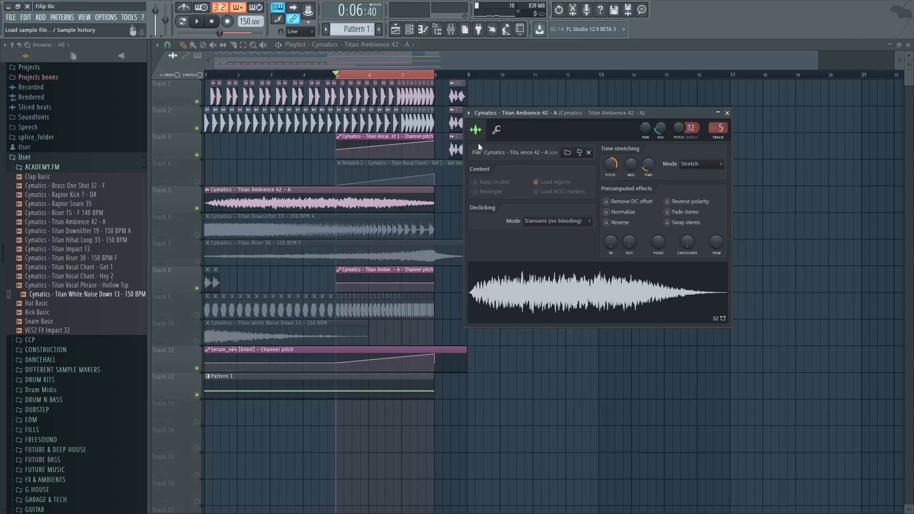
{"action": "key", "text": "space"}
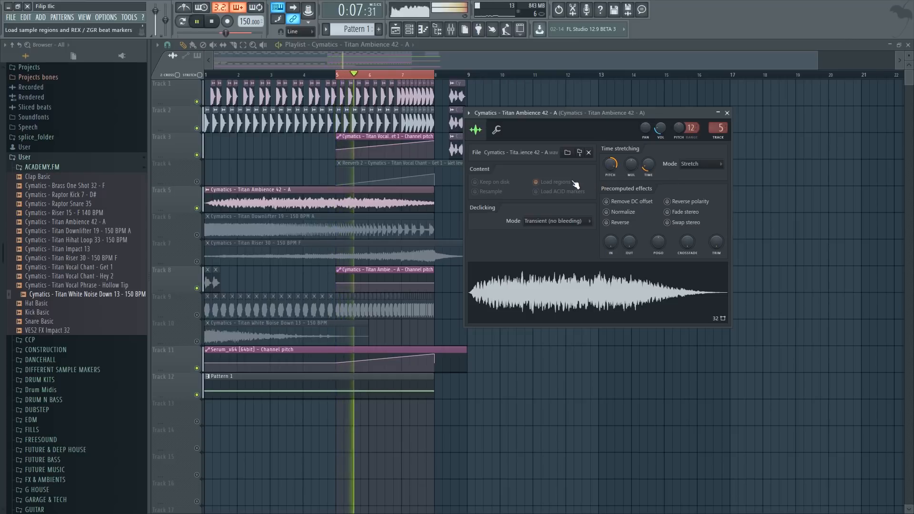
{"action": "key", "text": "space"}
Shape the Titan Ambience 42 pitch automation on Track 8 to rise from bar 5 to bar 8 and play it.
{"action": "right_click", "coordinate": [678, 130]}
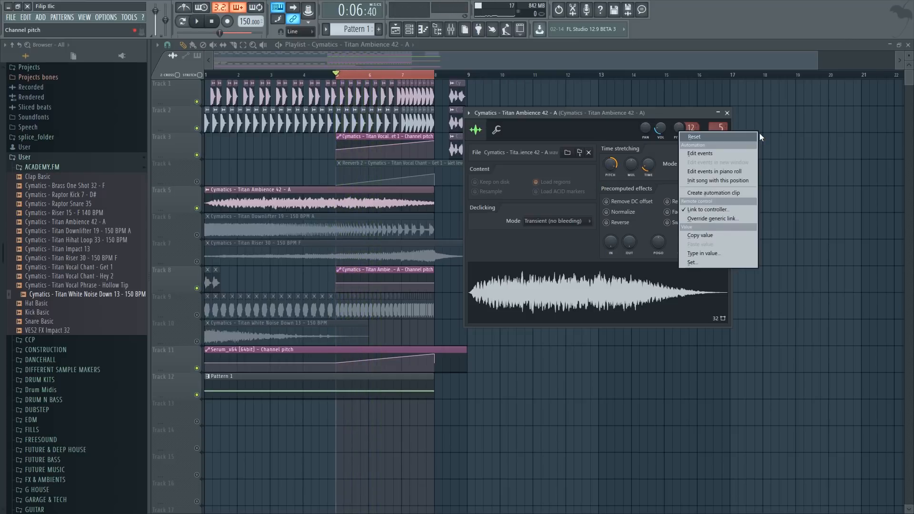
{"action": "left_click", "coordinate": [700, 153]}
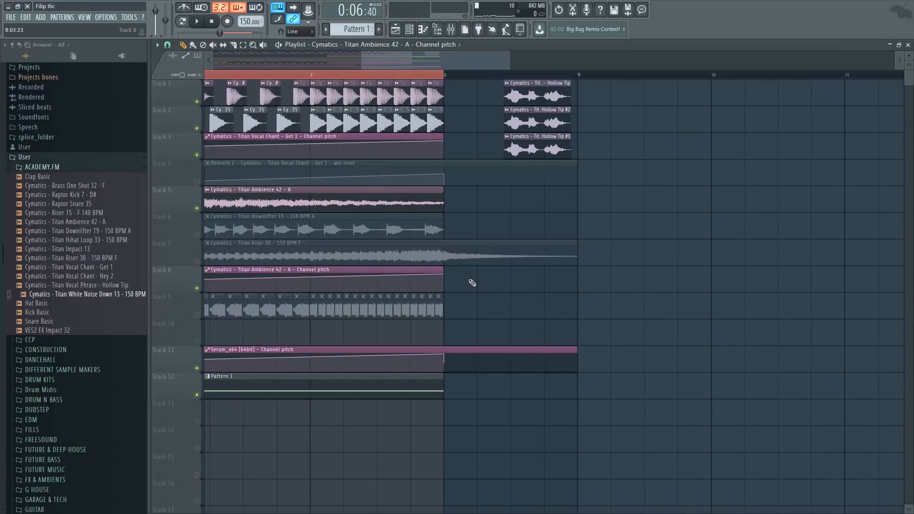
{"action": "scroll", "coordinate": [472, 282], "scroll_direction": "down", "scroll_amount": 3}
{"action": "key", "text": "space"}
{"action": "scroll", "coordinate": [475, 271], "scroll_direction": "down", "scroll_amount": 2}
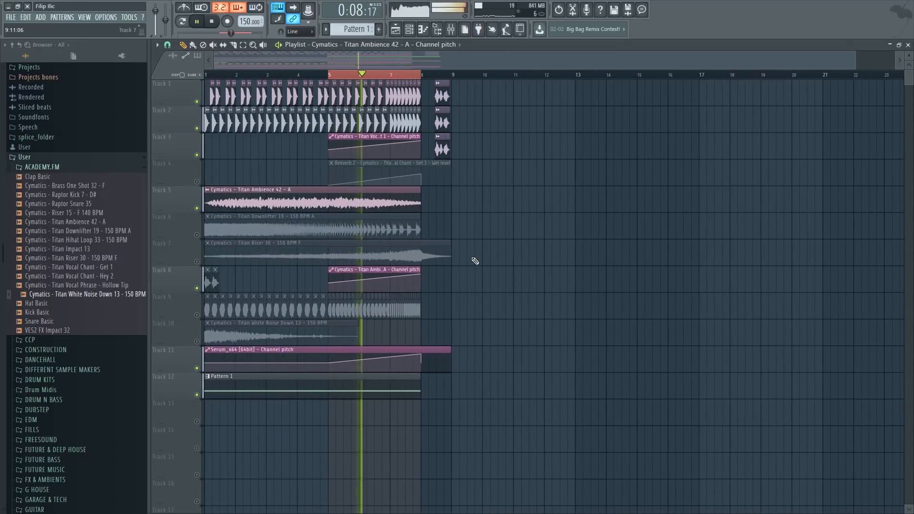
Unmute the reverb wet level automation on Track 4 and the vocal chants on Track 9, and stop playback.
{"action": "left_click", "coordinate": [196, 182]}
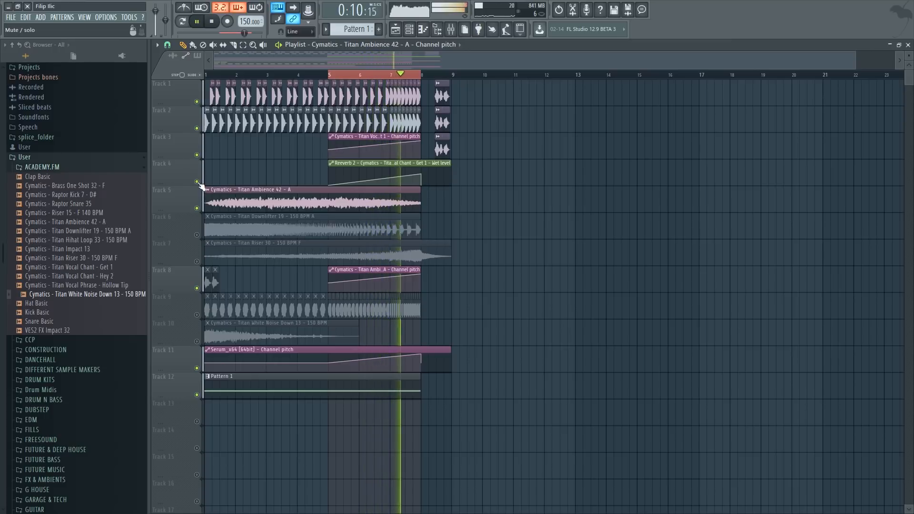
{"action": "left_click", "coordinate": [196, 314]}
{"action": "key", "text": "space"}
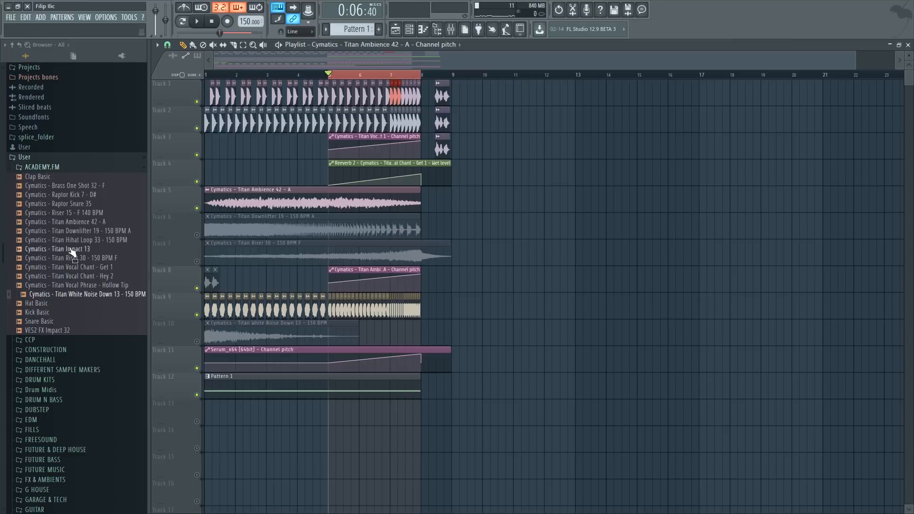
Preview the Cymatics - Brass One Shot 32 - F sample, place it at bar 1 on Track 13 and enable that track.
{"action": "left_click", "coordinate": [95, 185]}
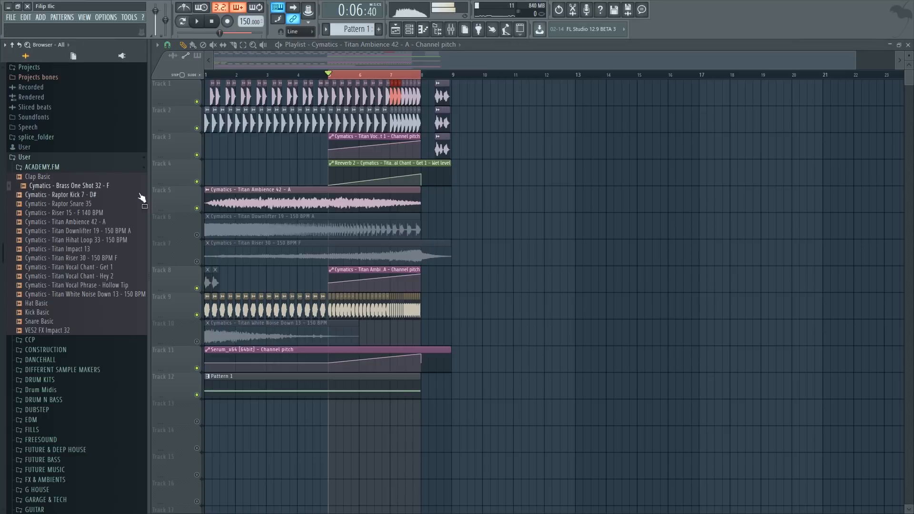
{"action": "left_click_drag", "start_coordinate": [107, 192], "coordinate": [209, 414]}
{"action": "left_click", "coordinate": [196, 421]}
{"action": "scroll", "coordinate": [208, 419], "scroll_direction": "up", "scroll_amount": 5}
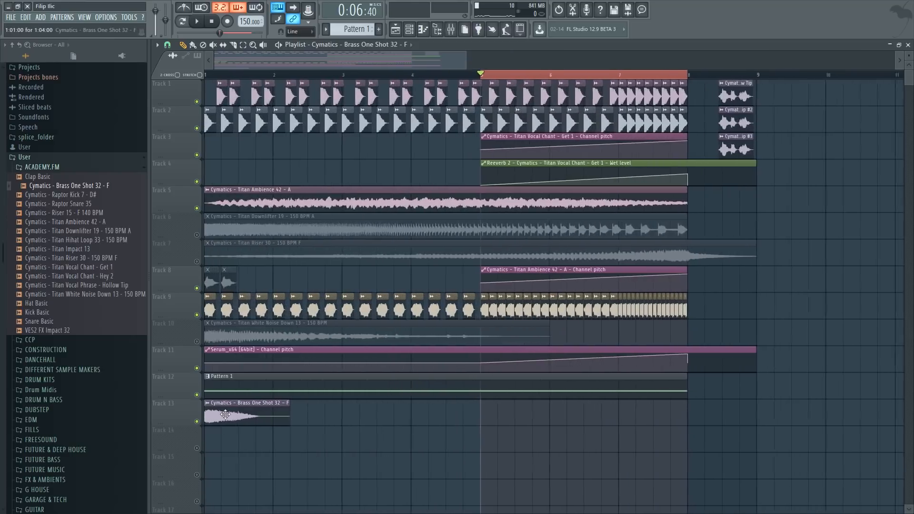
Play from bar 1, add copies of the brass one shot at bars 3, 5 and 7 on Track 13 and clear the time selection.
{"action": "left_click", "coordinate": [208, 75]}
{"action": "key", "text": "space"}
{"action": "scroll", "coordinate": [239, 174], "scroll_direction": "down", "scroll_amount": 3}
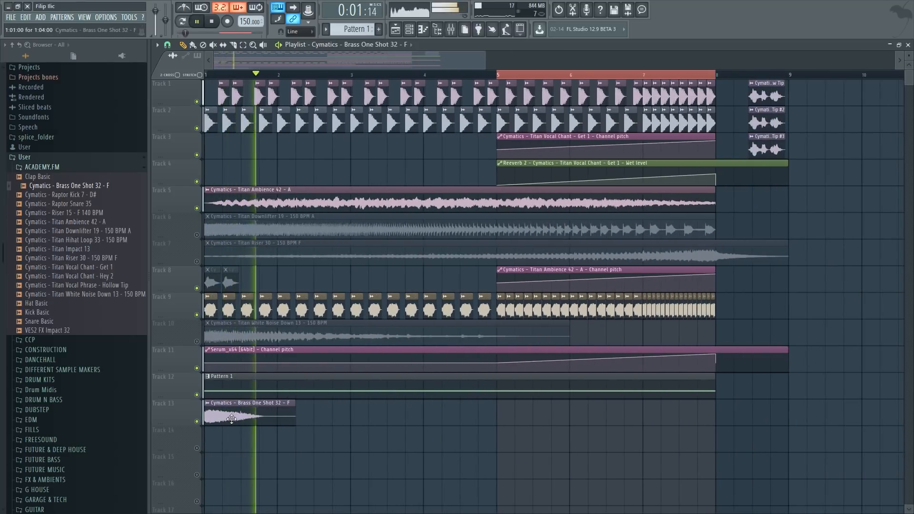
{"action": "left_click_drag", "start_coordinate": [452, 419], "coordinate": [362, 419]}
{"action": "left_click", "coordinate": [532, 417]}
{"action": "left_click_drag", "start_coordinate": [532, 417], "coordinate": [515, 417]}
{"action": "scroll", "coordinate": [515, 417], "scroll_direction": "down", "scroll_amount": 3}
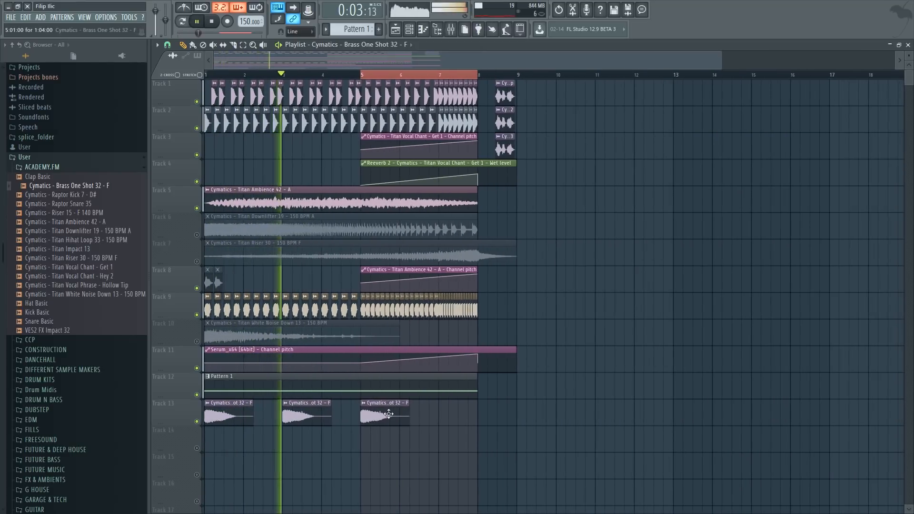
{"action": "left_click", "coordinate": [459, 417]}
{"action": "right_click", "coordinate": [457, 75]}
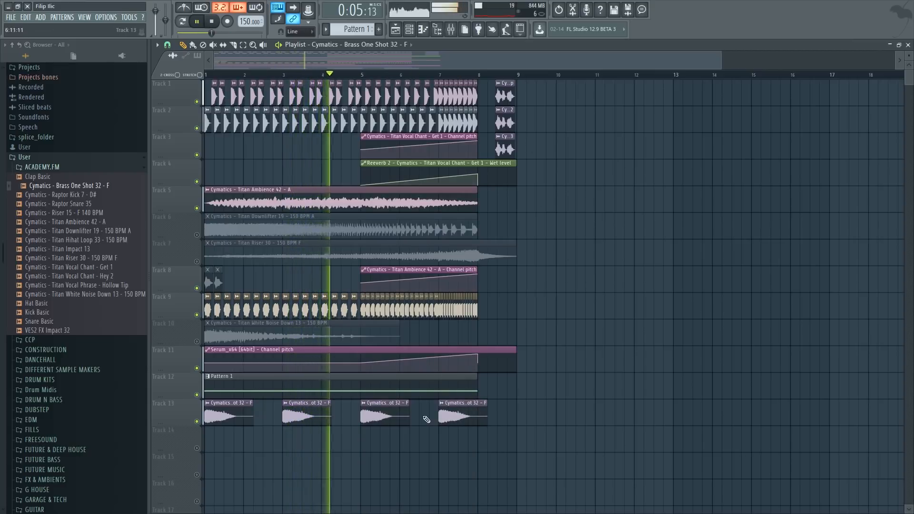
Shorten the bar 5 brass clip to half a bar, repeat it up to bar 7 and remove the long clip at bar 7.
{"action": "scroll", "coordinate": [418, 418], "scroll_direction": "up", "scroll_amount": 2}
{"action": "key", "text": "space"}
{"action": "left_click_drag", "start_coordinate": [402, 414], "coordinate": [357, 417]}
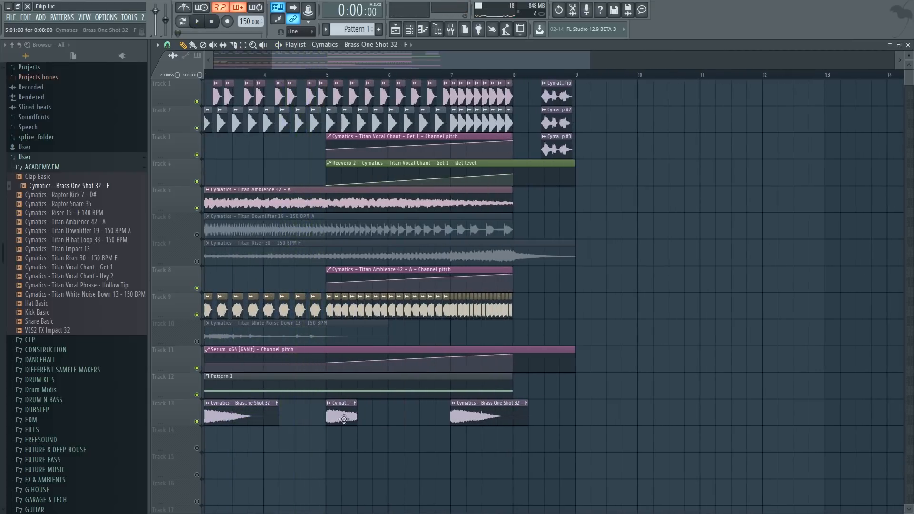
{"action": "scroll", "coordinate": [341, 418], "scroll_direction": "up", "scroll_amount": 3}
{"action": "left_click", "coordinate": [395, 417]}
{"action": "mouse_move", "coordinate": [494, 415]}
{"action": "left_mouse_down"}
{"action": "mouse_move", "coordinate": [341, 420]}
{"action": "mouse_move", "coordinate": [508, 416]}
{"action": "mouse_move", "coordinate": [473, 415]}
{"action": "left_mouse_up"}
{"action": "right_click", "coordinate": [679, 420]}
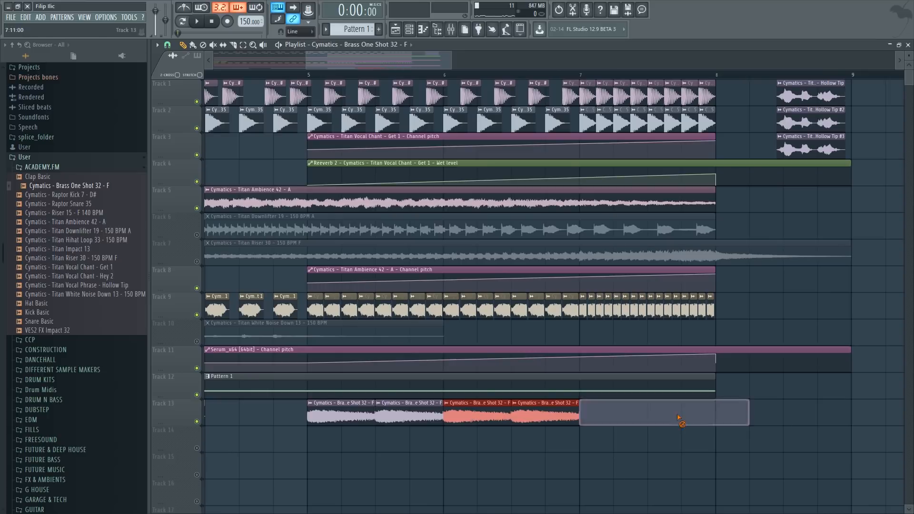
Fill bar 7 of Track 13 with quarter-bar brass clips up to bar 8 and play the arrangement briefly.
{"action": "left_click_drag", "start_coordinate": [700, 418], "coordinate": [606, 410]}
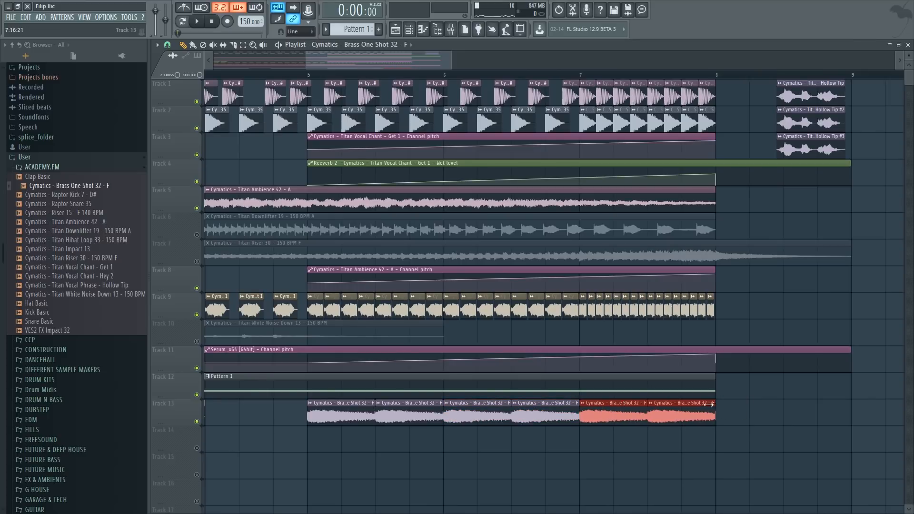
{"action": "left_click_drag", "start_coordinate": [708, 404], "coordinate": [692, 408]}
{"action": "key", "text": "space"}
{"action": "scroll", "coordinate": [507, 409], "scroll_direction": "down", "scroll_amount": 4}
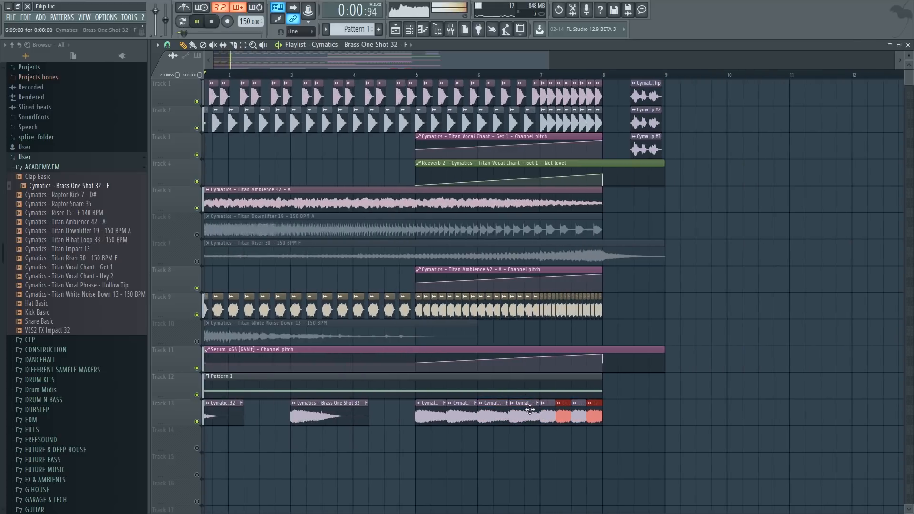
{"action": "key", "text": "space"}
Set the brass sample to Stretch mode with a 12-semitone pitch range and create its channel pitch automation from bar 5 to bar 8.
{"action": "left_click_drag", "start_coordinate": [601, 75], "coordinate": [416, 75]}
{"action": "double_click", "coordinate": [498, 409]}
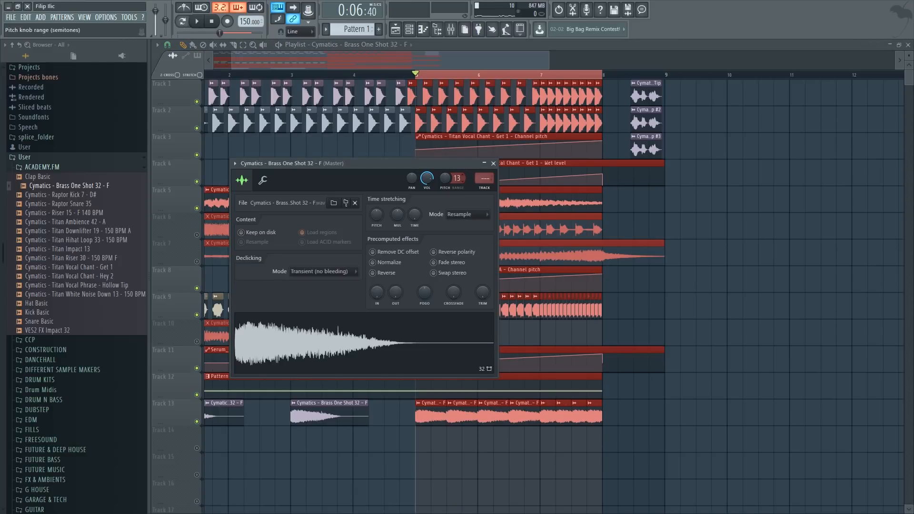
{"action": "left_click", "coordinate": [466, 214]}
{"action": "left_click", "coordinate": [460, 238]}
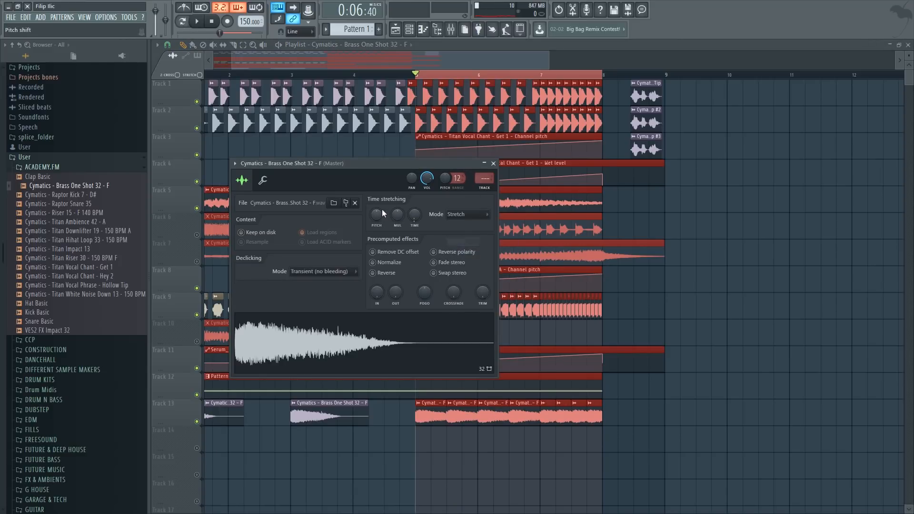
{"action": "right_click", "coordinate": [381, 210]}
{"action": "right_click", "coordinate": [446, 180]}
{"action": "left_click", "coordinate": [471, 238]}
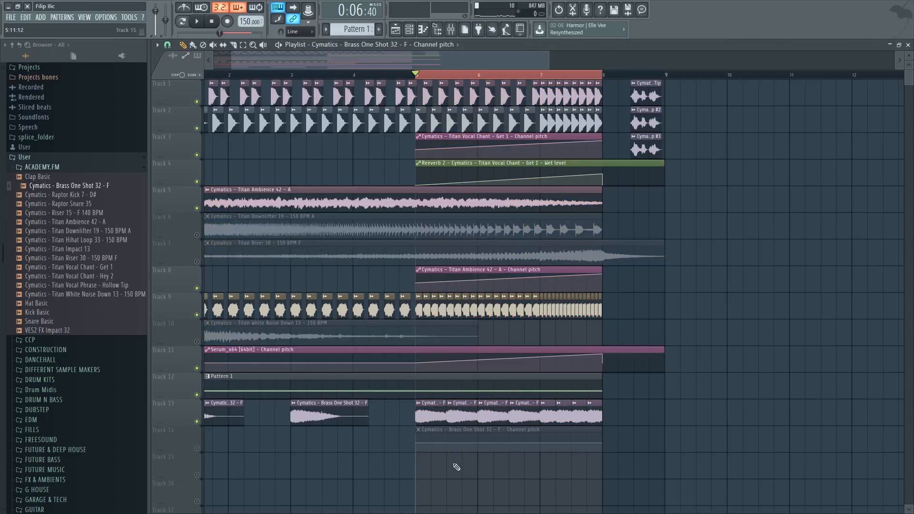
Enable Track 14, shape the brass pitch automation to rise from bar 5 to bar 8 and play the build-up.
{"action": "left_click", "coordinate": [197, 449]}
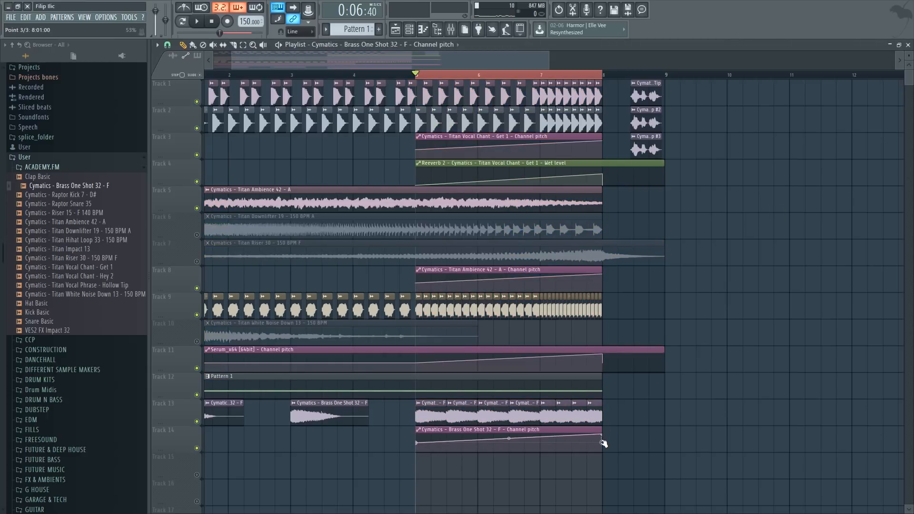
{"action": "key", "text": "space"}
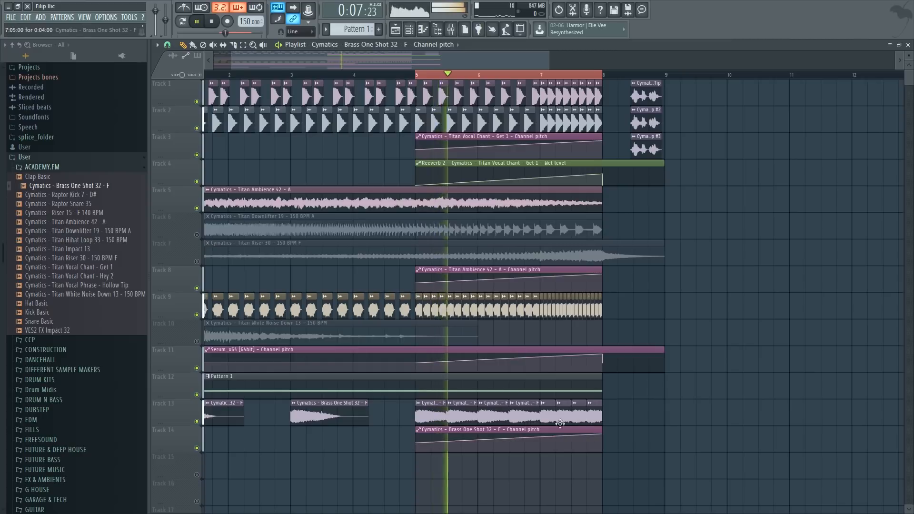
{"action": "scroll", "coordinate": [511, 413], "scroll_direction": "down", "scroll_amount": 2}
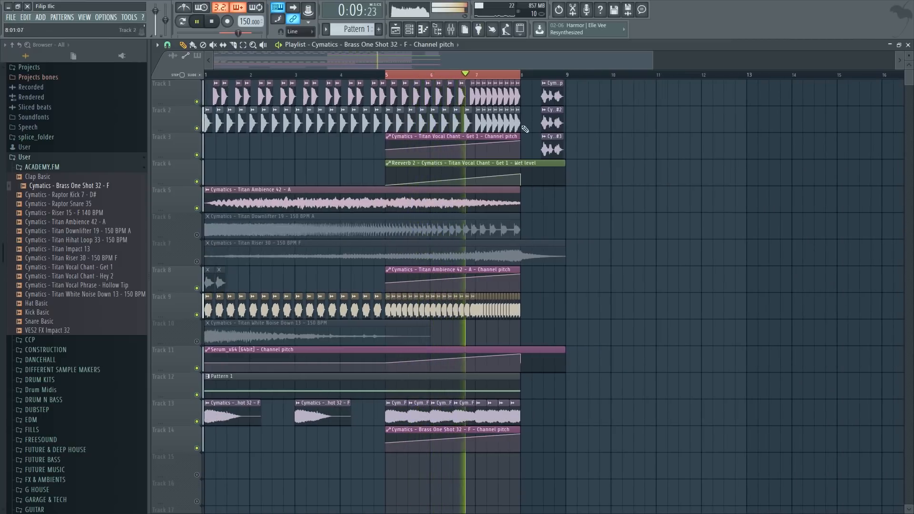
Replace the bar 5 to 8 selection with a selection of the whole arrangement and stop playback.
{"action": "right_click", "coordinate": [521, 76]}
{"action": "key", "text": "ctrl+a"}
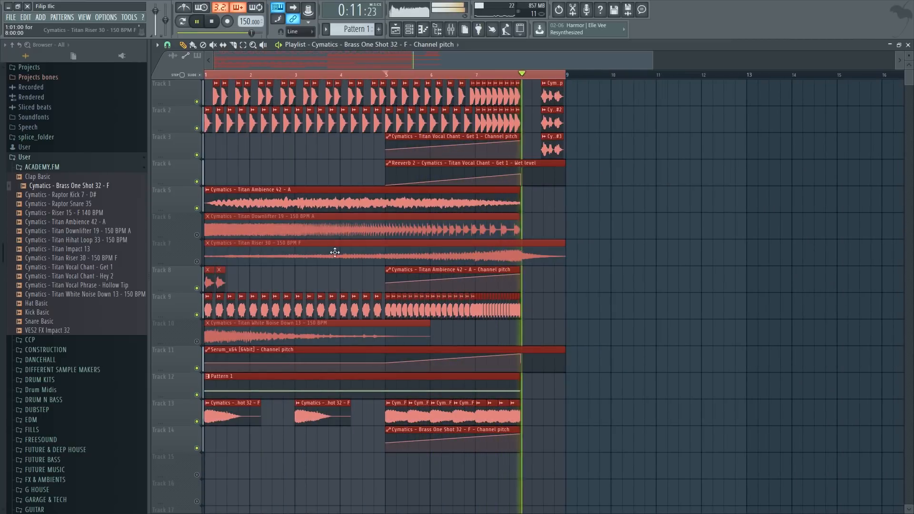
{"action": "key", "text": "space"}
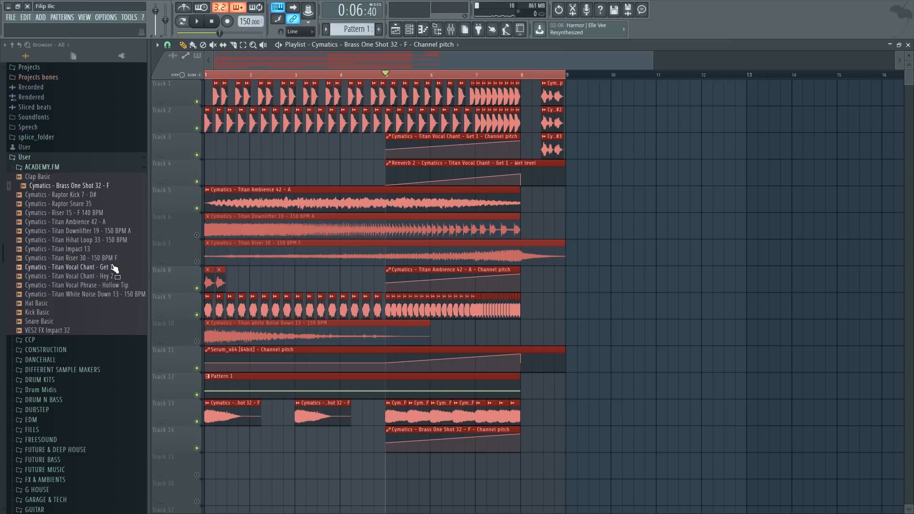
Place the Cymatics - Titan Hihat Loop 33 - 150 BPM sample at bar 1 on Track 15 and enable that track.
{"action": "left_click_drag", "start_coordinate": [94, 241], "coordinate": [213, 468]}
{"action": "left_click", "coordinate": [197, 474]}
{"action": "scroll", "coordinate": [267, 465], "scroll_direction": "down", "scroll_amount": 3}
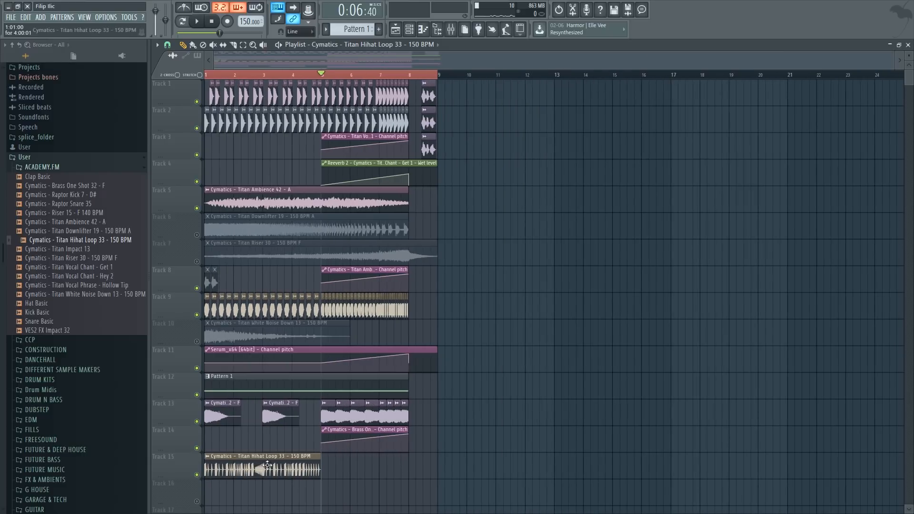
{"action": "scroll", "coordinate": [192, 430], "scroll_direction": "up", "scroll_amount": 6}
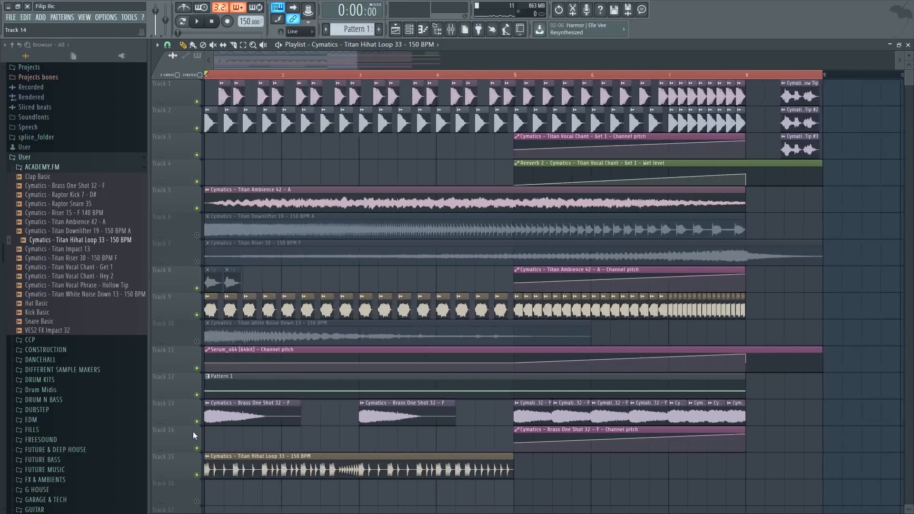
{"action": "scroll", "coordinate": [247, 423], "scroll_direction": "down", "scroll_amount": 4}
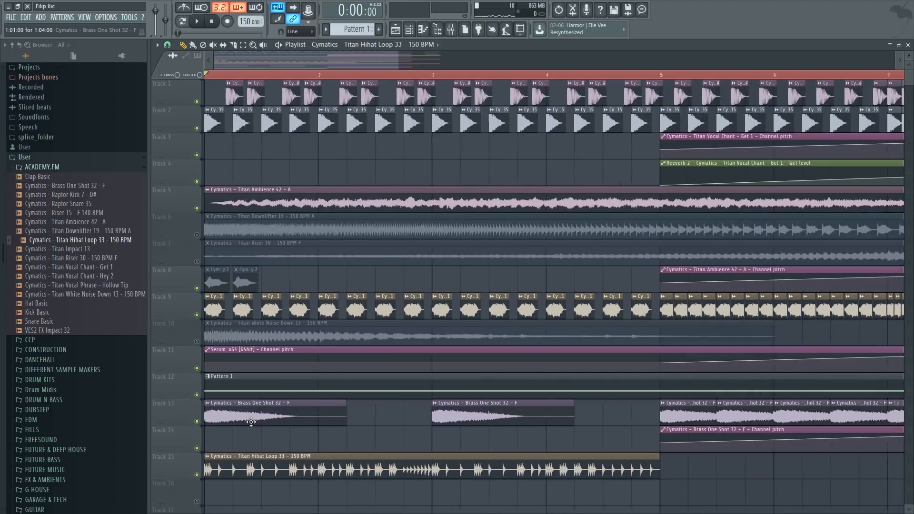
Set the playlist's snap resolution to 1/4 beat.
{"action": "left_click", "coordinate": [167, 45]}
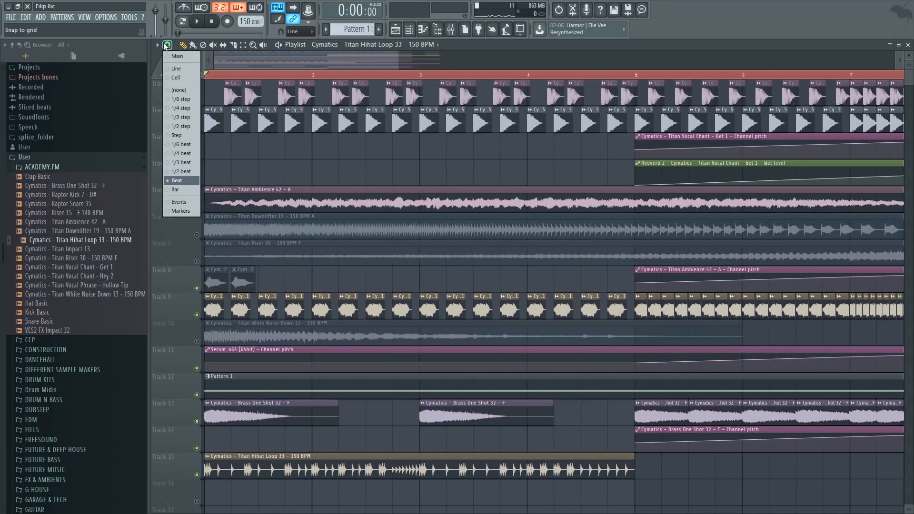
{"action": "left_click", "coordinate": [183, 162]}
{"action": "scroll", "coordinate": [608, 452], "scroll_direction": "up", "scroll_amount": 4}
{"action": "scroll", "coordinate": [617, 488], "scroll_direction": "down", "scroll_amount": 4}
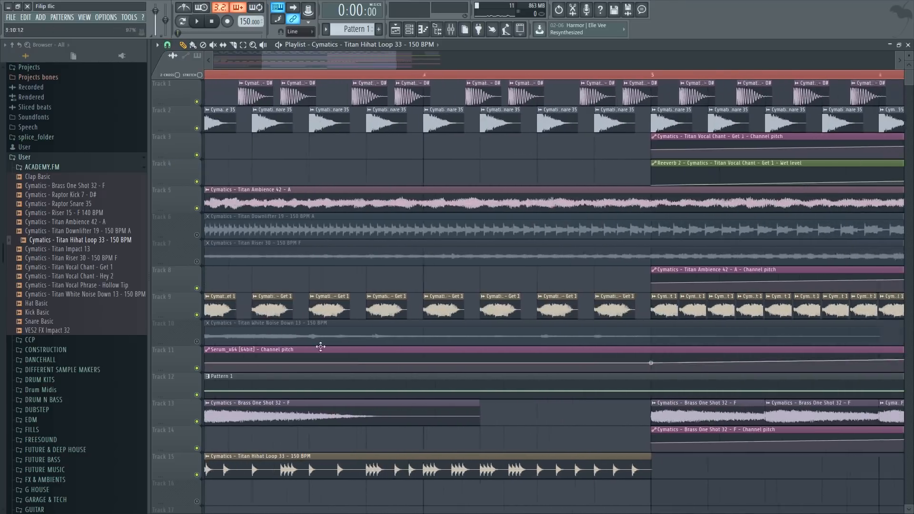
{"action": "left_click", "coordinate": [167, 45]}
{"action": "left_click", "coordinate": [189, 150]}
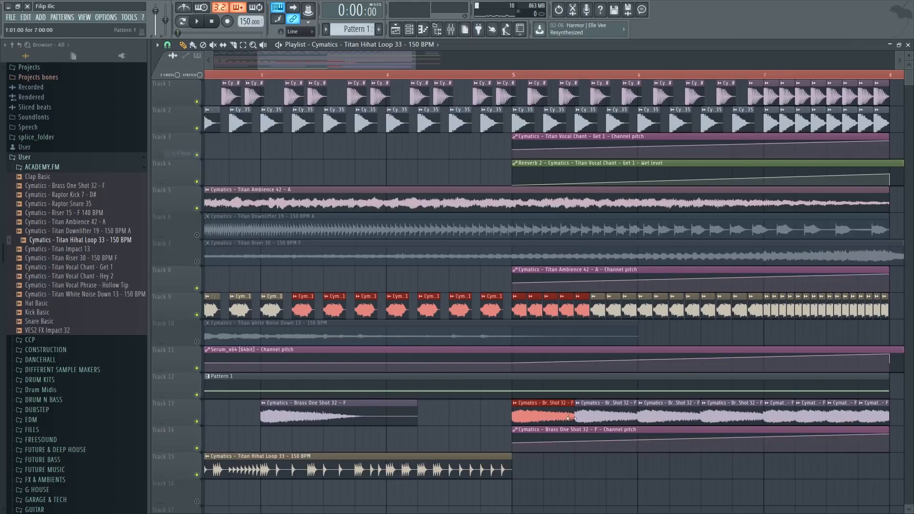
{"action": "scroll", "coordinate": [284, 155], "scroll_direction": "up", "scroll_amount": 3}
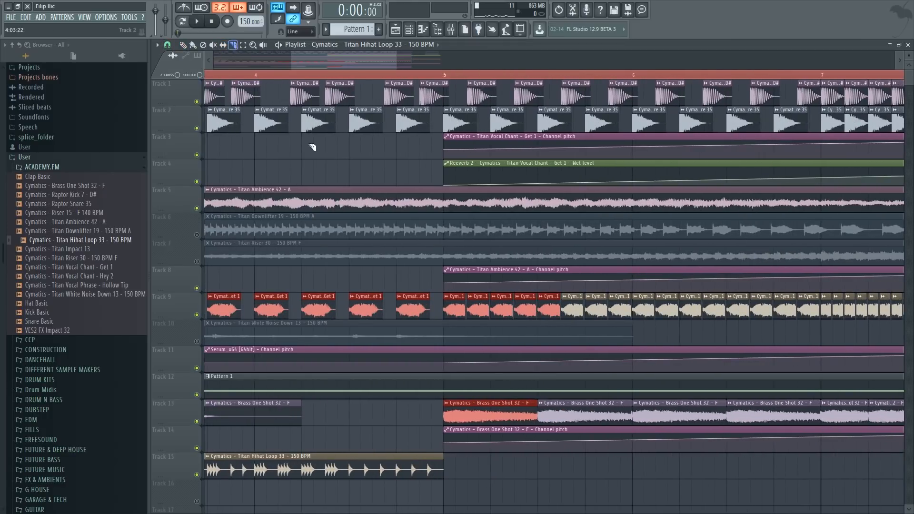
Slice a hit from the end of the Track 15 hi-hat loop and repeat it from bar 5 to bar 6.
{"action": "scroll", "coordinate": [364, 474], "scroll_direction": "up", "scroll_amount": 4}
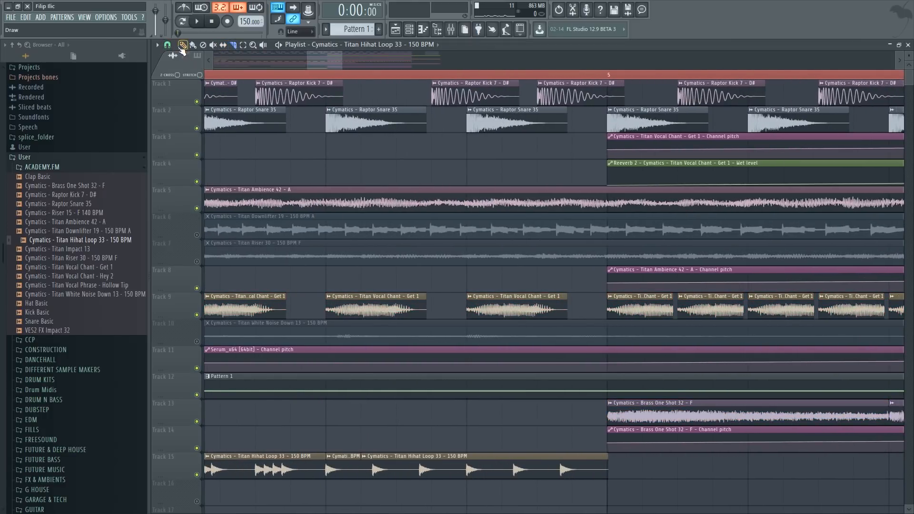
{"action": "left_click", "coordinate": [167, 45]}
{"action": "left_click", "coordinate": [185, 47]}
{"action": "scroll", "coordinate": [349, 453], "scroll_direction": "down", "scroll_amount": 2}
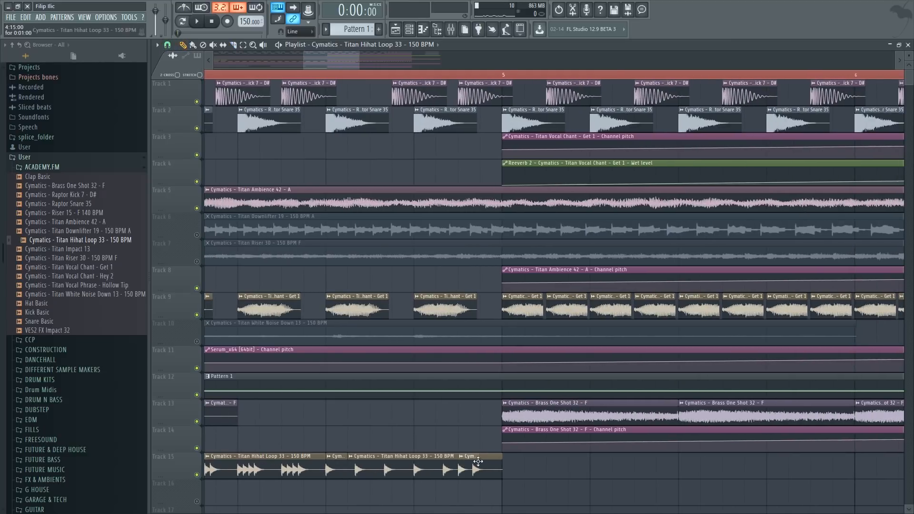
{"action": "left_click_drag", "start_coordinate": [478, 462], "coordinate": [564, 469]}
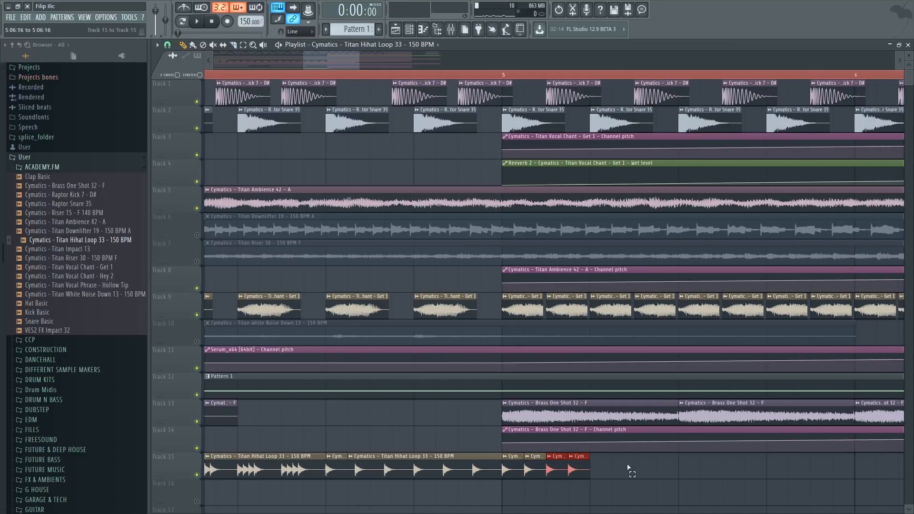
{"action": "left_click_drag", "start_coordinate": [630, 471], "coordinate": [608, 468]}
{"action": "left_click_drag", "start_coordinate": [681, 470], "coordinate": [511, 478]}
{"action": "key", "text": "ctrl+b"}
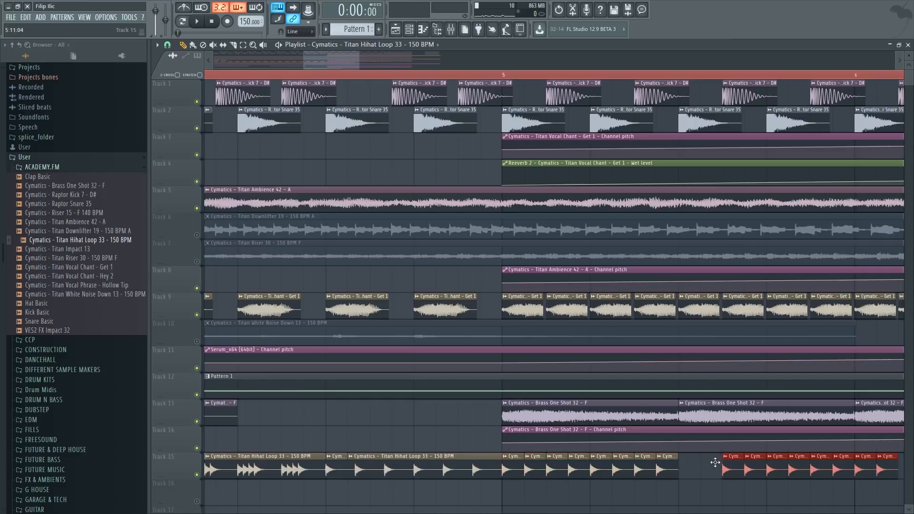
Play the arrangement from the start and inspect the channel settings of the Titan Hihat Loop 33 sample.
{"action": "scroll", "coordinate": [430, 471], "scroll_direction": "down", "scroll_amount": 4}
{"action": "key", "text": "space"}
{"action": "double_click", "coordinate": [430, 471]}
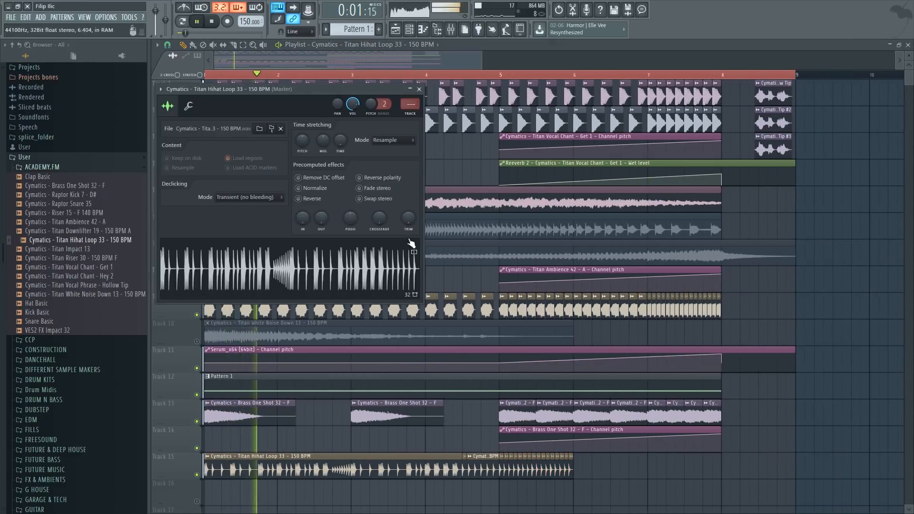
{"action": "left_click", "coordinate": [411, 89]}
Copy the repeated hi-hat hits to continue the Track 15 pattern up to bar 8.
{"action": "scroll", "coordinate": [600, 467], "scroll_direction": "up", "scroll_amount": 3}
{"action": "left_click_drag", "start_coordinate": [603, 472], "coordinate": [422, 477]}
{"action": "left_click_drag", "start_coordinate": [426, 470], "coordinate": [749, 468]}
Set the snap to 1/4 step, double the hi-hat hits from bar 7 to bar 8 with offset copies, and stop playback.
{"action": "scroll", "coordinate": [766, 476], "scroll_direction": "up", "scroll_amount": 4}
{"action": "left_click", "coordinate": [168, 46]}
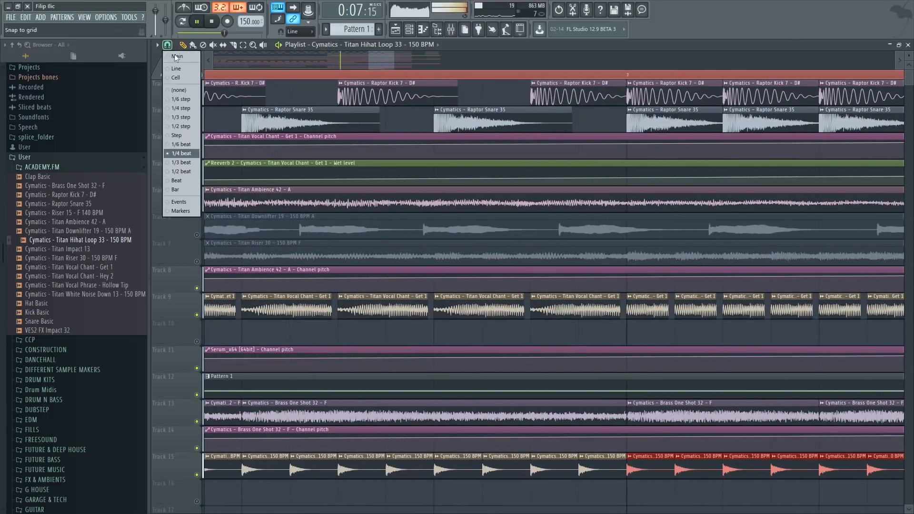
{"action": "left_click", "coordinate": [185, 109]}
{"action": "left_click_drag", "start_coordinate": [648, 470], "coordinate": [661, 471]}
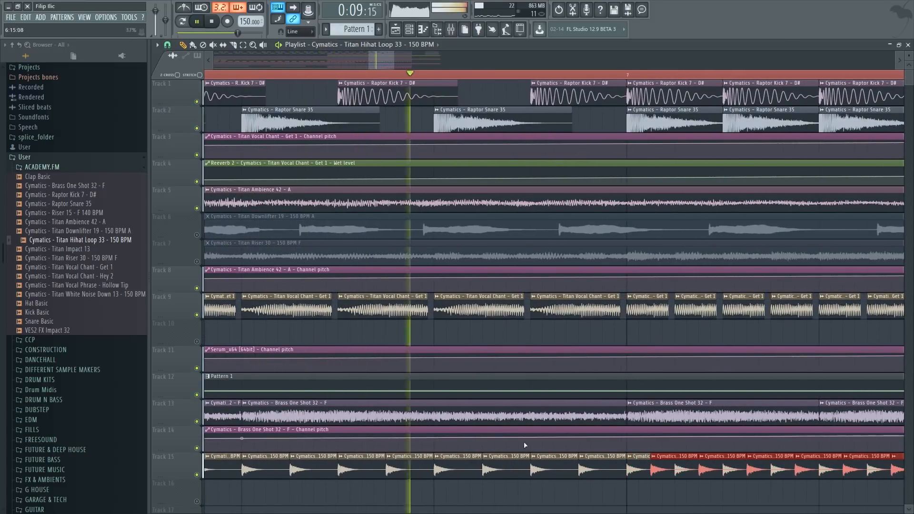
{"action": "scroll", "coordinate": [570, 330], "scroll_direction": "down", "scroll_amount": 4}
{"action": "scroll", "coordinate": [552, 378], "scroll_direction": "down", "scroll_amount": 3}
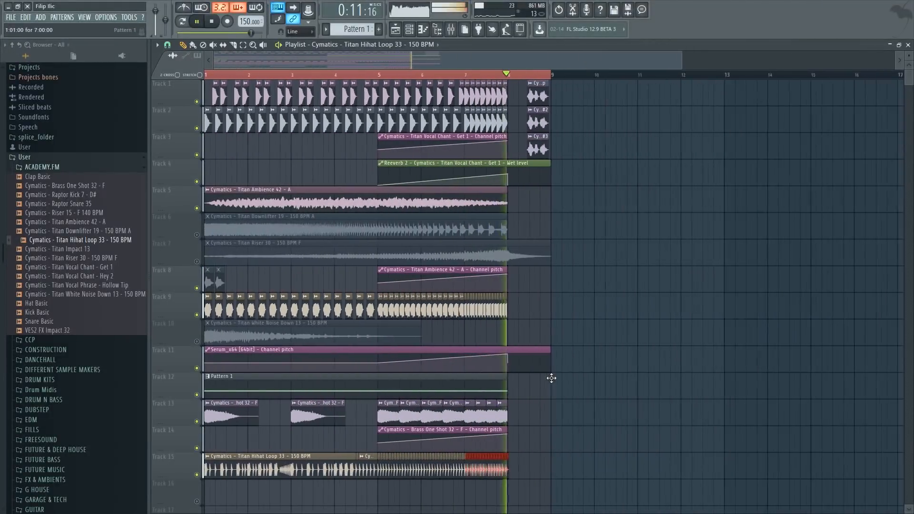
{"action": "key", "text": "space"}
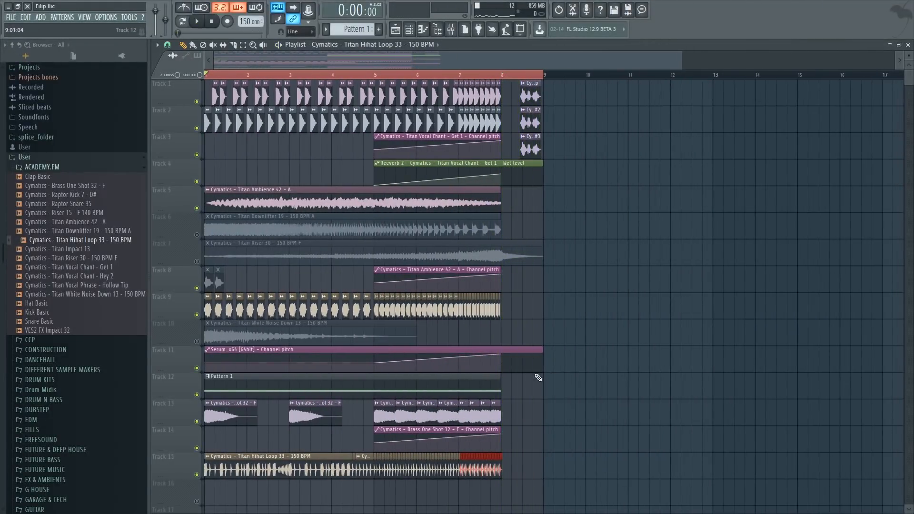
Enable Track 10, pan the Titan White Noise Down 13 sample 18% left during playback, and stop.
{"action": "left_click", "coordinate": [197, 341]}
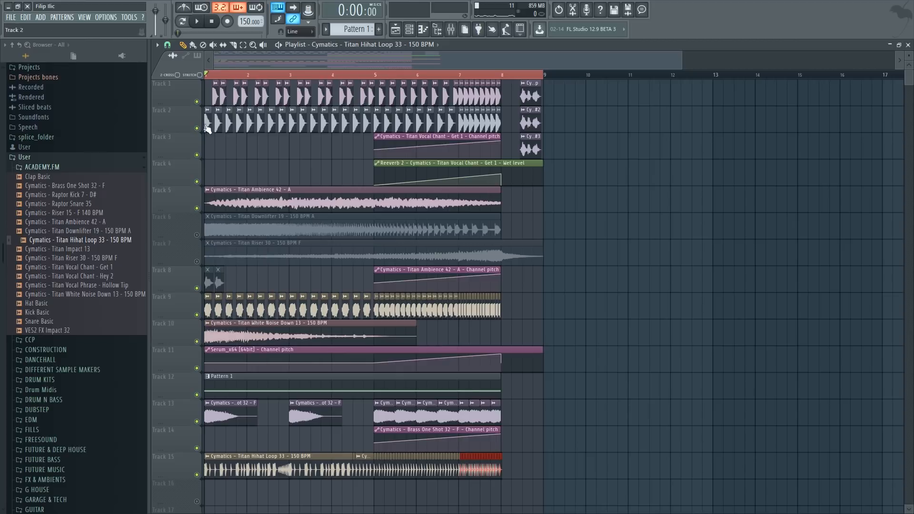
{"action": "key", "text": "space"}
{"action": "double_click", "coordinate": [245, 337]}
{"action": "left_click_drag", "start_coordinate": [412, 178], "coordinate": [411, 187]}
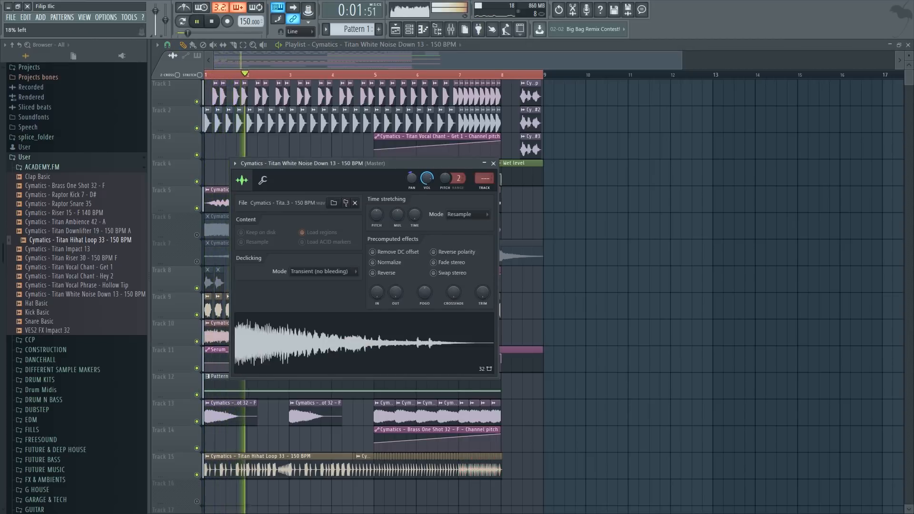
{"action": "left_click", "coordinate": [493, 163]}
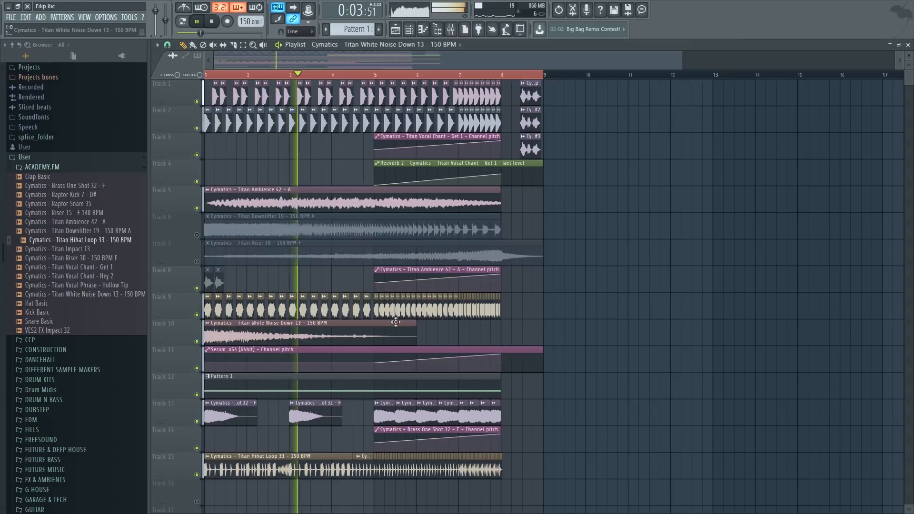
{"action": "key", "text": "space"}
Place the Cymatics - Titan Impact 13 sample at bar 1 on Track 16 and set its time-stretching mode to Stretch.
{"action": "left_click_drag", "start_coordinate": [72, 263], "coordinate": [207, 333]}
{"action": "double_click", "coordinate": [244, 332]}
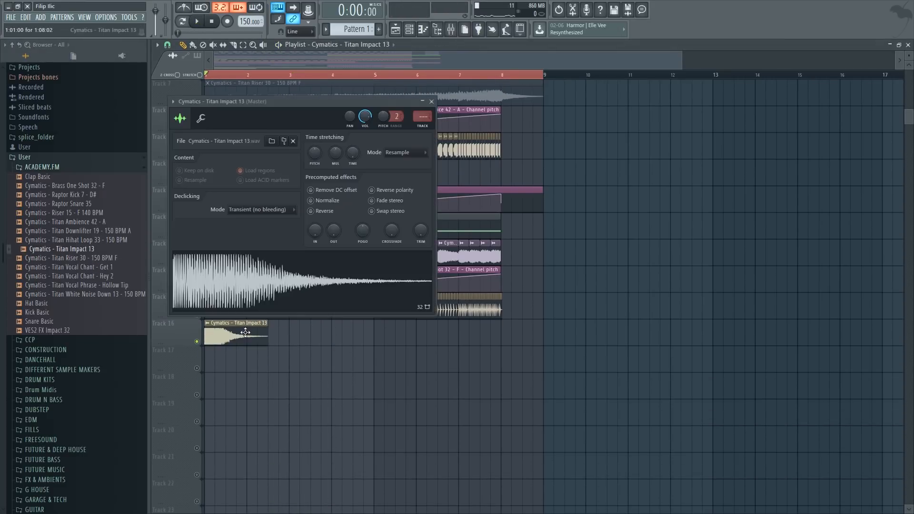
{"action": "left_click", "coordinate": [420, 155]}
{"action": "left_click", "coordinate": [410, 179]}
{"action": "key", "text": "space"}
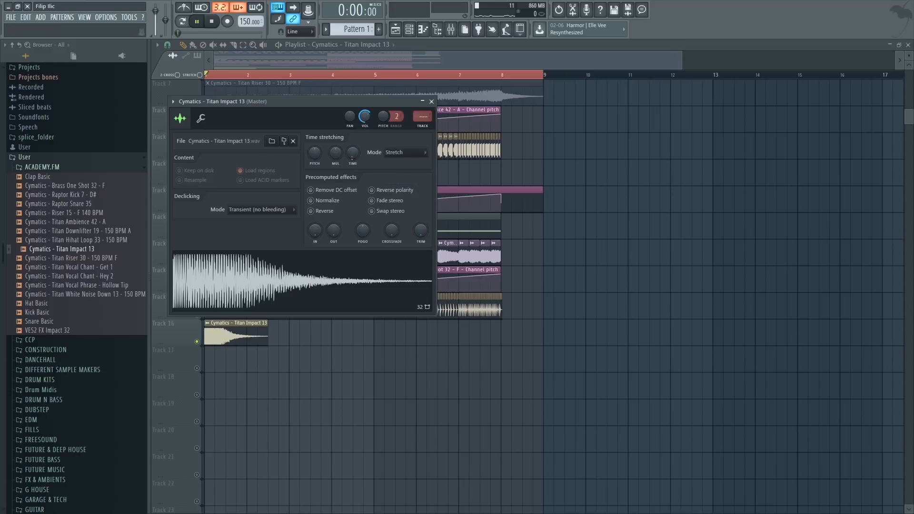
{"action": "right_click", "coordinate": [346, 341]}
Inspect the channel settings of the Titan Ambience 42 and Titan Vocal Chant samples and replay the arrangement.
{"action": "scroll", "coordinate": [222, 308], "scroll_direction": "up", "scroll_amount": 4}
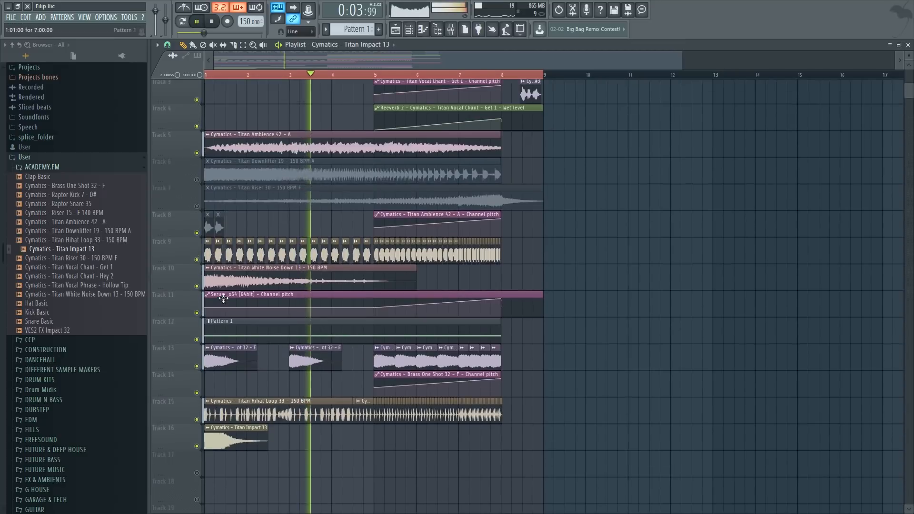
{"action": "key", "text": "space"}
{"action": "double_click", "coordinate": [295, 148]}
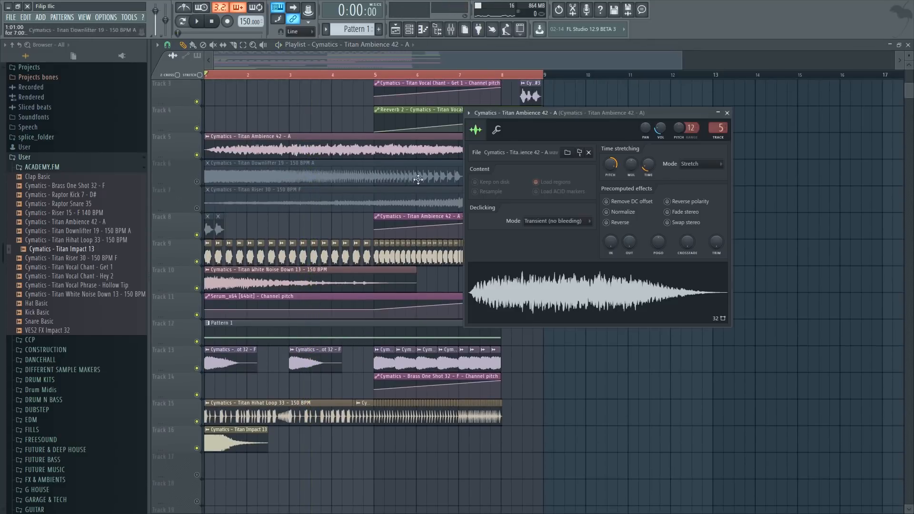
{"action": "right_click", "coordinate": [337, 230]}
{"action": "key", "text": "space"}
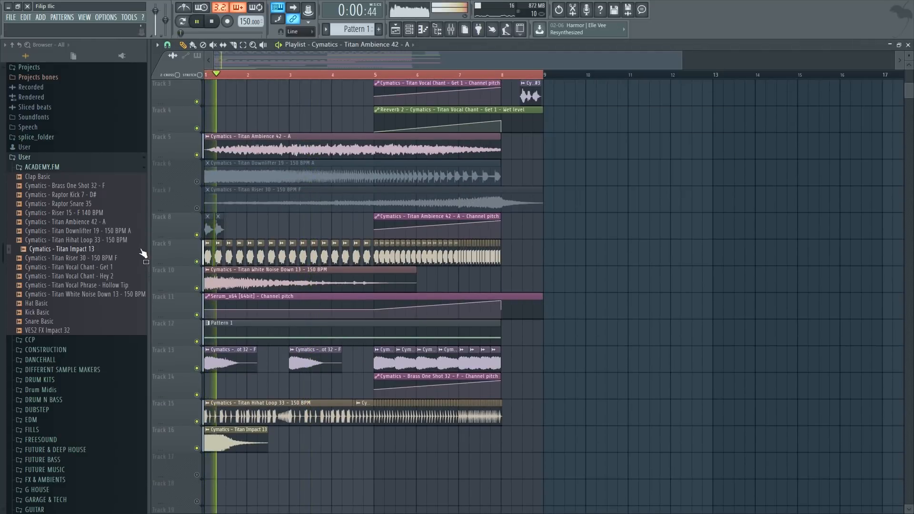
{"action": "double_click", "coordinate": [241, 258]}
{"action": "key", "text": "Escape"}
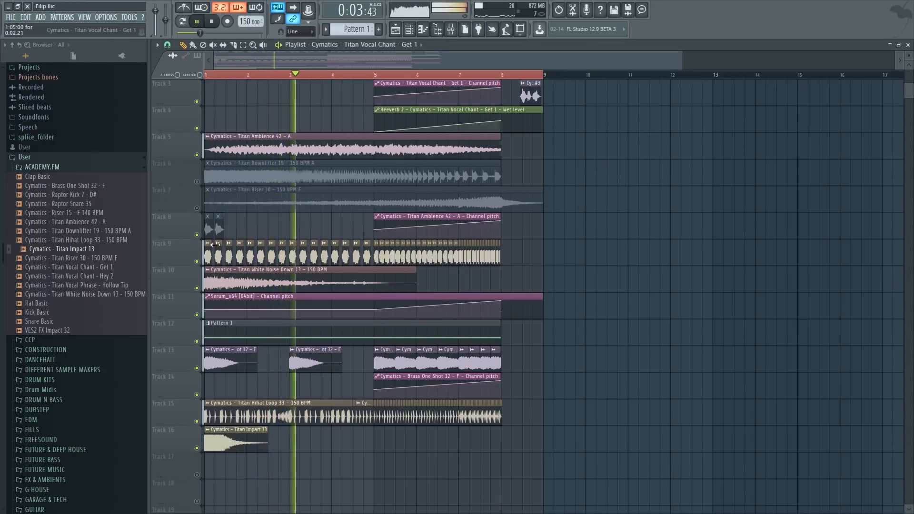
Enable the riser on Track 7, check its channel settings while listening to the build-up, and stop playback.
{"action": "left_click", "coordinate": [196, 209]}
{"action": "double_click", "coordinate": [465, 203]}
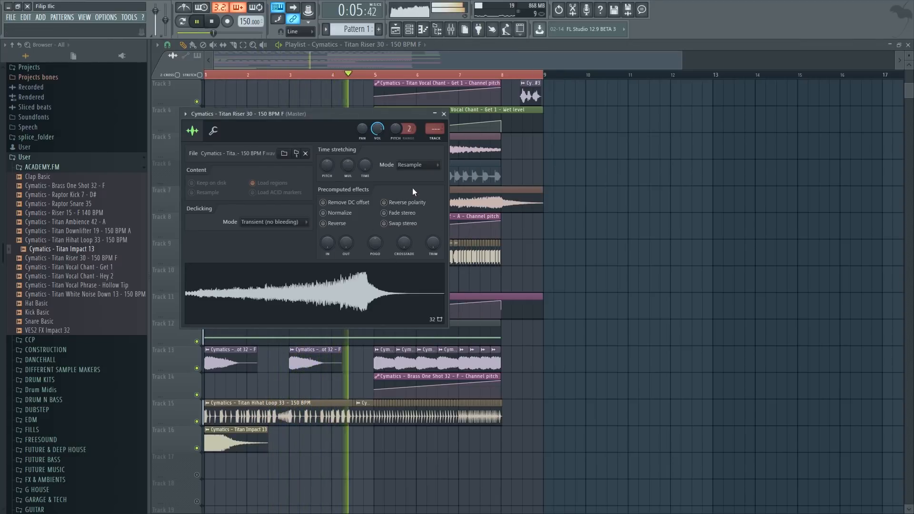
{"action": "key", "text": "Escape"}
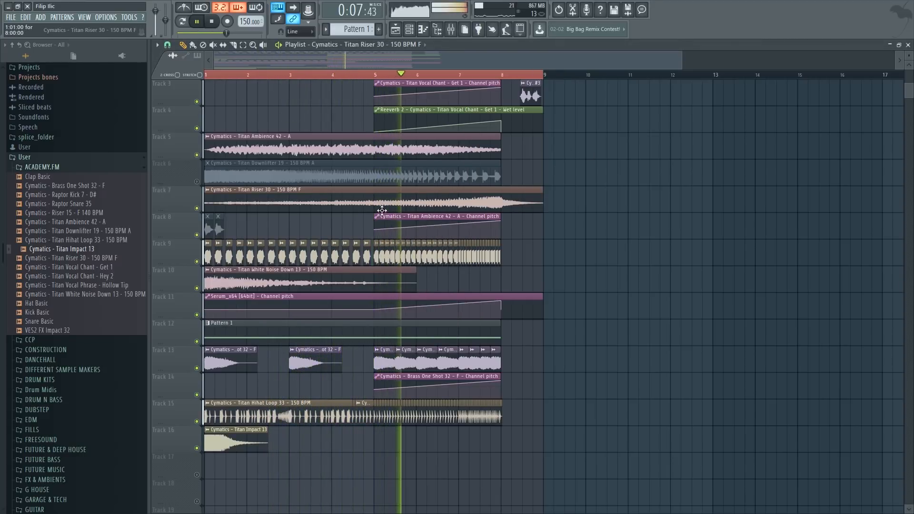
{"action": "scroll", "coordinate": [382, 211], "scroll_direction": "up", "scroll_amount": 2}
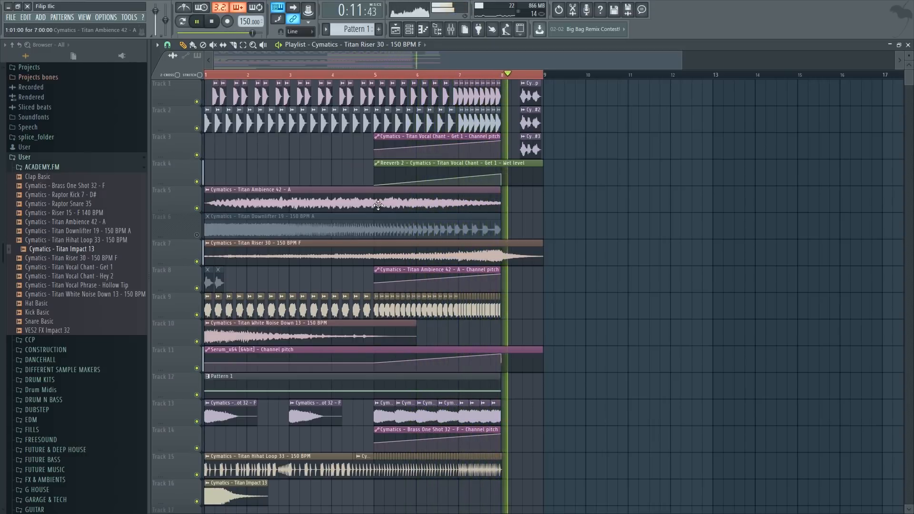
{"action": "key", "text": "space"}
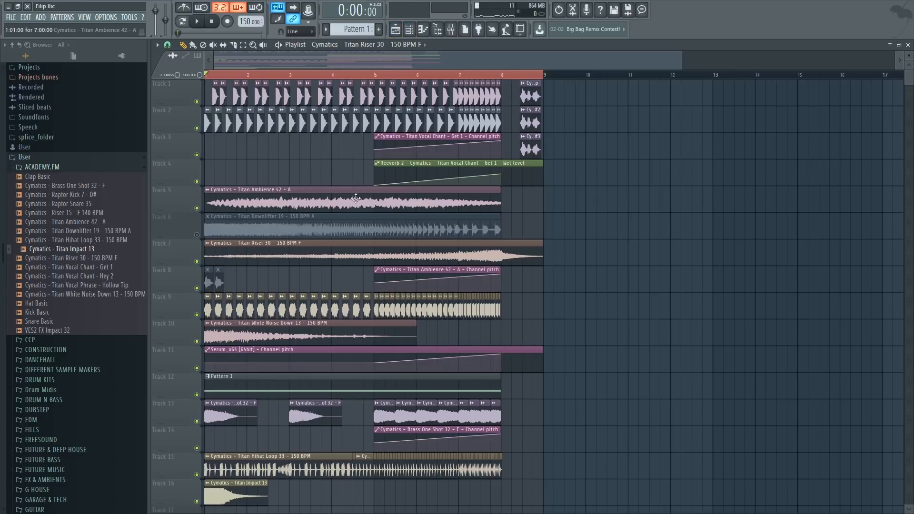
Assign the Titan Riser 30 channel to mixer insert 6 and check the Titan Ambience 42 channel's mixer routing.
{"action": "double_click", "coordinate": [349, 253]}
{"action": "left_click", "coordinate": [451, 30]}
{"action": "left_click", "coordinate": [454, 171]}
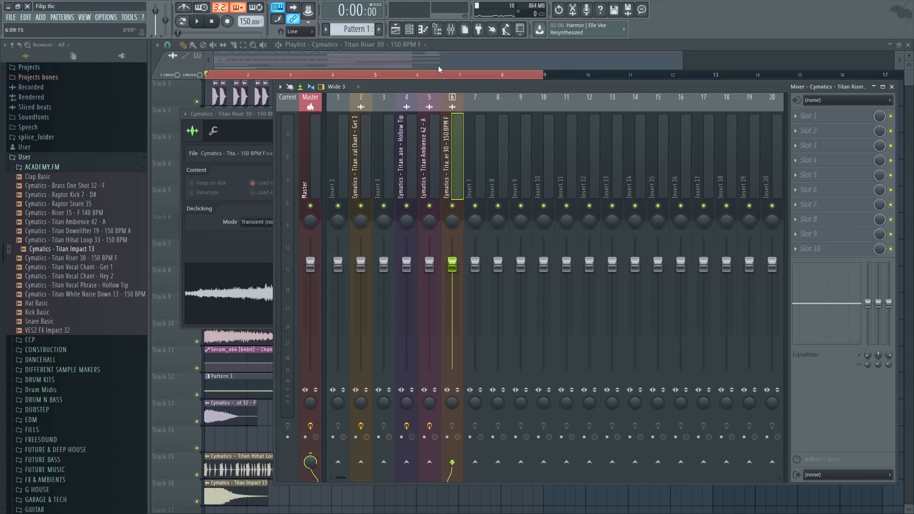
{"action": "key", "text": "F12"}
{"action": "double_click", "coordinate": [325, 205]}
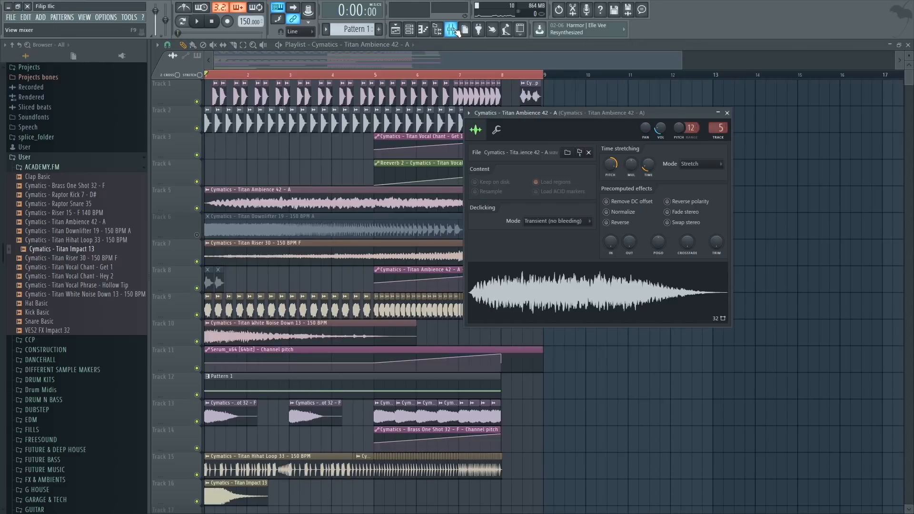
{"action": "left_click", "coordinate": [451, 30]}
{"action": "left_click", "coordinate": [454, 181]}
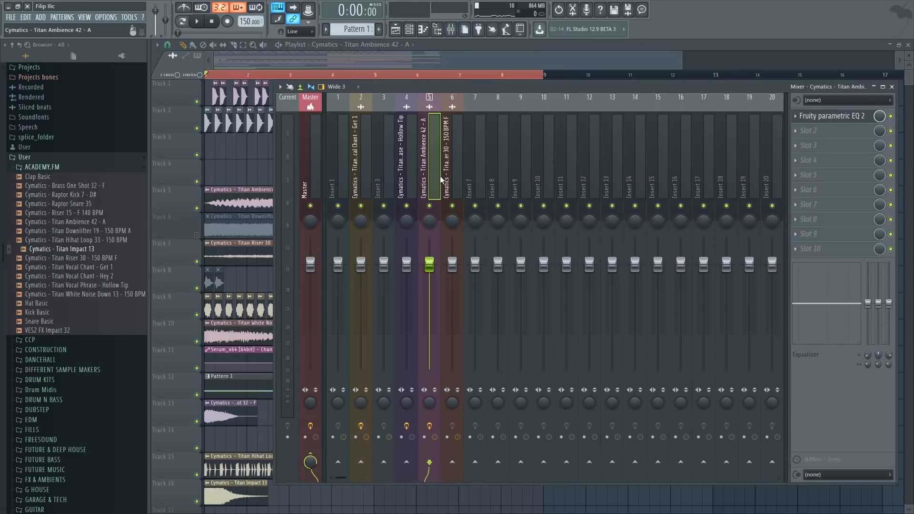
{"action": "key", "text": "F12"}
Open the Serum reese bass and assign its channel to mixer insert 7.
{"action": "key", "text": "F6"}
{"action": "left_click", "coordinate": [612, 282]}
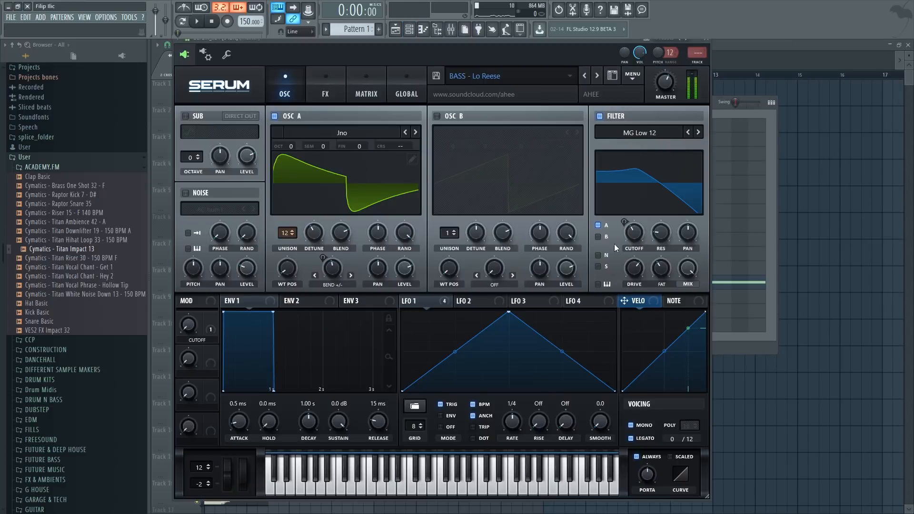
{"action": "left_click", "coordinate": [450, 30]}
{"action": "left_click", "coordinate": [476, 157]}
{"action": "key", "text": "ctrl+l"}
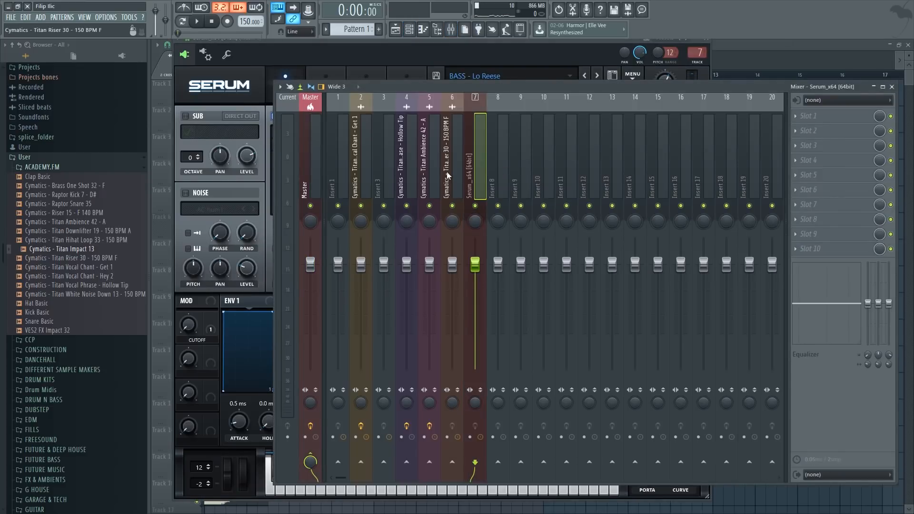
Select the ambience, riser and Serum mixer tracks together and route them only to insert 10.
{"action": "key", "text": "Left"}
{"action": "key", "text": "Left"}
{"action": "left_click", "coordinate": [472, 176]}
{"action": "mouse_move", "coordinate": [449, 178]}
{"action": "left_mouse_down"}
{"action": "mouse_move", "coordinate": [433, 178]}
{"action": "mouse_move", "coordinate": [482, 175]}
{"action": "mouse_move", "coordinate": [441, 179]}
{"action": "left_mouse_up"}
{"action": "right_click", "coordinate": [542, 460]}
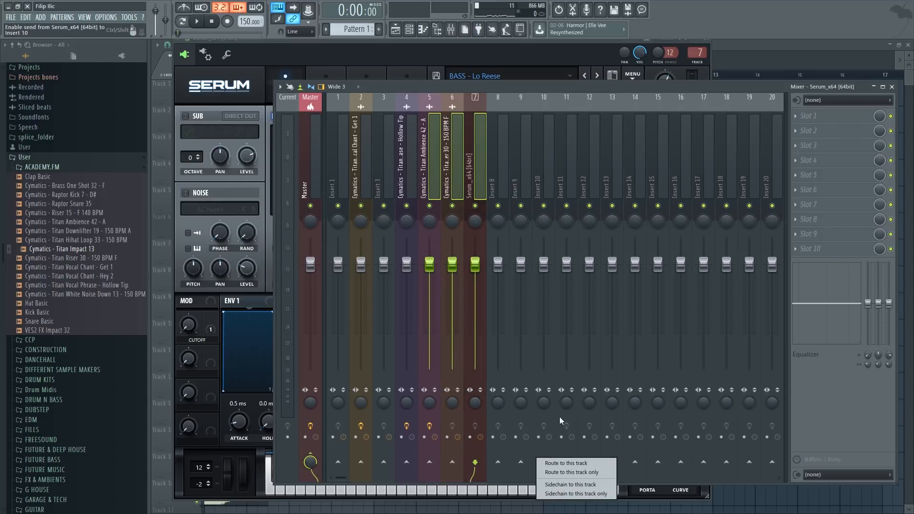
{"action": "left_click", "coordinate": [576, 472]}
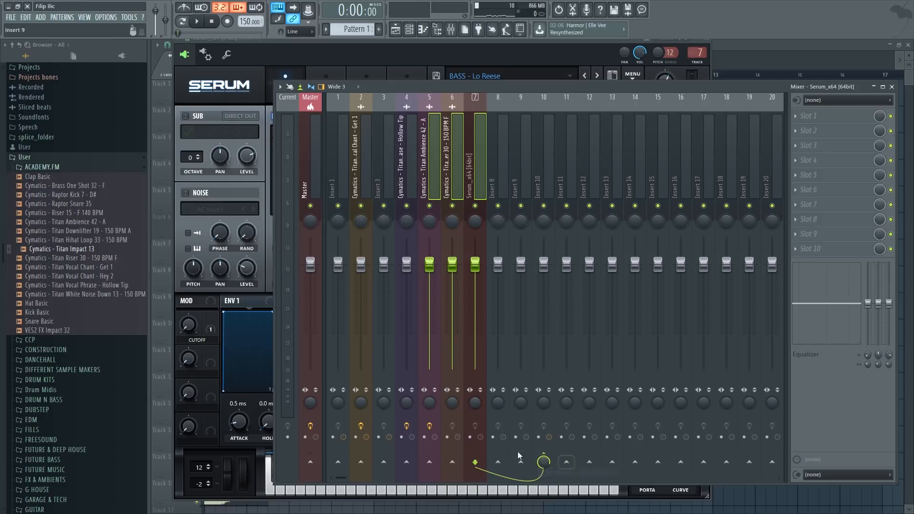
Rename mixer insert 10 as Side.
{"action": "double_click", "coordinate": [539, 147]}
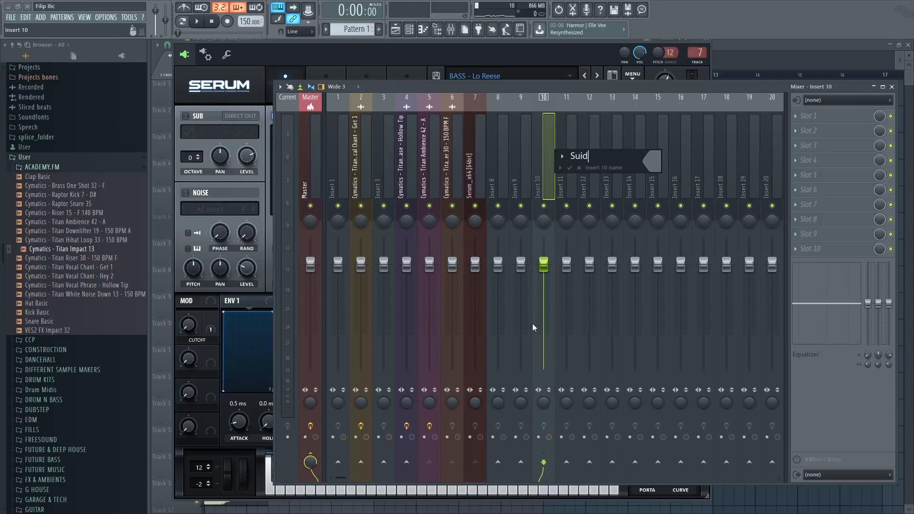
{"action": "type", "text": "Side"}
{"action": "key", "text": "Return"}
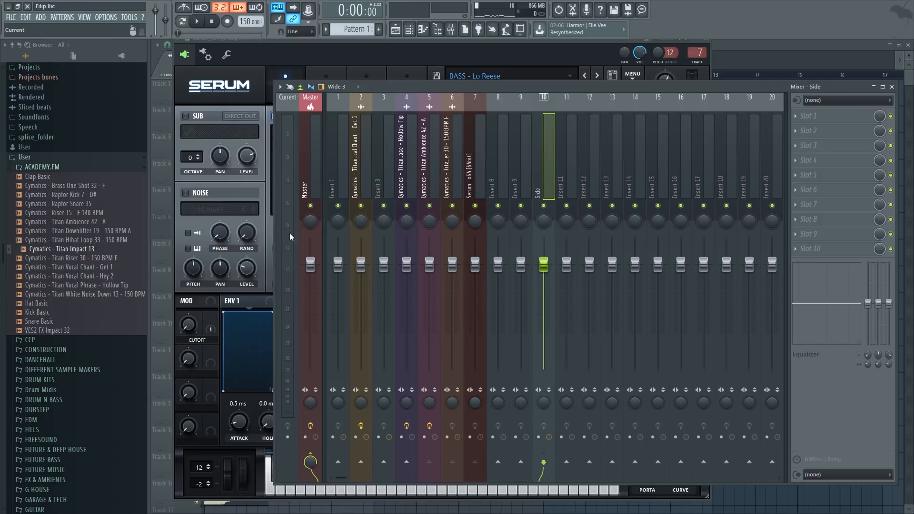
Check the Raptor Snare 35 channel settings and assign the Cymatics - Raptor Kick 7 - D# channel to mixer insert 8.
{"action": "left_click", "coordinate": [395, 28]}
{"action": "double_click", "coordinate": [264, 126]}
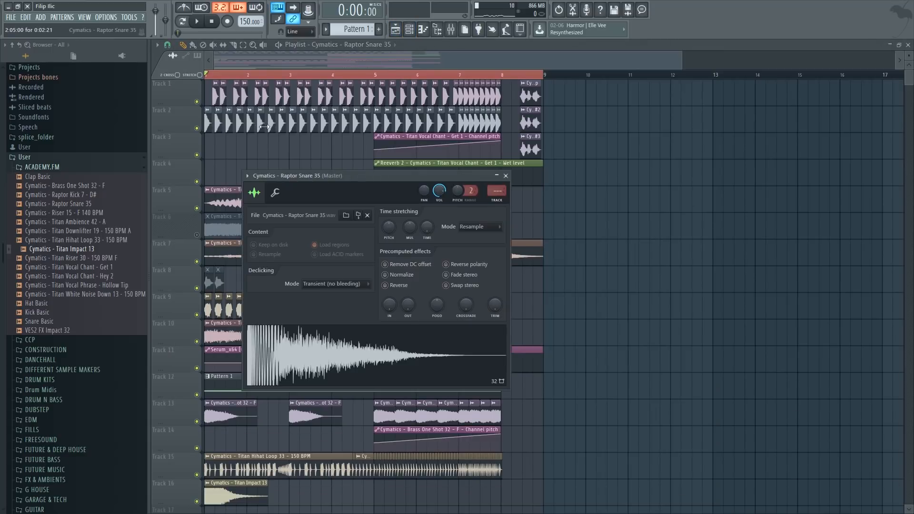
{"action": "left_click", "coordinate": [334, 367]}
{"action": "double_click", "coordinate": [245, 94]}
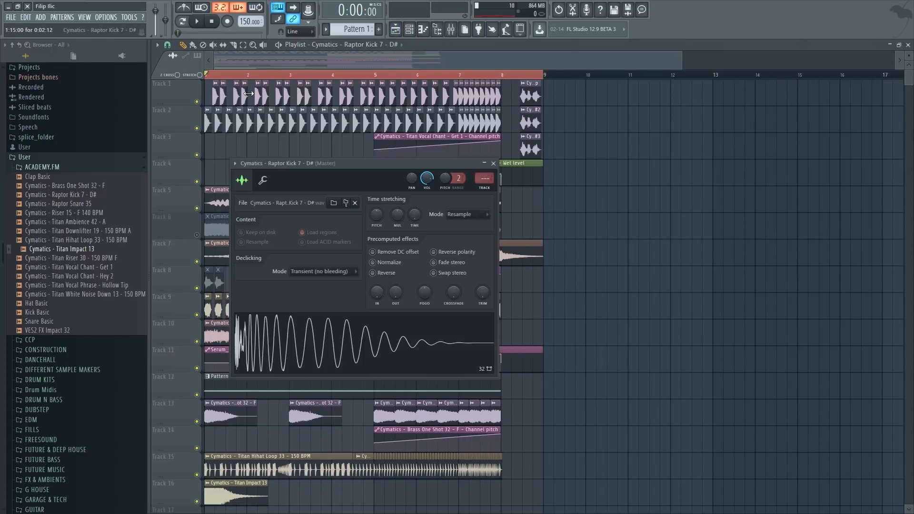
{"action": "left_click", "coordinate": [375, 359]}
{"action": "left_click", "coordinate": [463, 36]}
{"action": "left_click", "coordinate": [500, 155]}
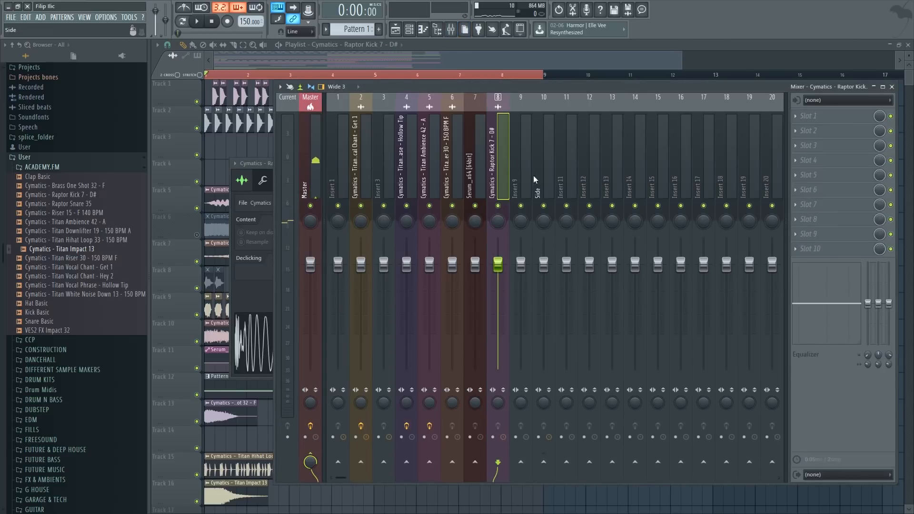
Sidechain the Cymatics - Raptor Kick 7 - D# mixer track to Side and load Fruity Limiter in Side's first effect slot.
{"action": "right_click", "coordinate": [543, 461]}
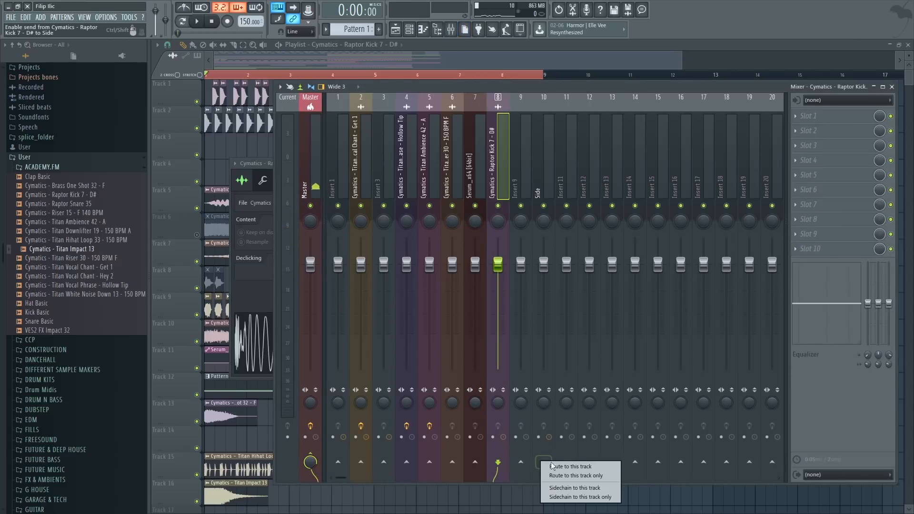
{"action": "left_click", "coordinate": [575, 488]}
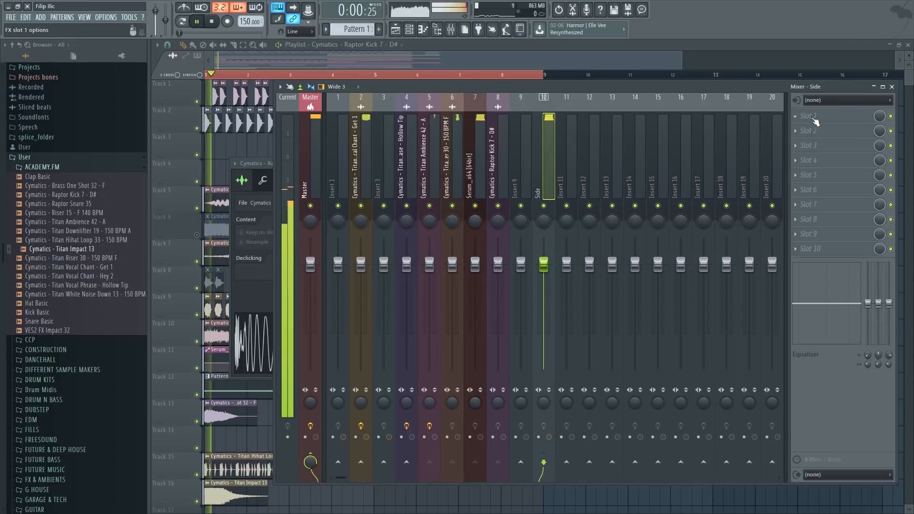
{"action": "left_click", "coordinate": [812, 117]}
{"action": "left_click", "coordinate": [590, 436]}
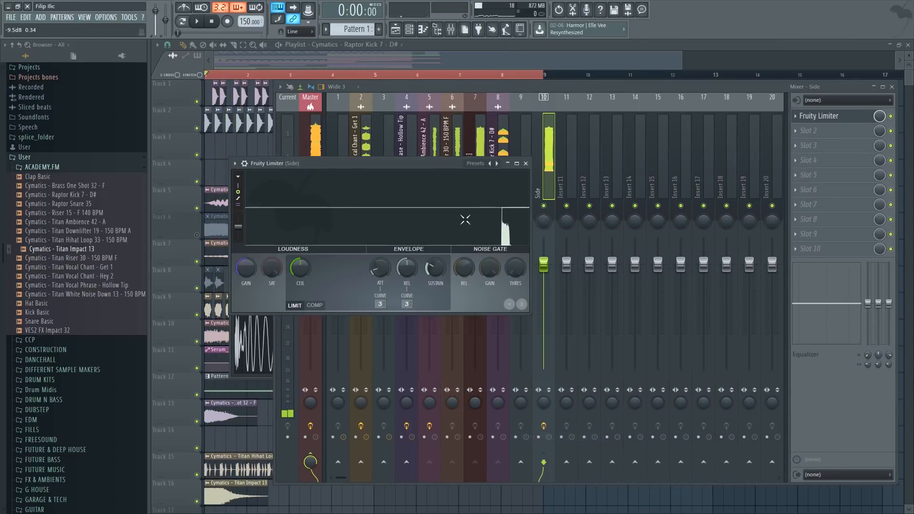
Load the limiter's kick preset and set its sidechain source to Cymatics - Raptor Kick 7 - D#.
{"action": "left_click", "coordinate": [494, 163]}
{"action": "left_click", "coordinate": [524, 239]}
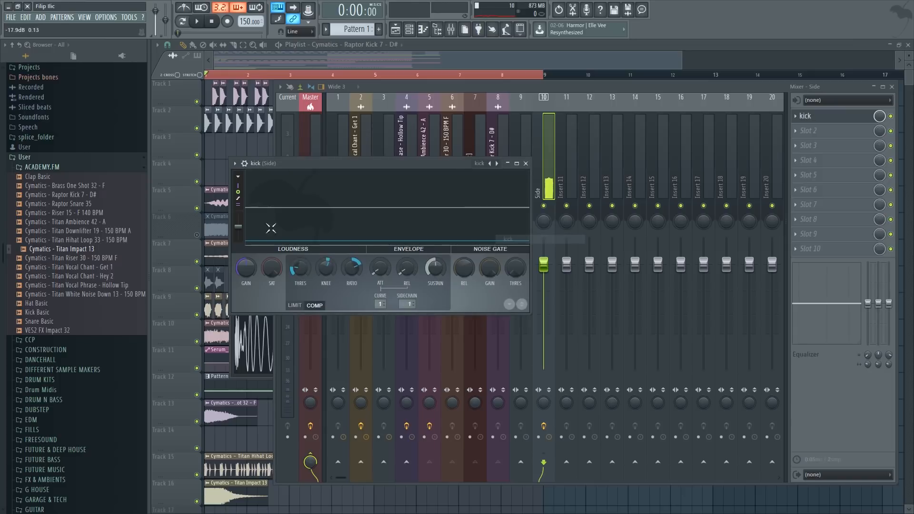
{"action": "left_click", "coordinate": [407, 303]}
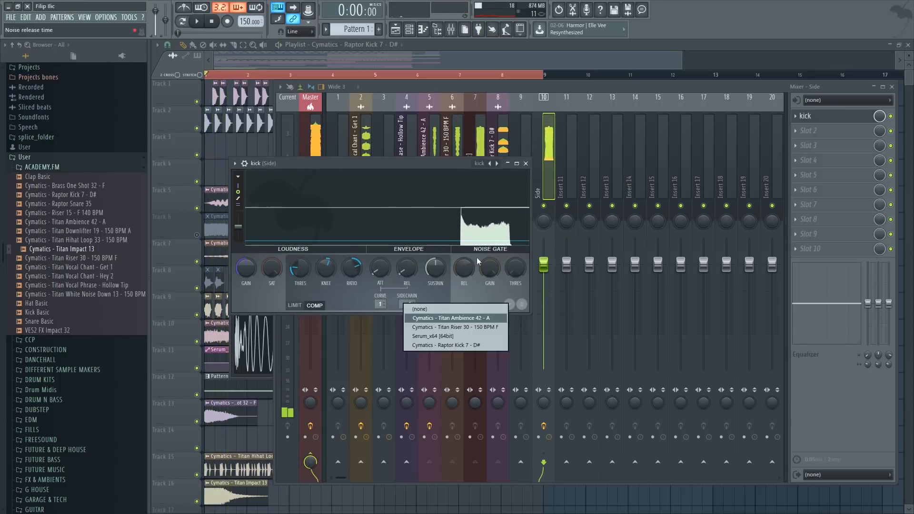
{"action": "left_click", "coordinate": [465, 347]}
Fine-tune the Side limiter's compression threshold while playing the build-up, and return to the playlist.
{"action": "key", "text": "space"}
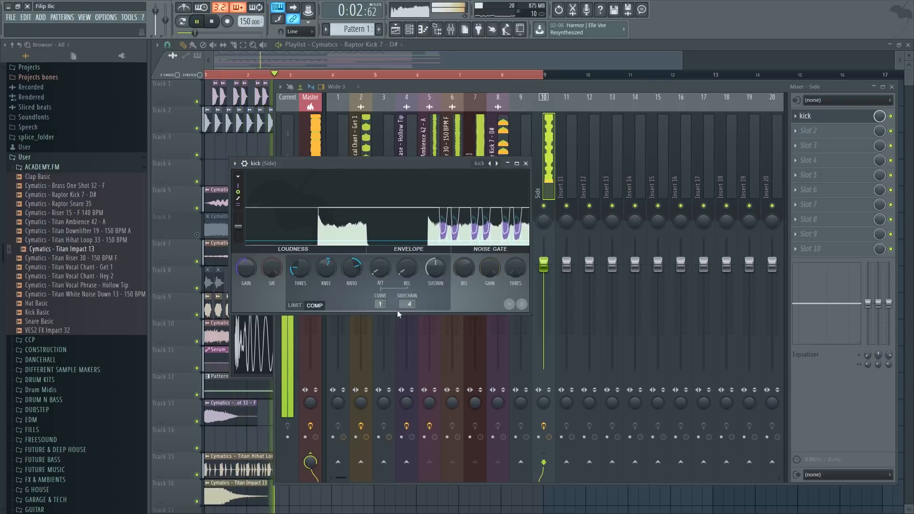
{"action": "mouse_move", "coordinate": [299, 268]}
{"action": "left_mouse_down"}
{"action": "mouse_move", "coordinate": [300, 245]}
{"action": "mouse_move", "coordinate": [300, 267]}
{"action": "left_mouse_up"}
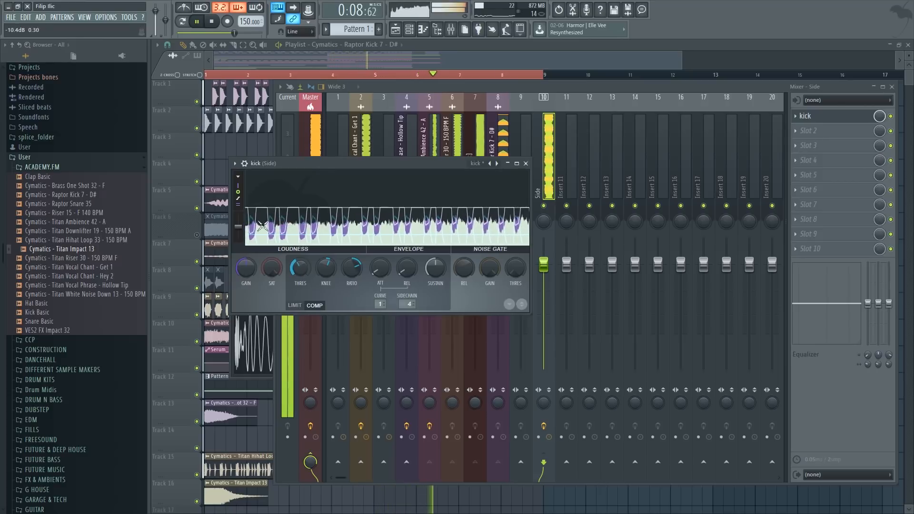
{"action": "left_click", "coordinate": [190, 202]}
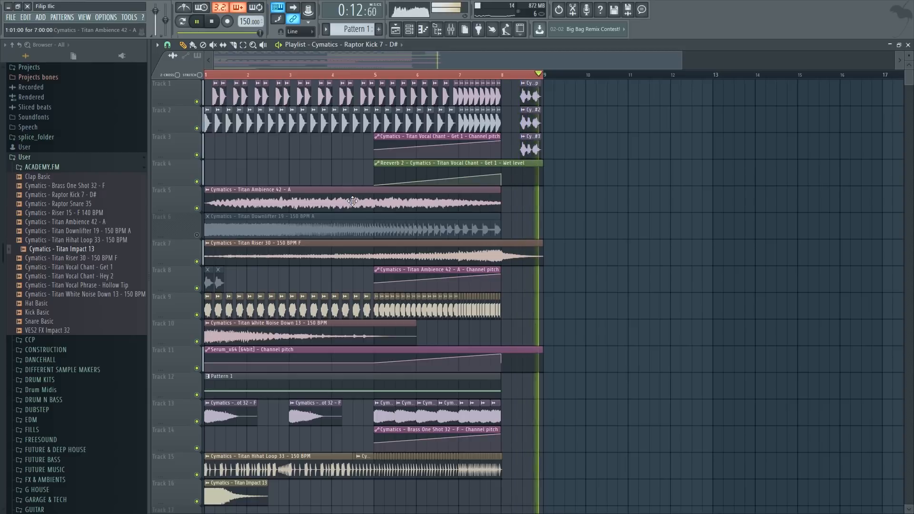
{"action": "key", "text": "space"}
{"action": "scroll", "coordinate": [394, 216], "scroll_direction": "down", "scroll_amount": 2}
{"action": "scroll", "coordinate": [394, 218], "scroll_direction": "down", "scroll_amount": 5}
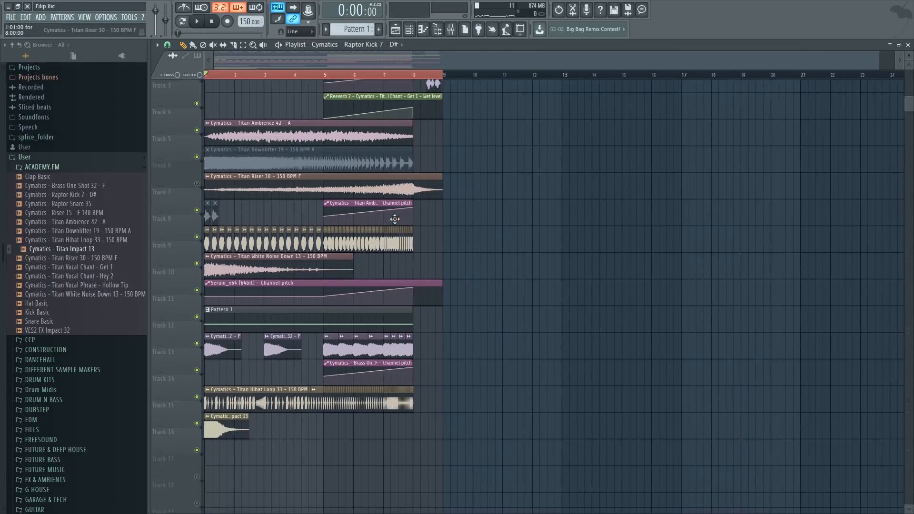
{"action": "scroll", "coordinate": [423, 226], "scroll_direction": "up", "scroll_amount": 1}
{"action": "scroll", "coordinate": [426, 231], "scroll_direction": "up", "scroll_amount": 5}
{"action": "scroll", "coordinate": [426, 231], "scroll_direction": "down", "scroll_amount": 1}
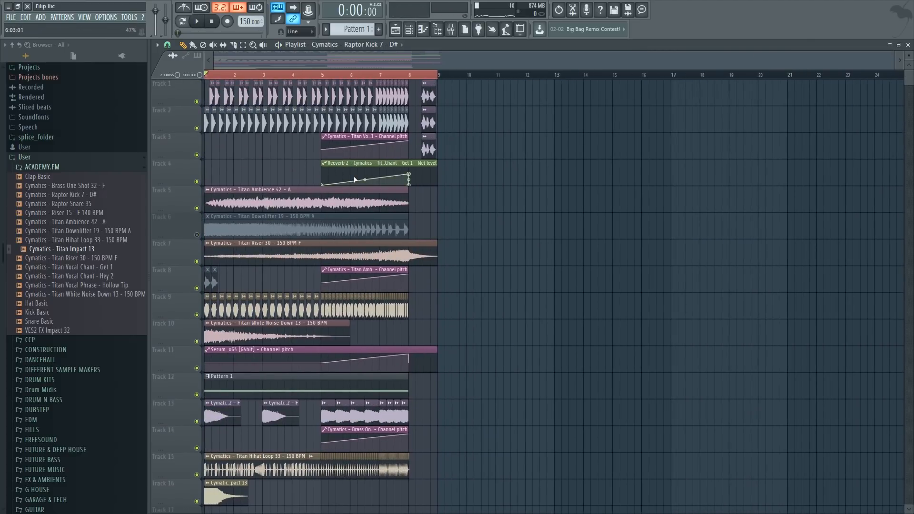